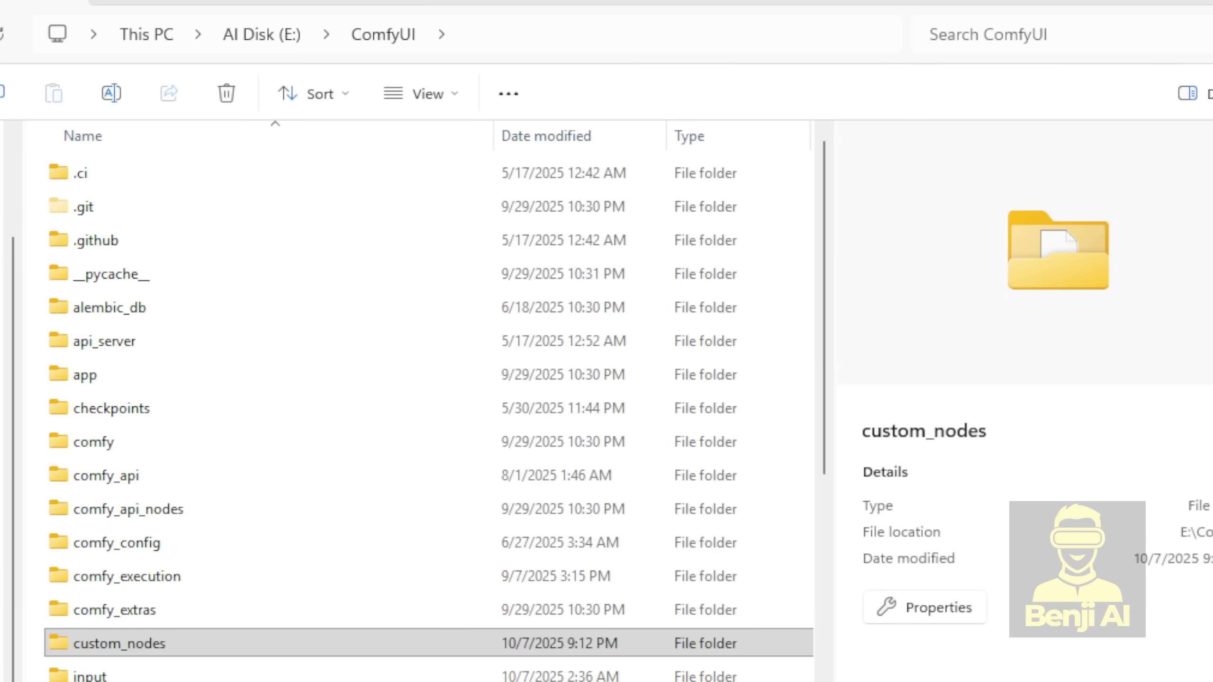
Open a Command Prompt in the ComfyUI folder and activate the comfy conda environment.
left_click(509, 30)
type("cmd")
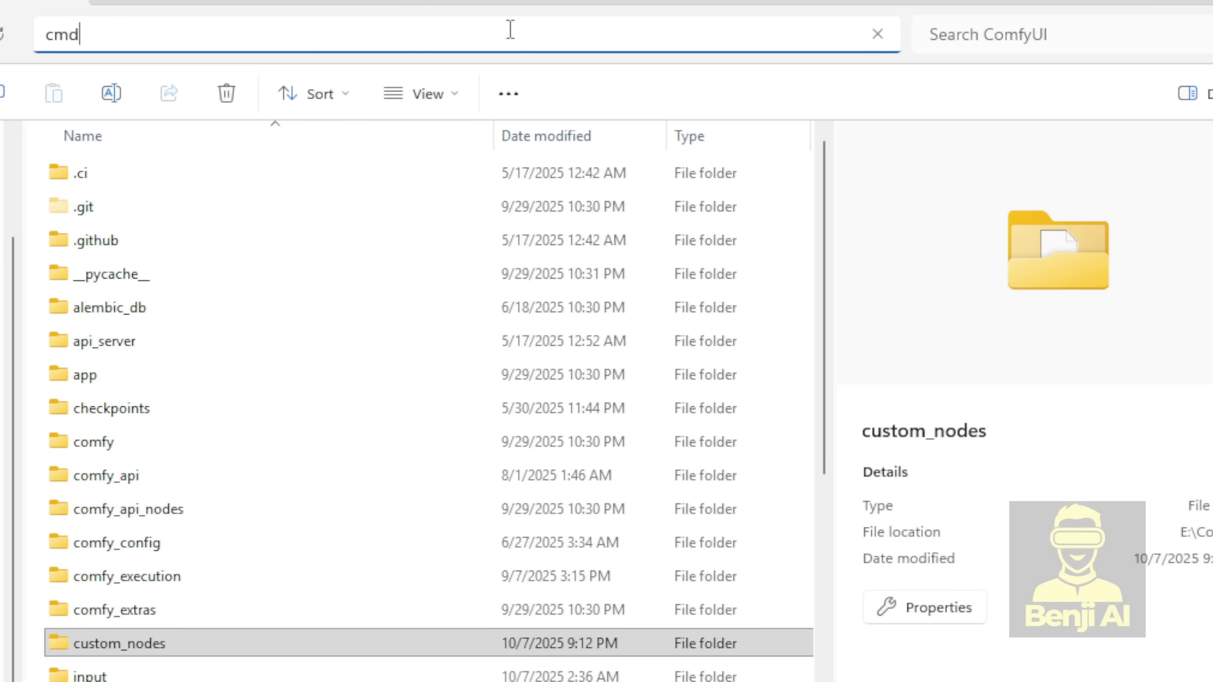
key("Return")
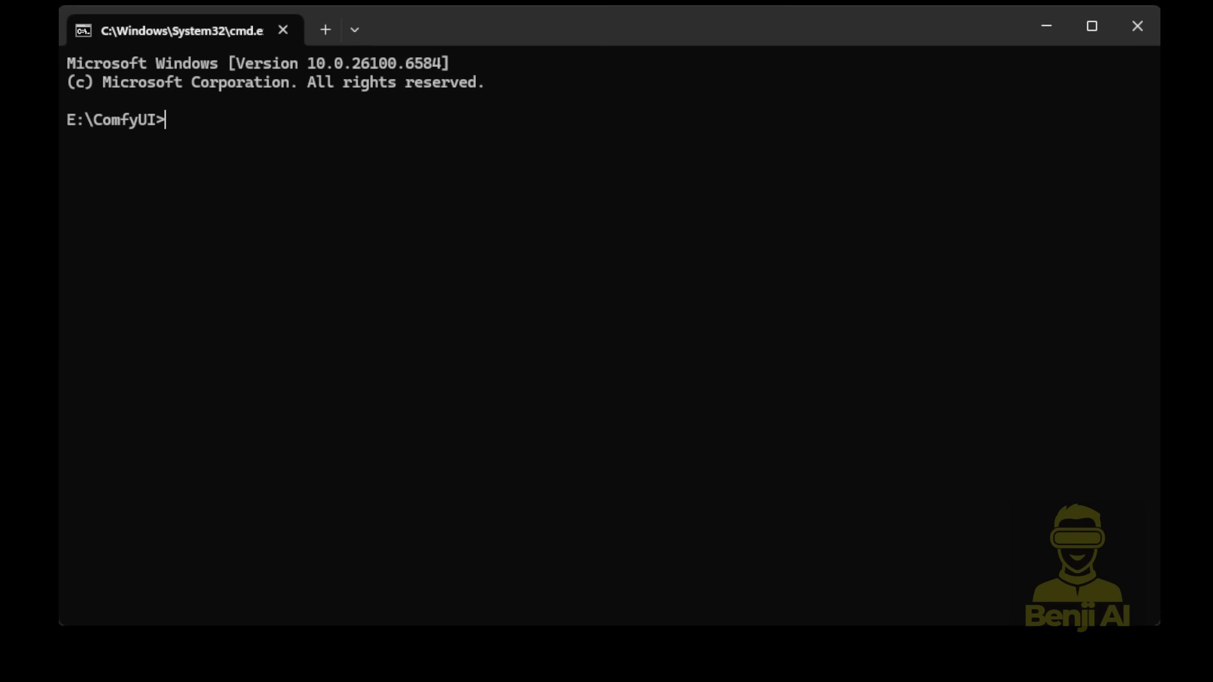
type("conda activate comfy")
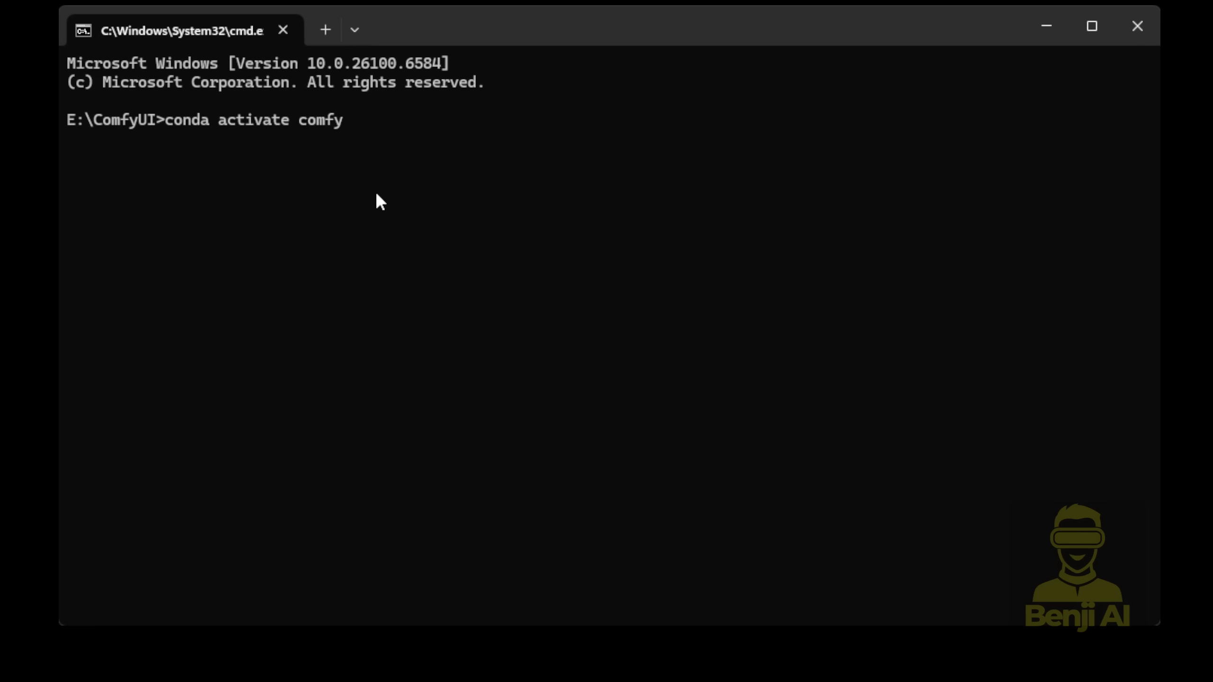
key("Return")
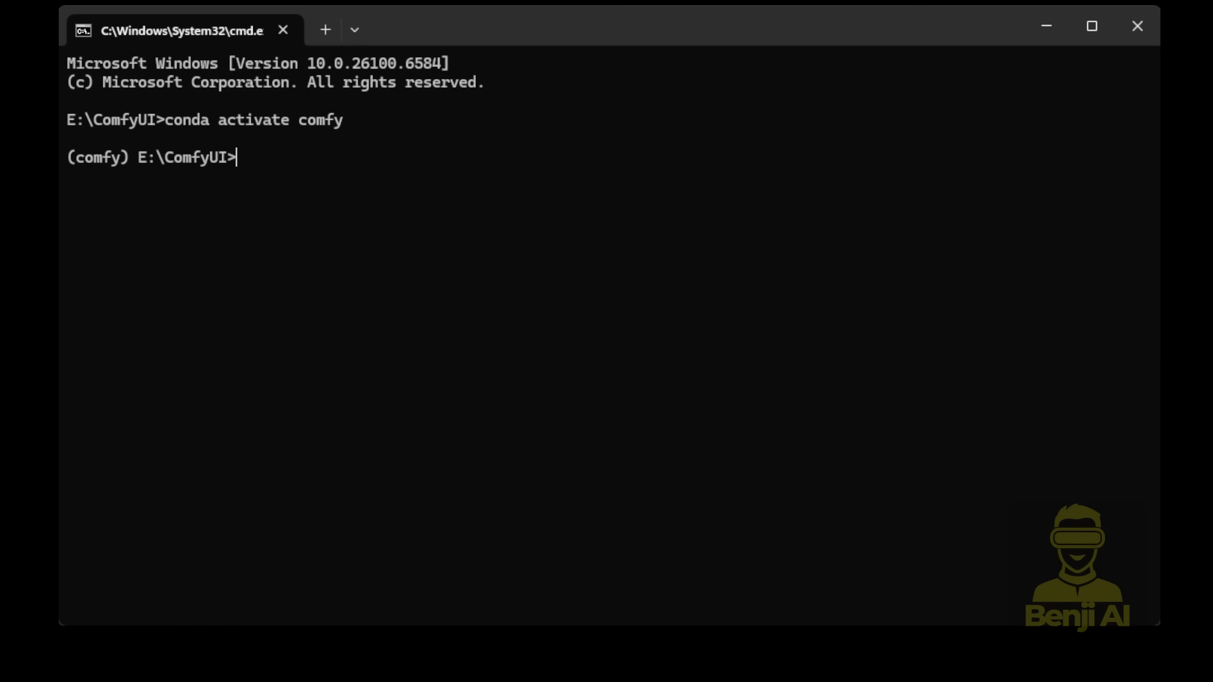
Clone the ComfyUI-Ovi repository into the custom_nodes folder.
type("cd custom_nodes/")
key("Return")
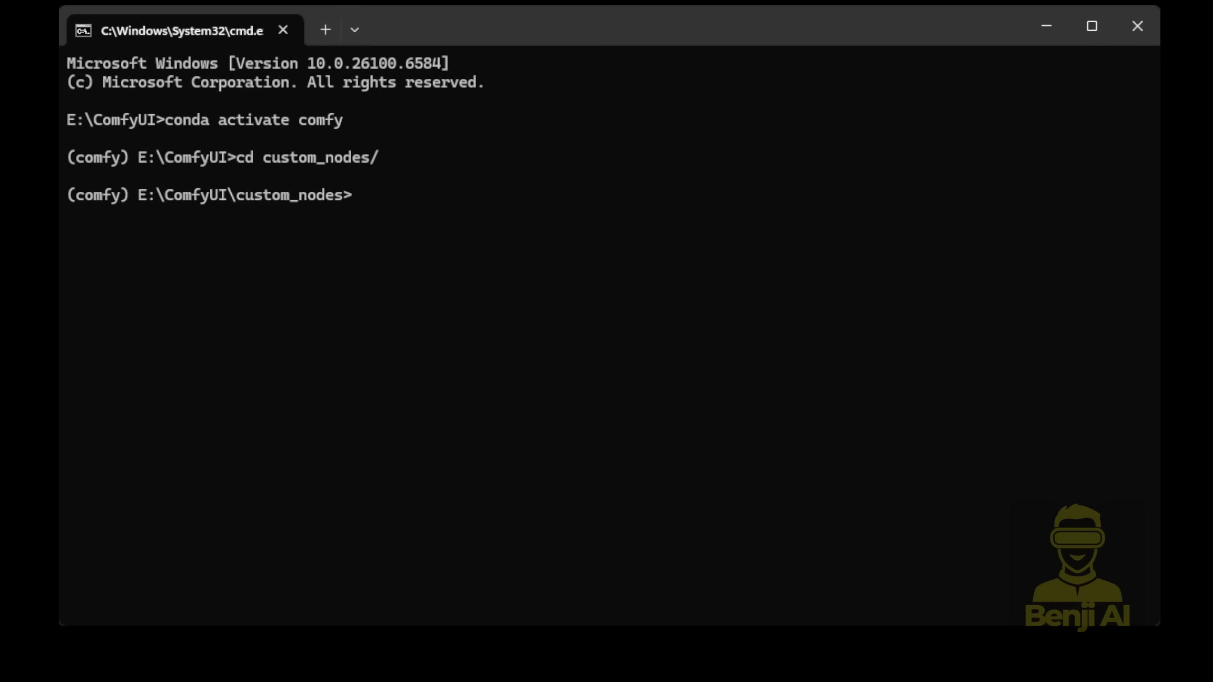
type("git clone https://github.com/snicolast/ComfyUI-Ovi.git")
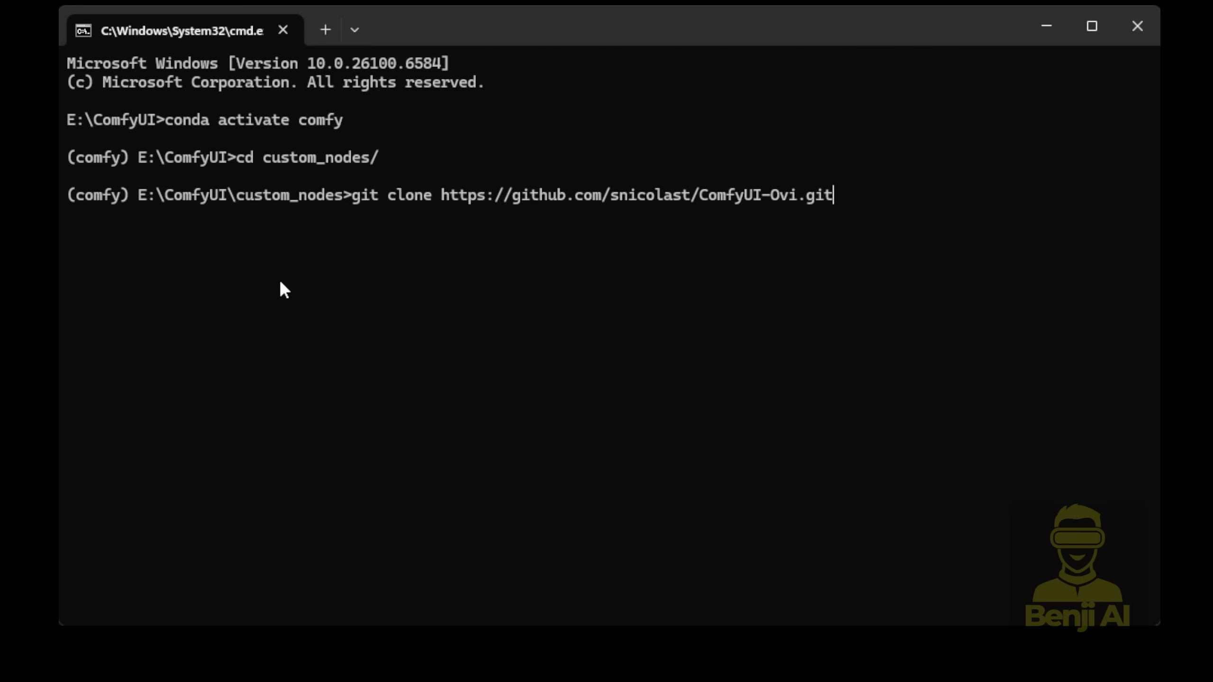
key("Return")
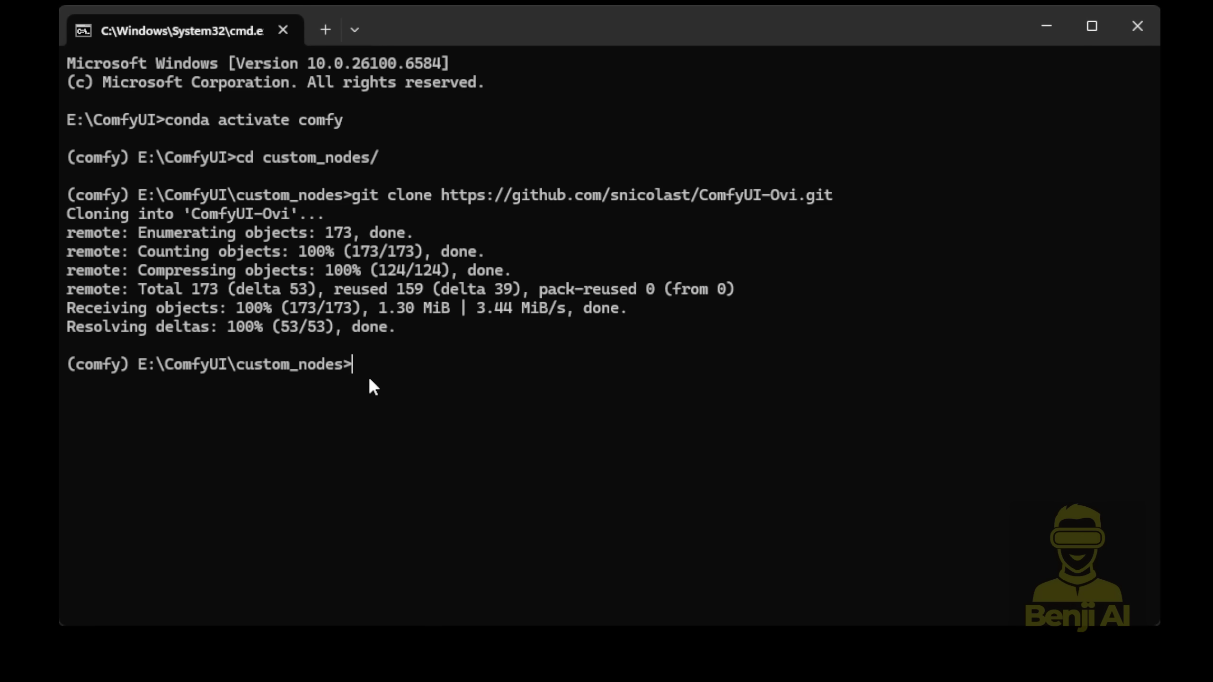
Enter the ComfyUI-Ovi folder and run pip install -r requirements.txt.
type("cd ComfyUI-Ovi")
key("Return")
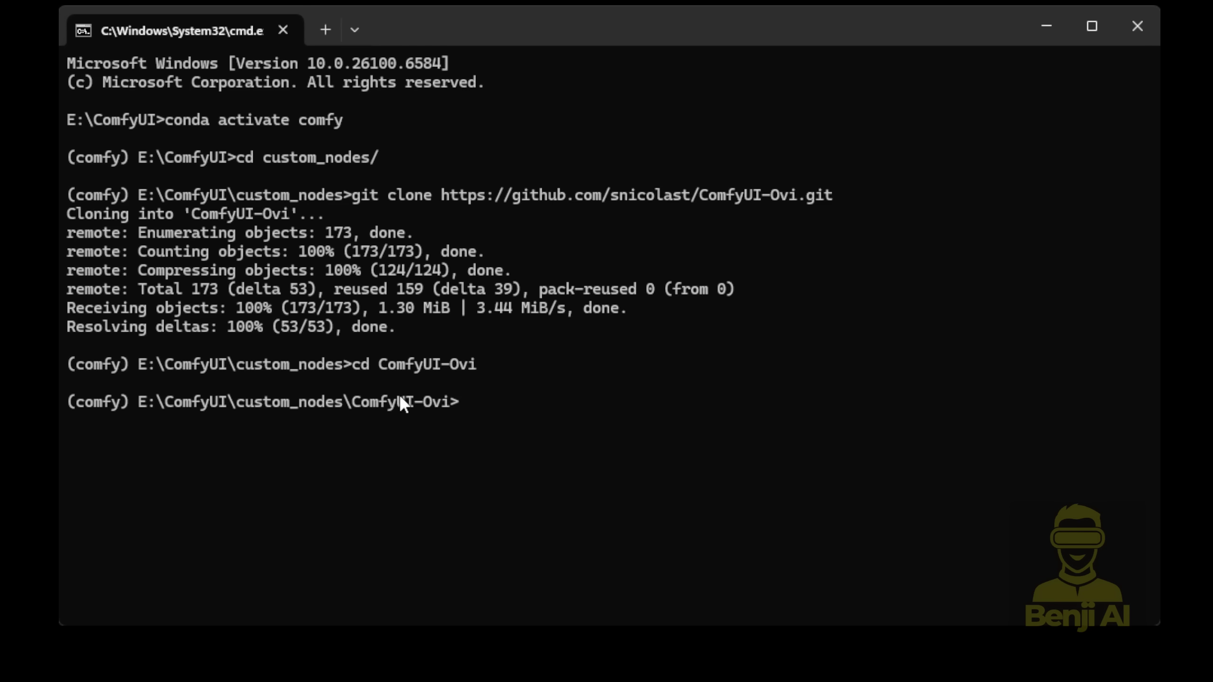
left_click_drag(362, 407, 432, 405)
key("ctrl+c")
left_click_drag(74, 401, 128, 403)
key("ctrl+c")
key("ctrl+v")
key("Return")
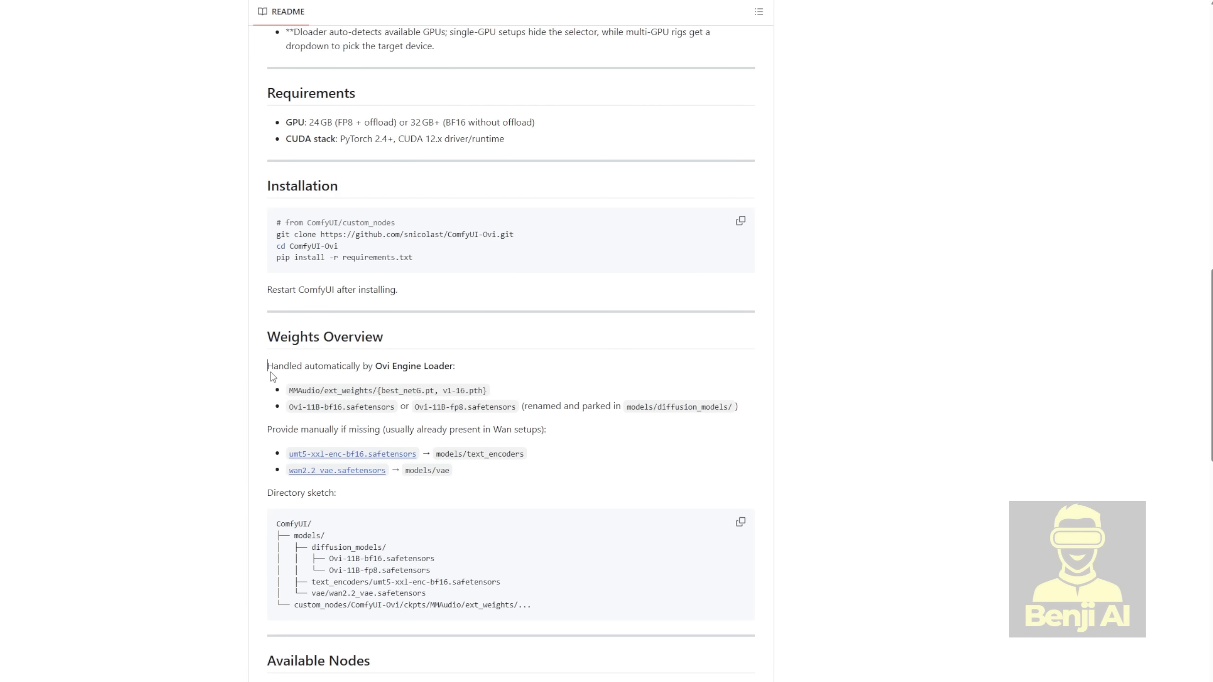
left_click_drag(268, 366, 580, 447)
left_click(587, 447)
left_click_drag(280, 429, 381, 430)
left_click(381, 429)
double_click(430, 430)
left_click(484, 430)
double_click(399, 366)
double_click(431, 366)
left_click_drag(290, 393, 475, 392)
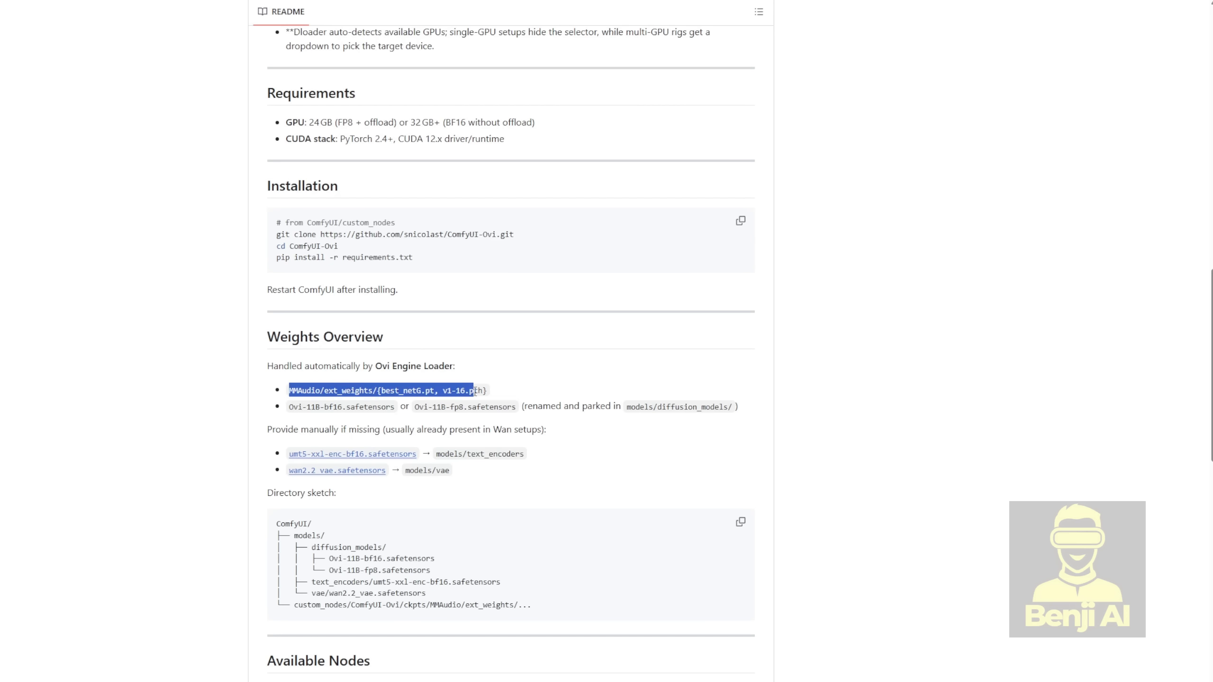
left_click_drag(290, 407, 532, 407)
left_click(607, 415)
scroll(646, 420, "down", 1)
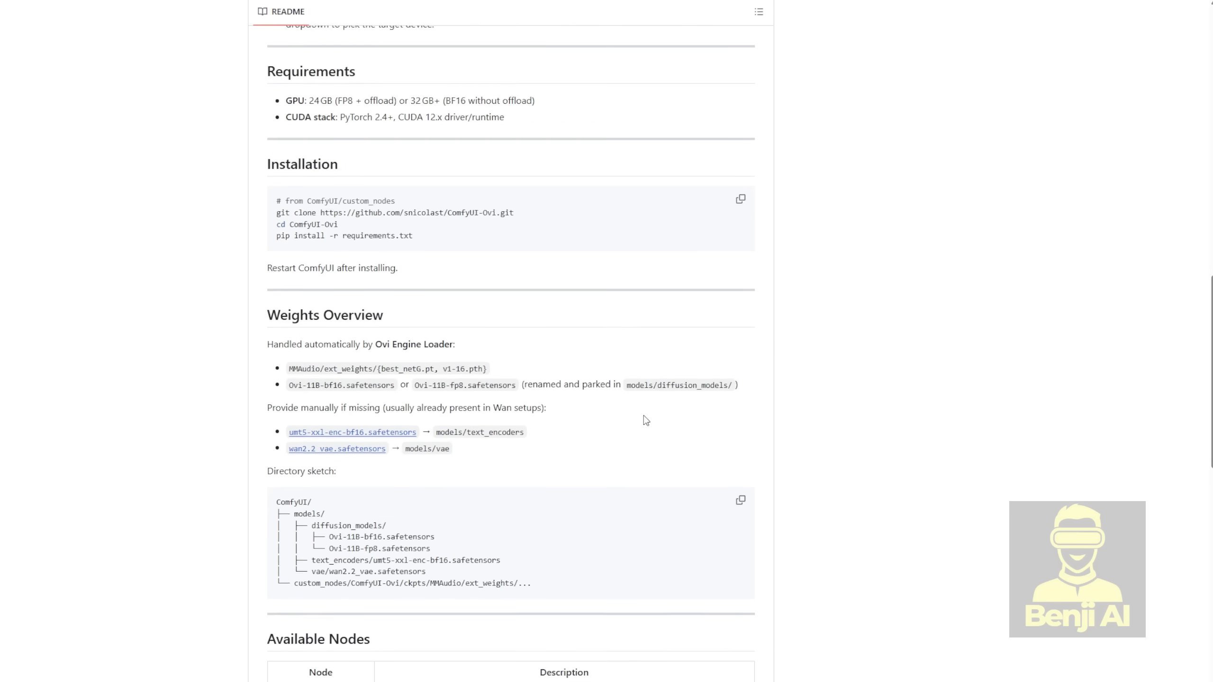
scroll(646, 420, "down", 2)
scroll(643, 417, "down", 10)
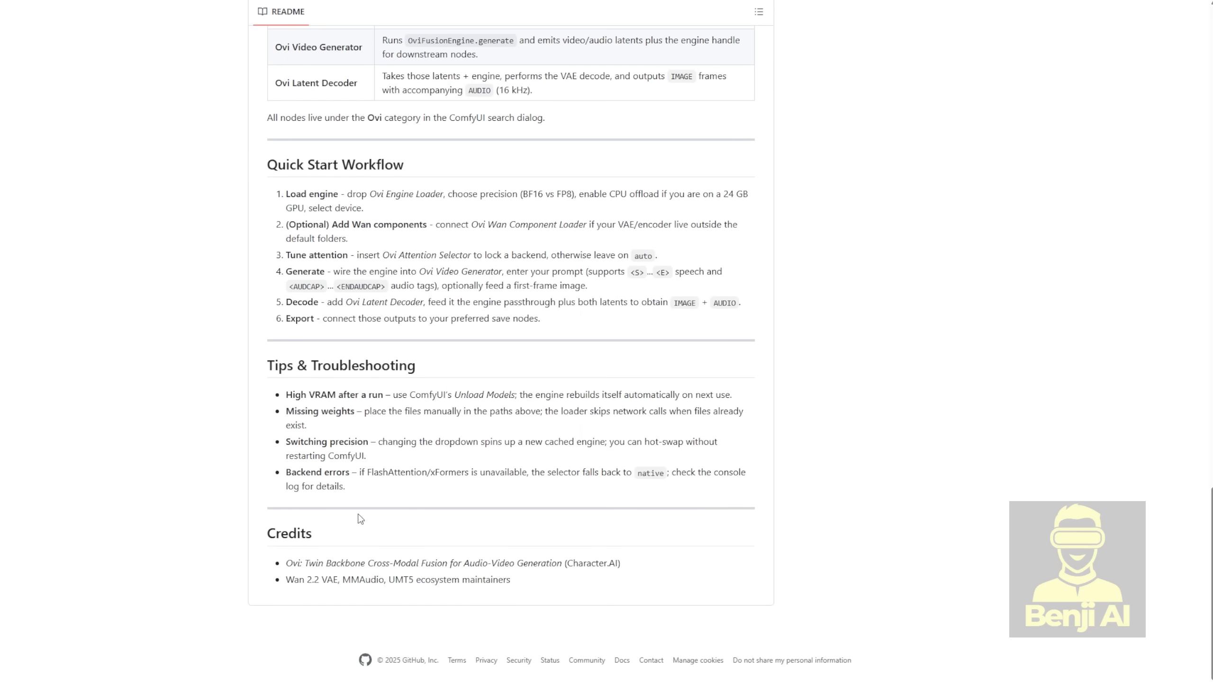
scroll(361, 514, "up", 5)
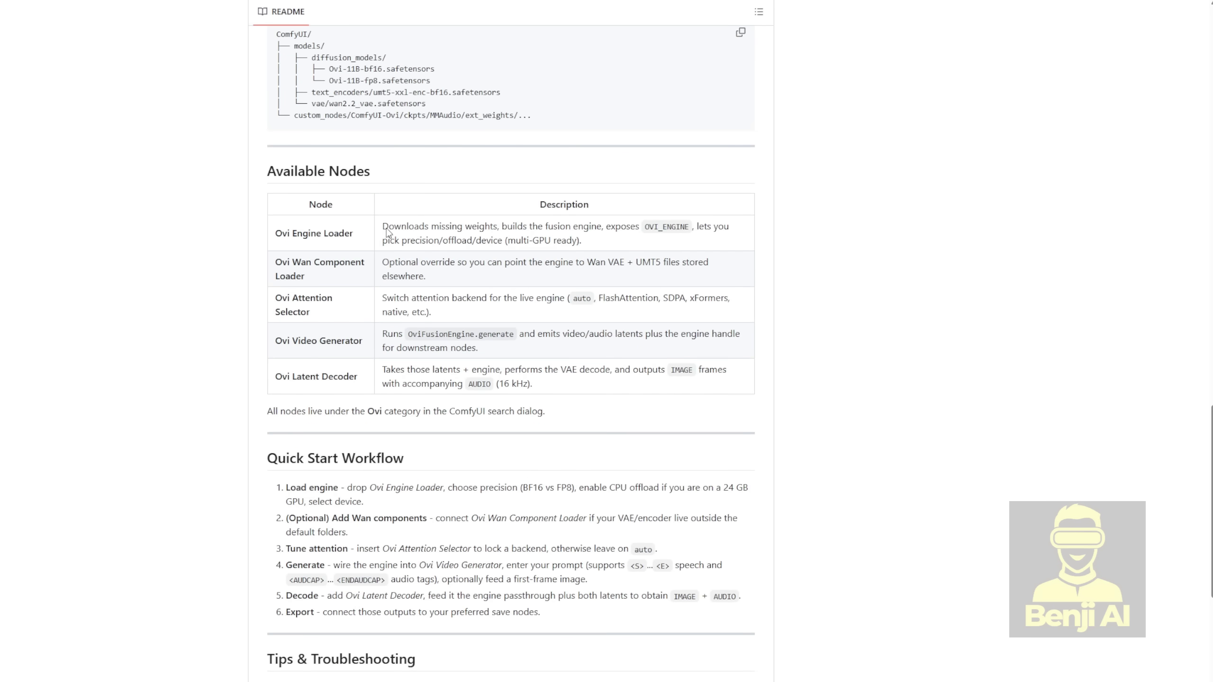
scroll(691, 456, "up", 15)
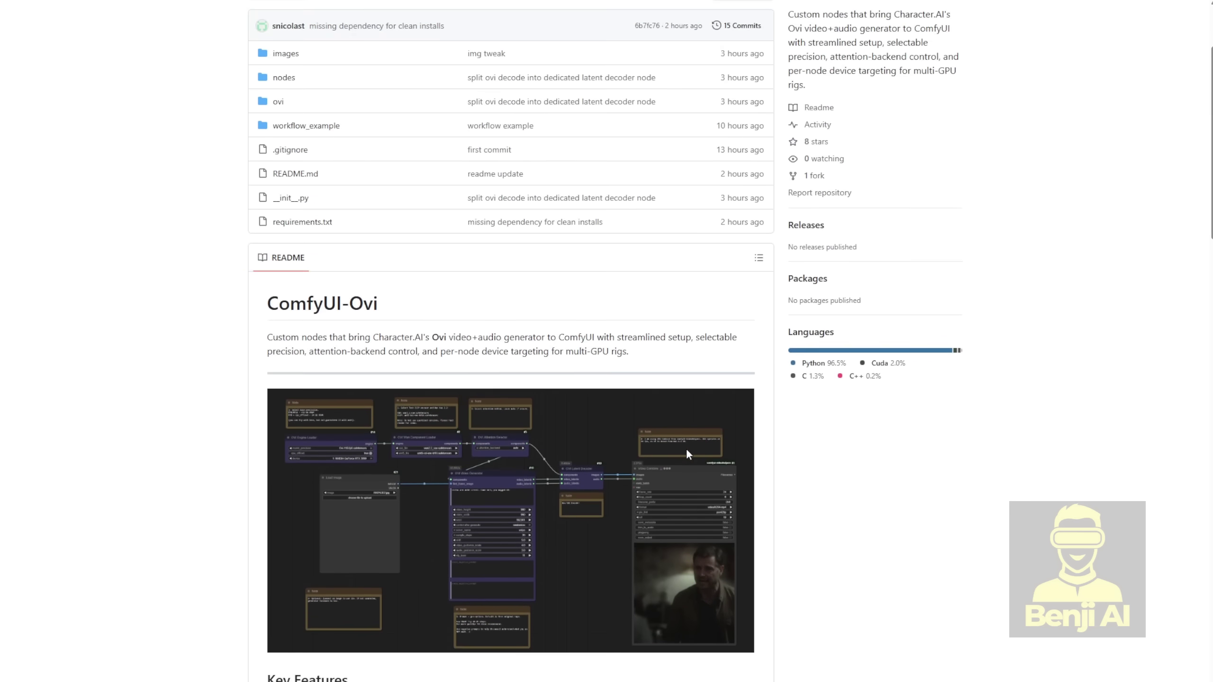
scroll(688, 454, "up", 3)
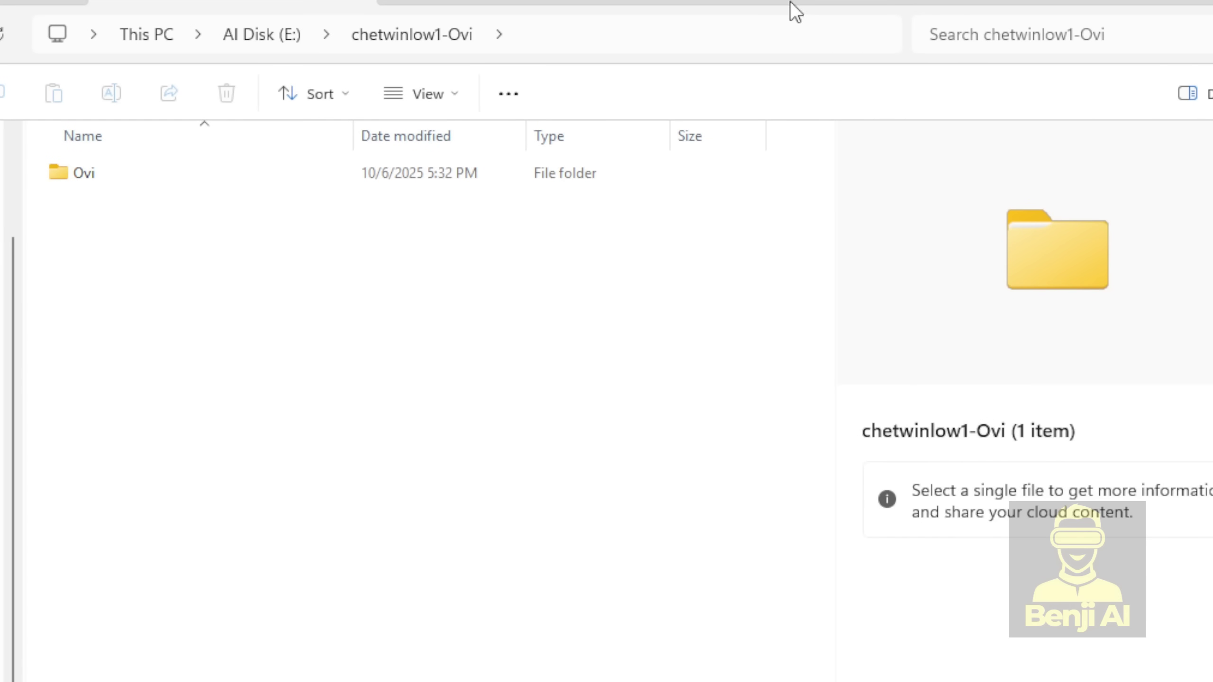
Cut model.safetensors from chetwinlow1-Ovi\Ovi\ckpts\Ovi.
double_click(81, 173)
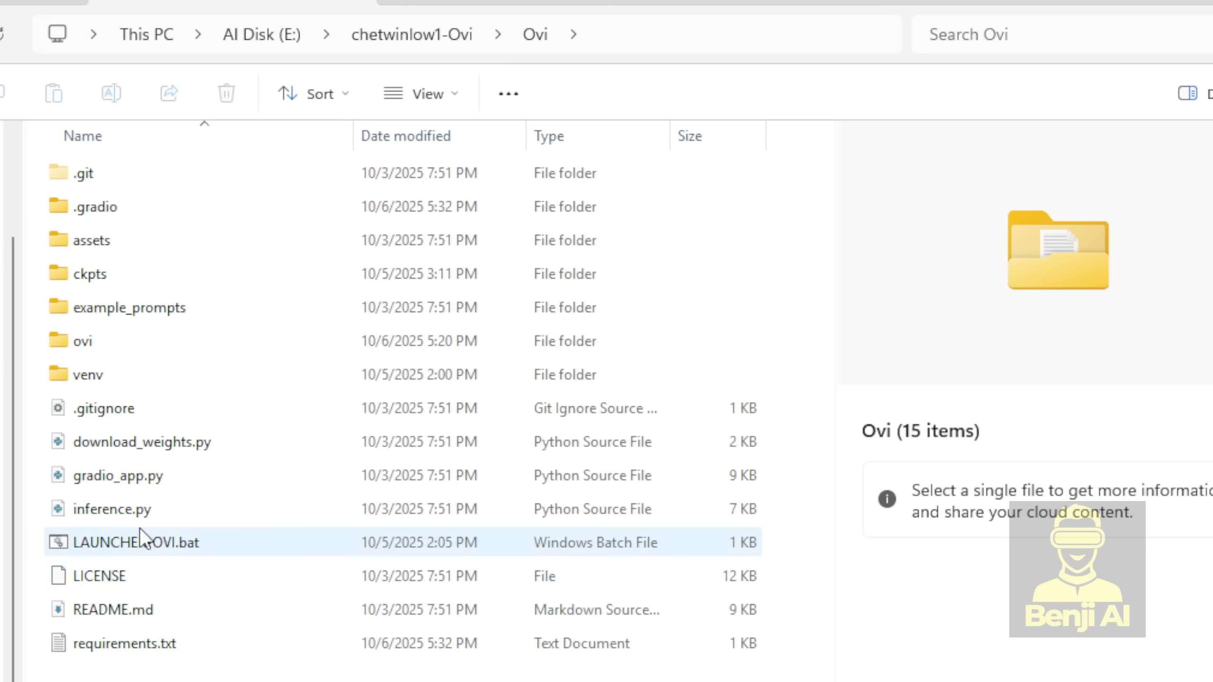
left_click(292, 279)
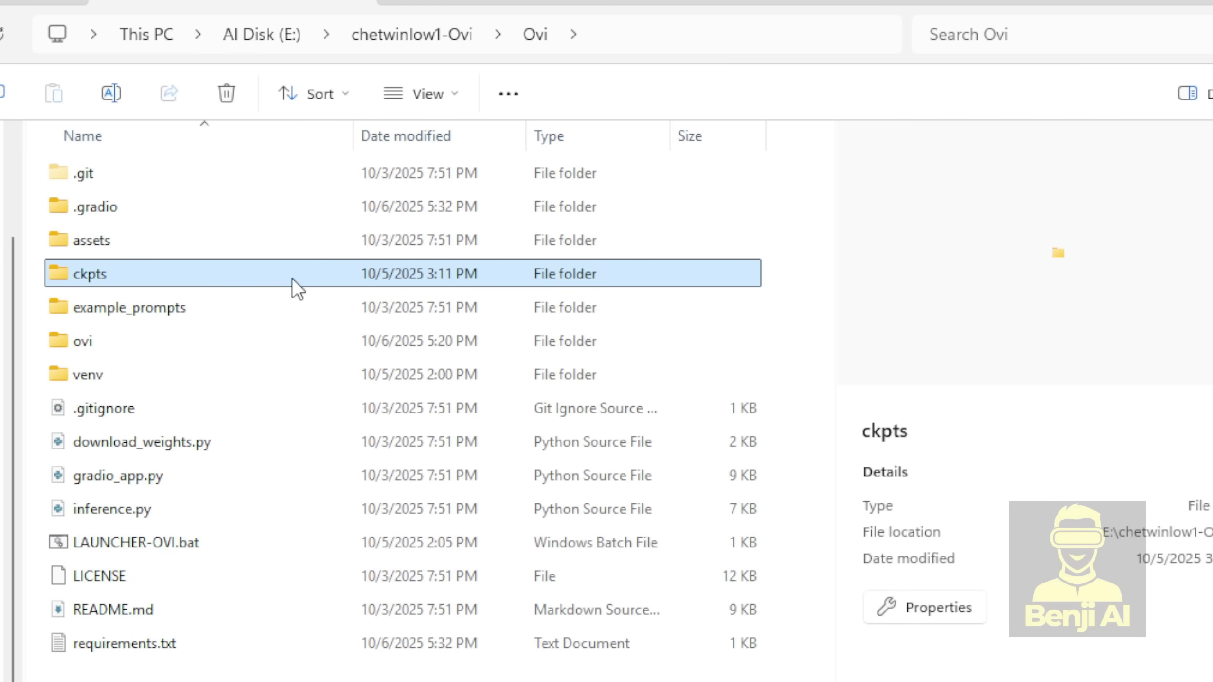
double_click(177, 283)
left_click(141, 178)
left_click(101, 206)
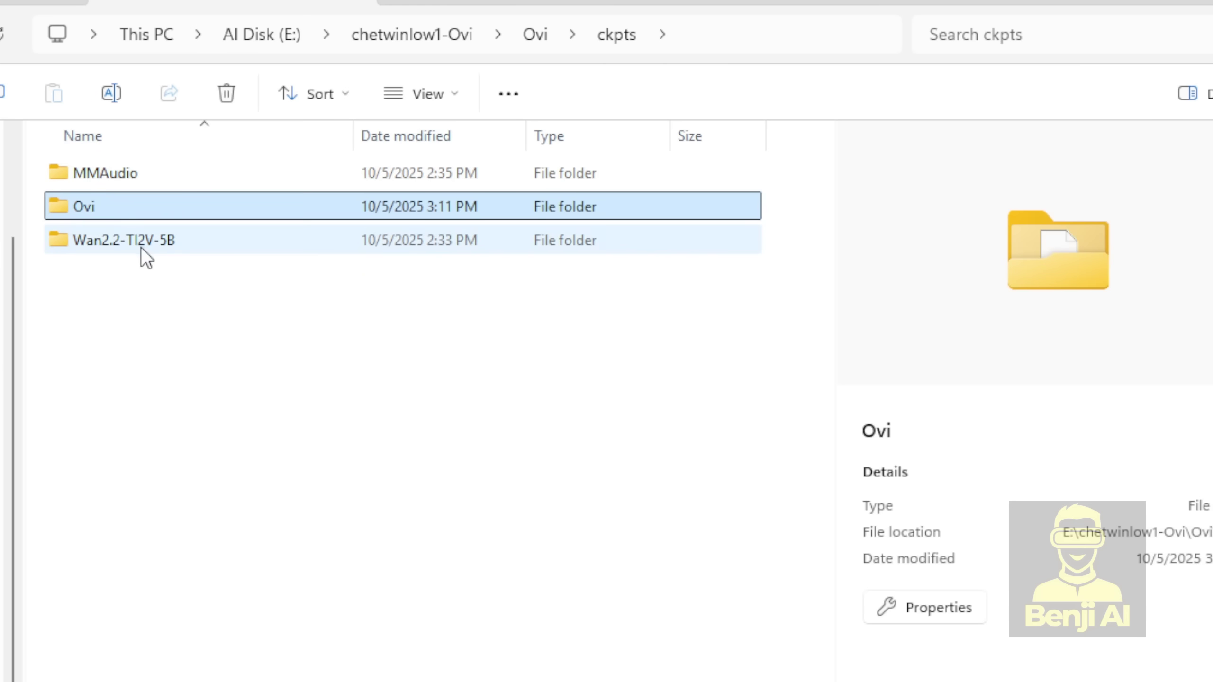
left_click(140, 241)
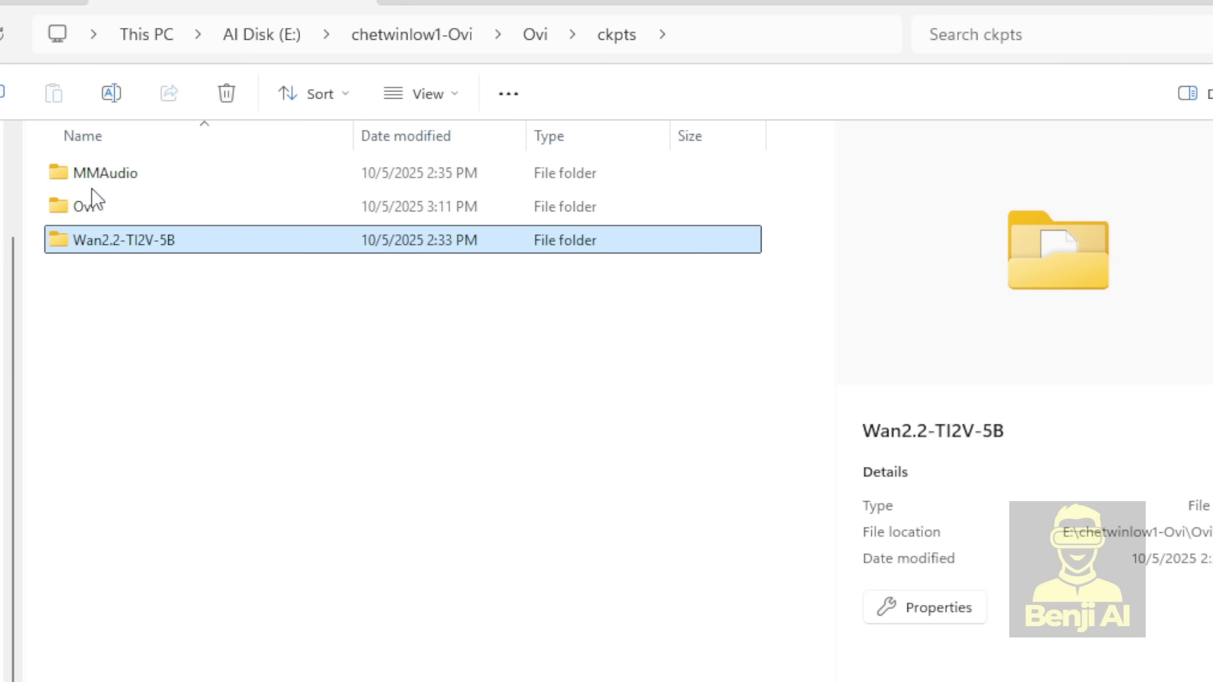
double_click(85, 209)
left_click(163, 217)
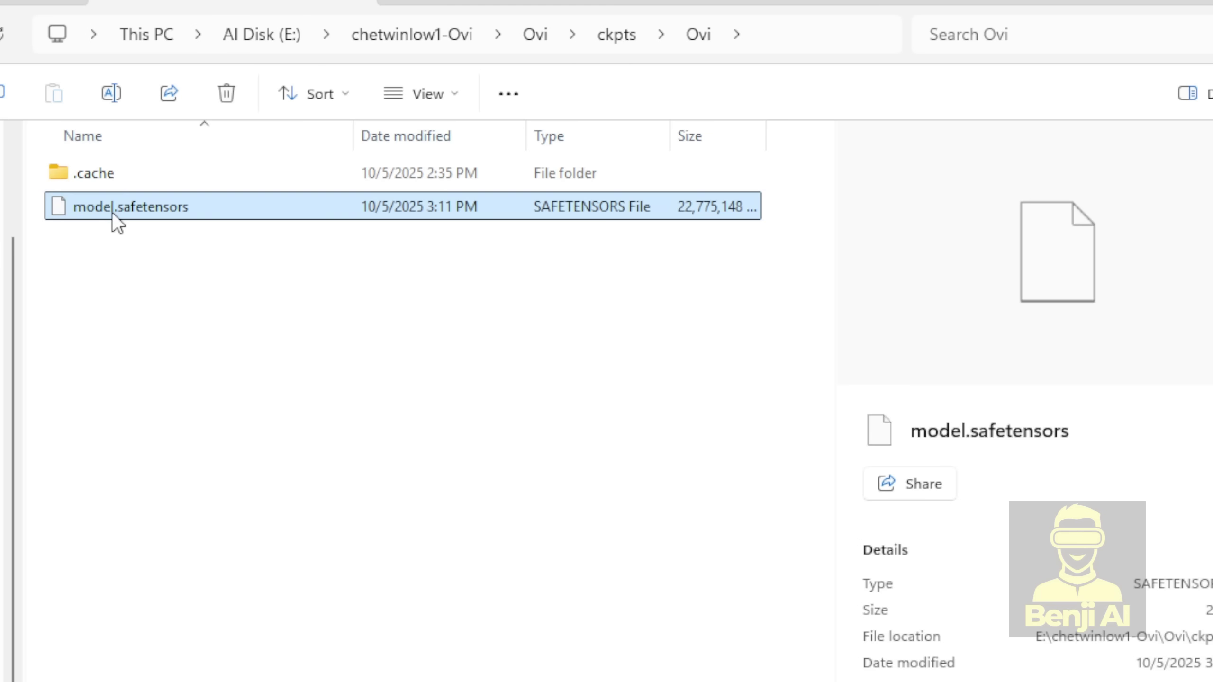
key("ctrl+x")
Paste the model into ComfyUI\models\diffusion_models and rename it Ovi-11B-bf16.safetensors.
key("alt+Left")
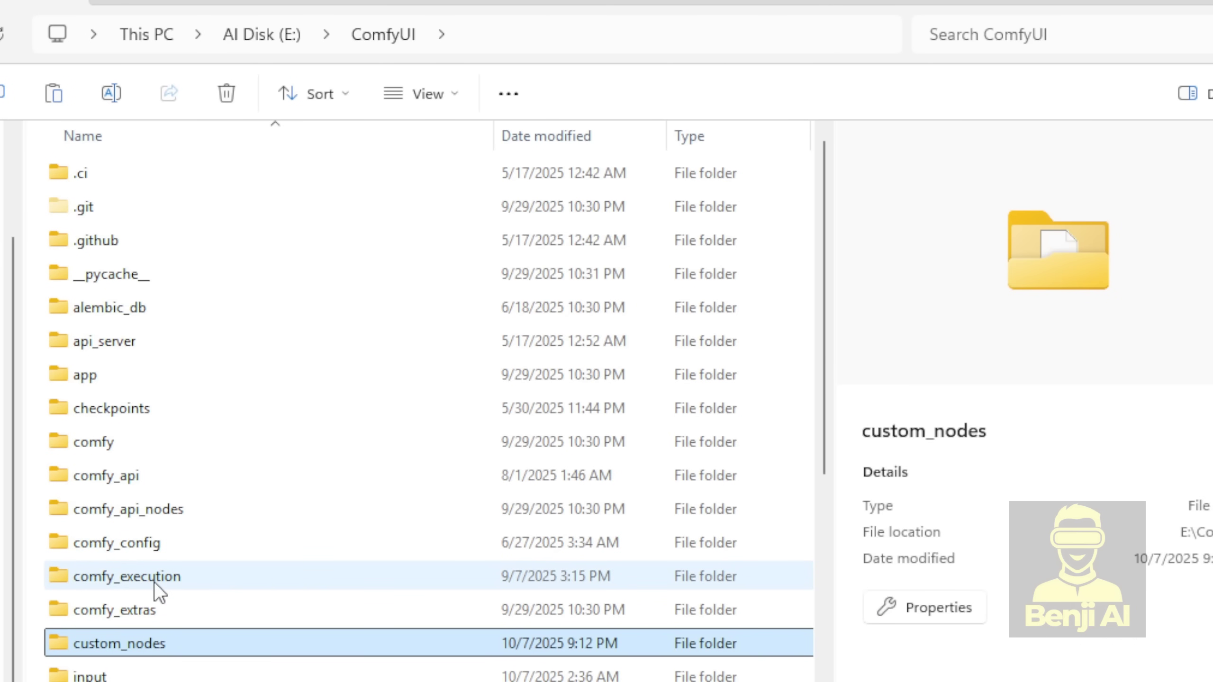
double_click(96, 681)
double_click(108, 342)
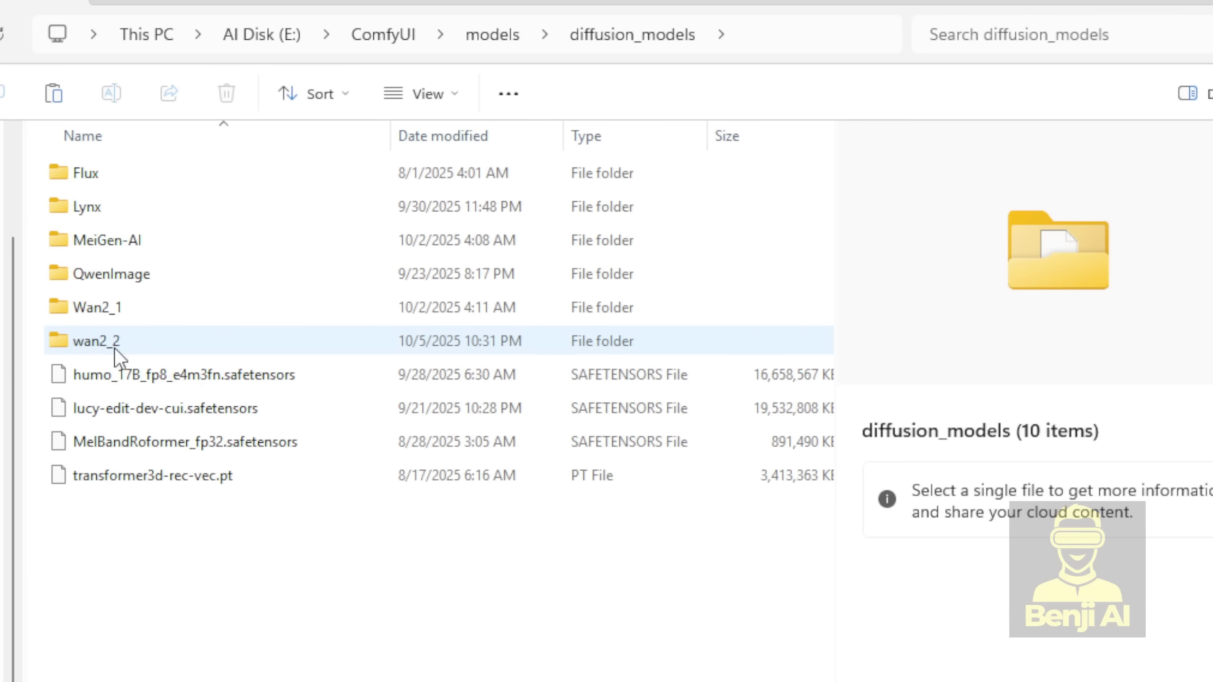
key("ctrl+v")
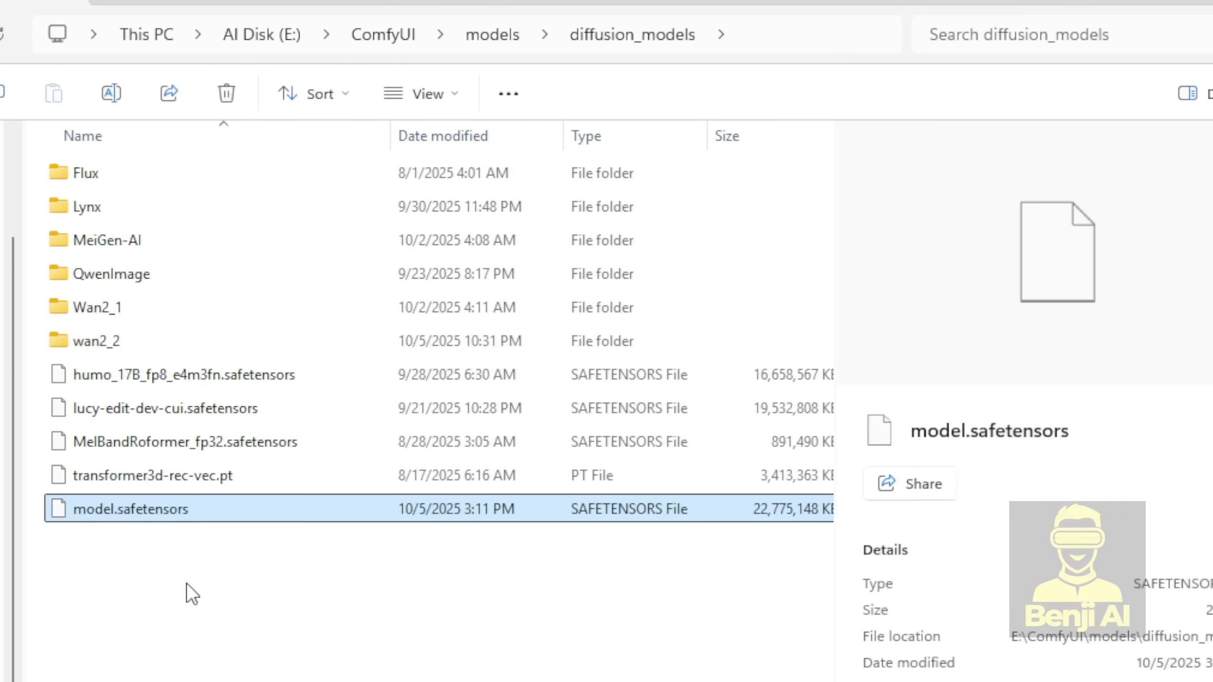
left_click(501, 4)
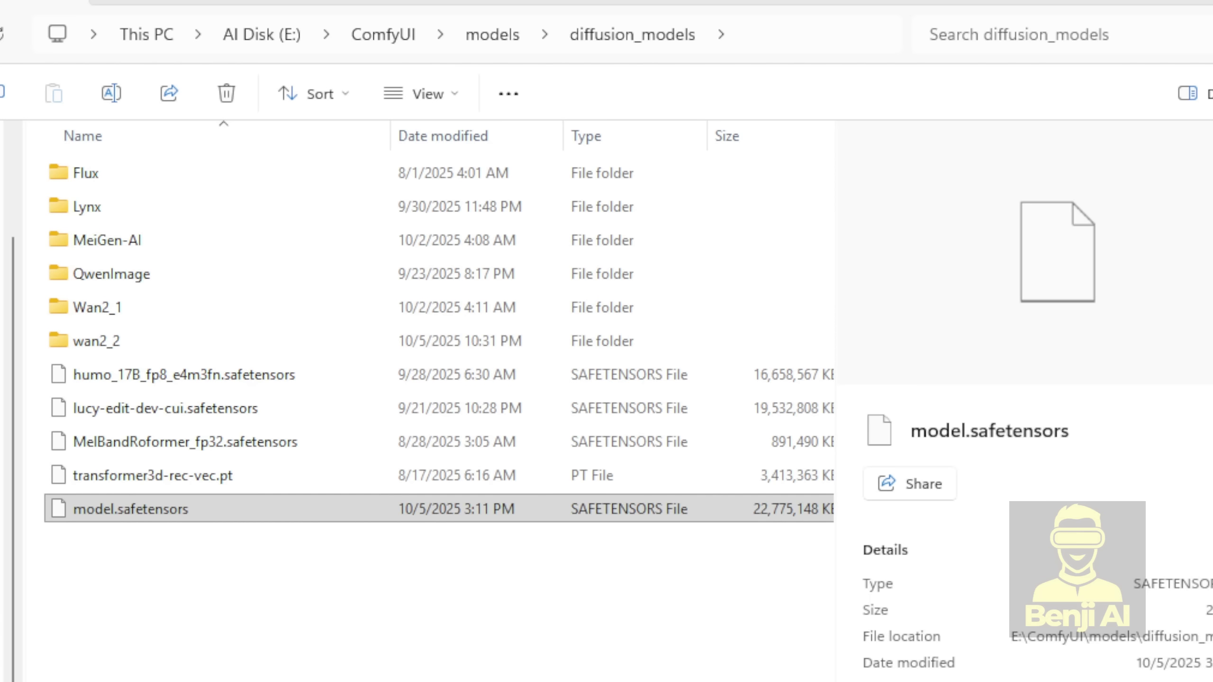
left_click(81, 512)
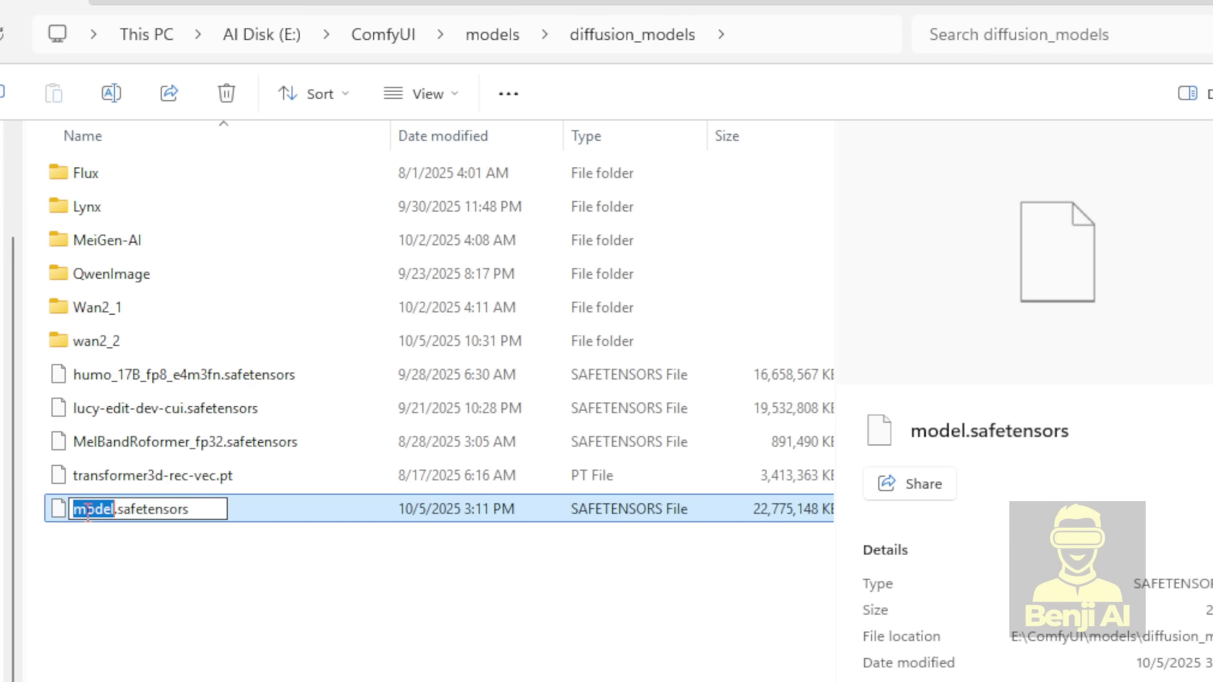
key("ctrl+v")
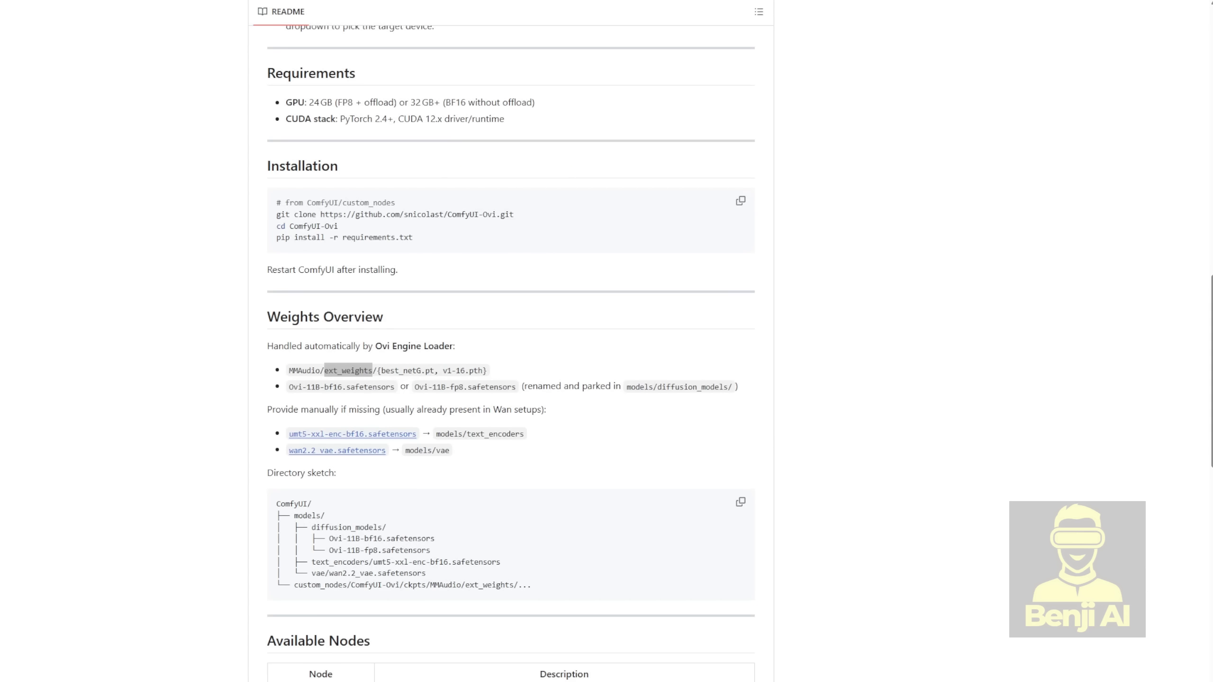
Check the README's MMAudio ext_weights path and custom_nodes/ComfyUI-Ovi directory sketch.
scroll(307, 207, "down", 3)
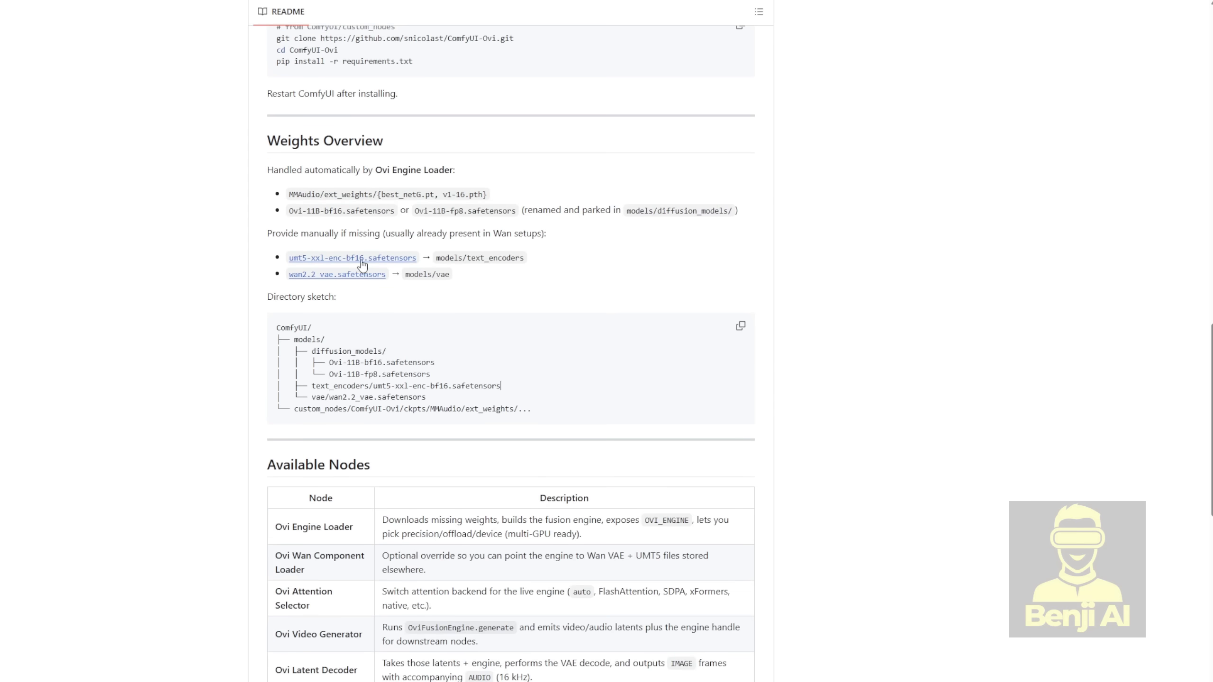
left_click_drag(303, 195, 390, 193)
left_click(391, 192)
left_click_drag(297, 409, 406, 413)
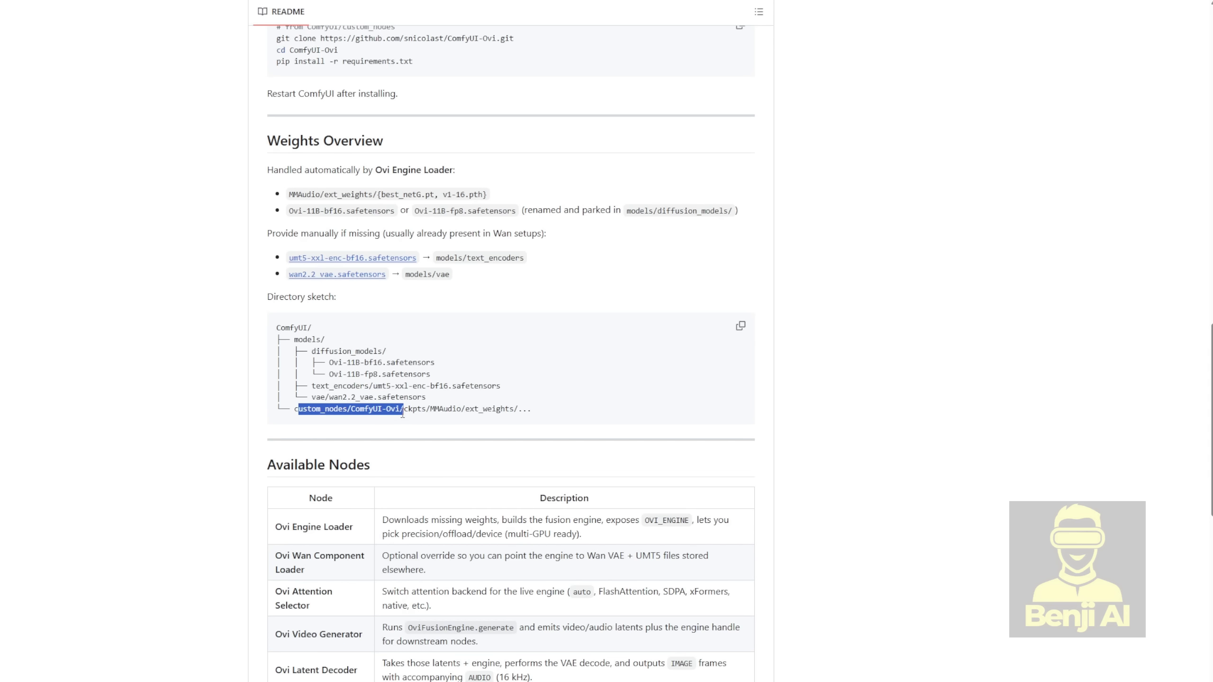
left_click(400, 414)
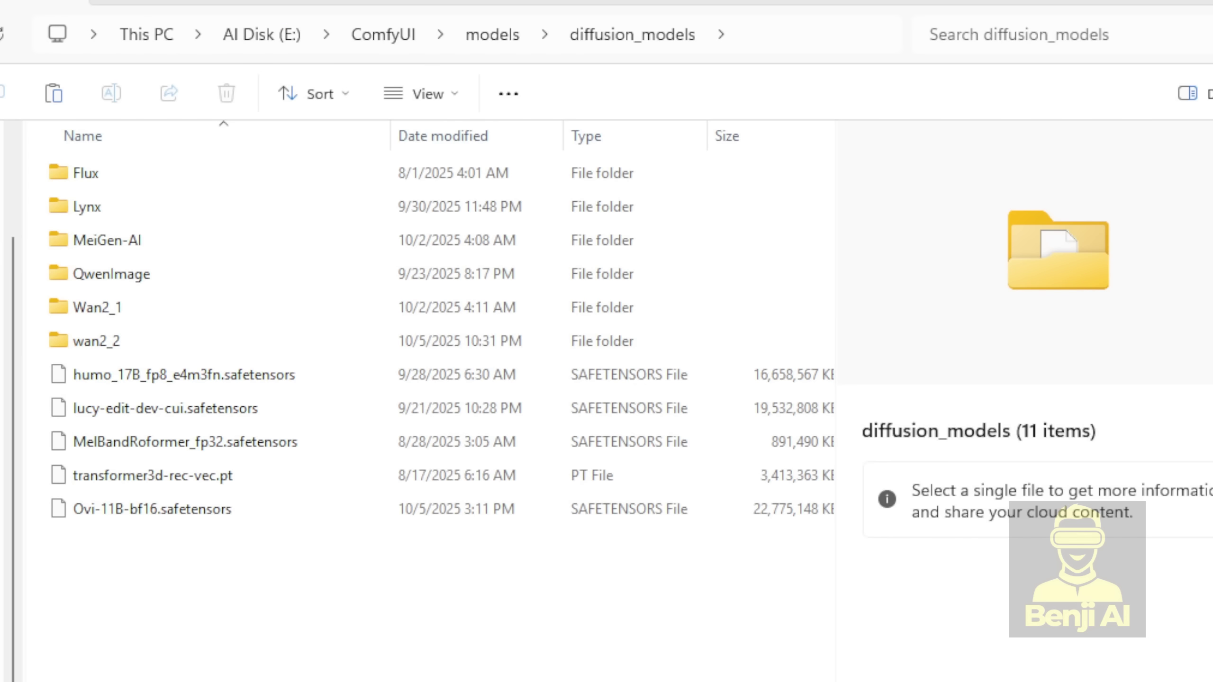
Create a new ckpts folder inside custom_nodes\ComfyUI-Ovi and open it.
left_click(391, 36)
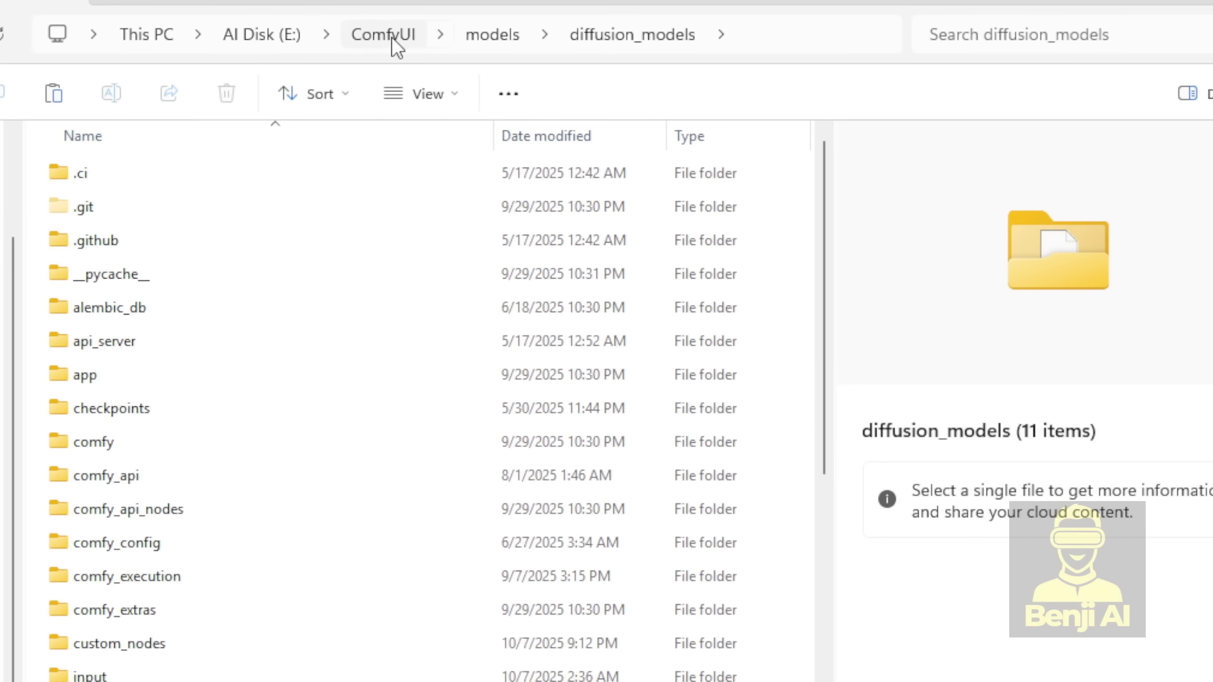
double_click(144, 644)
double_click(165, 248)
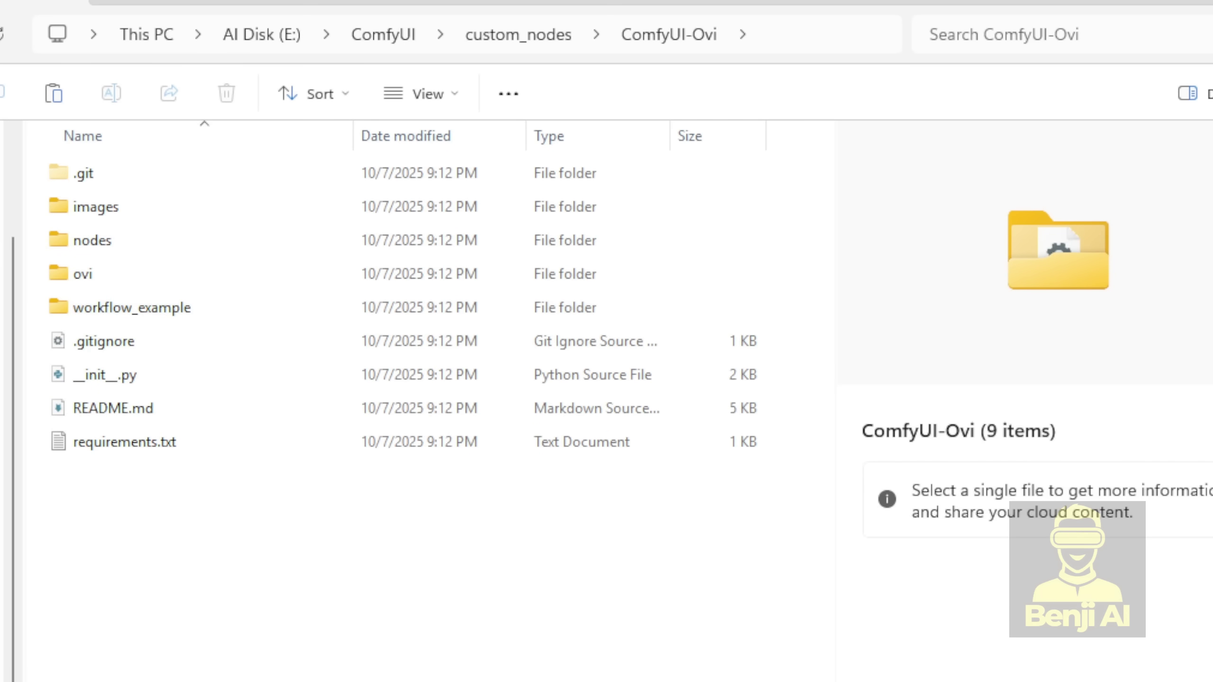
key("ctrl+shift+n")
type("ckpts")
key("Return")
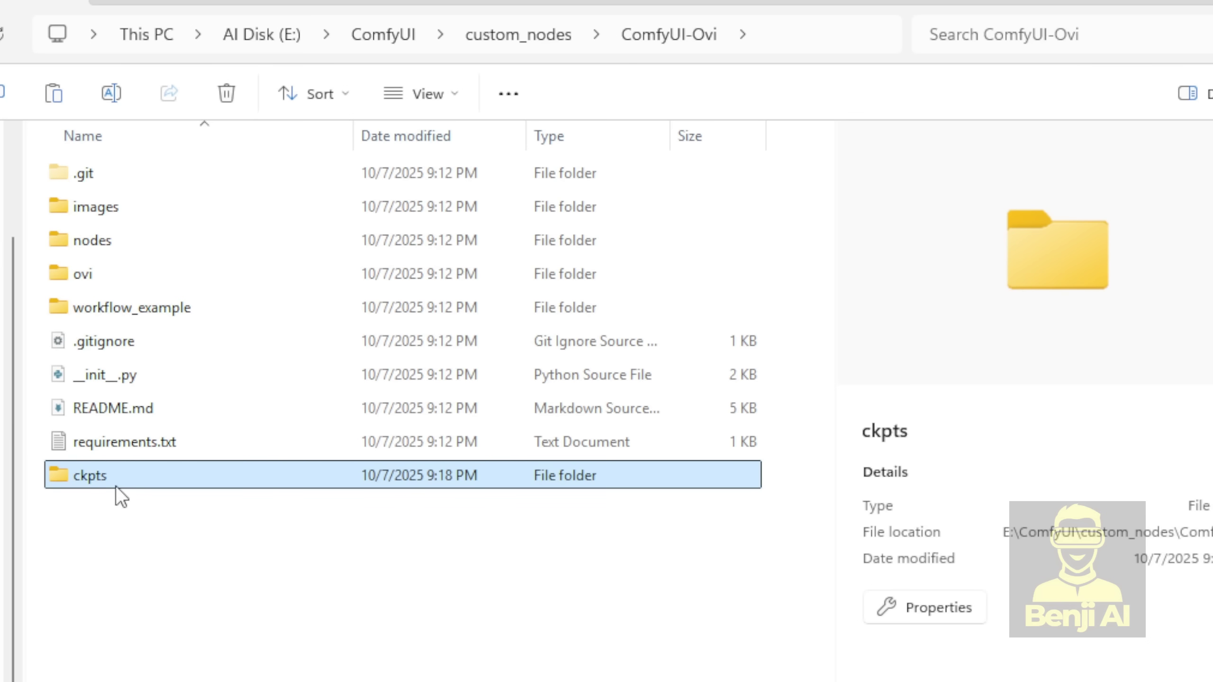
key("Return")
Paste the MMAudio folder into ckpts and open MMAudio\ext_weights.
key("ctrl+v")
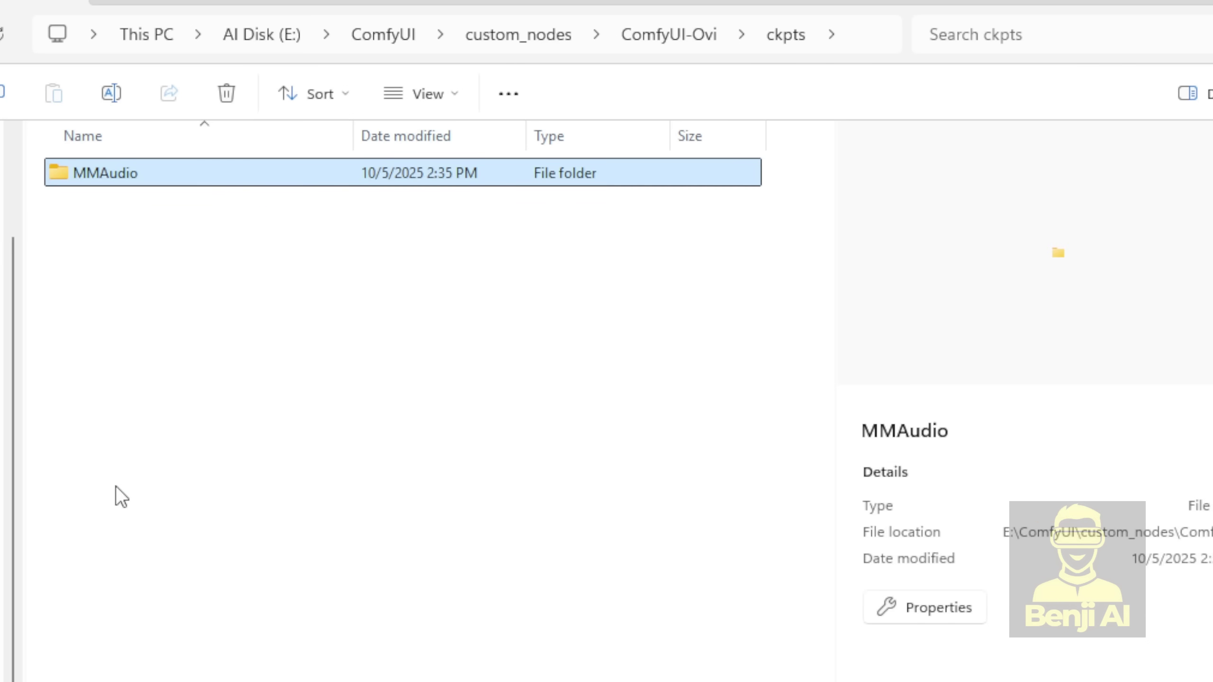
left_click(116, 486)
left_click(100, 172)
double_click(119, 176)
double_click(123, 211)
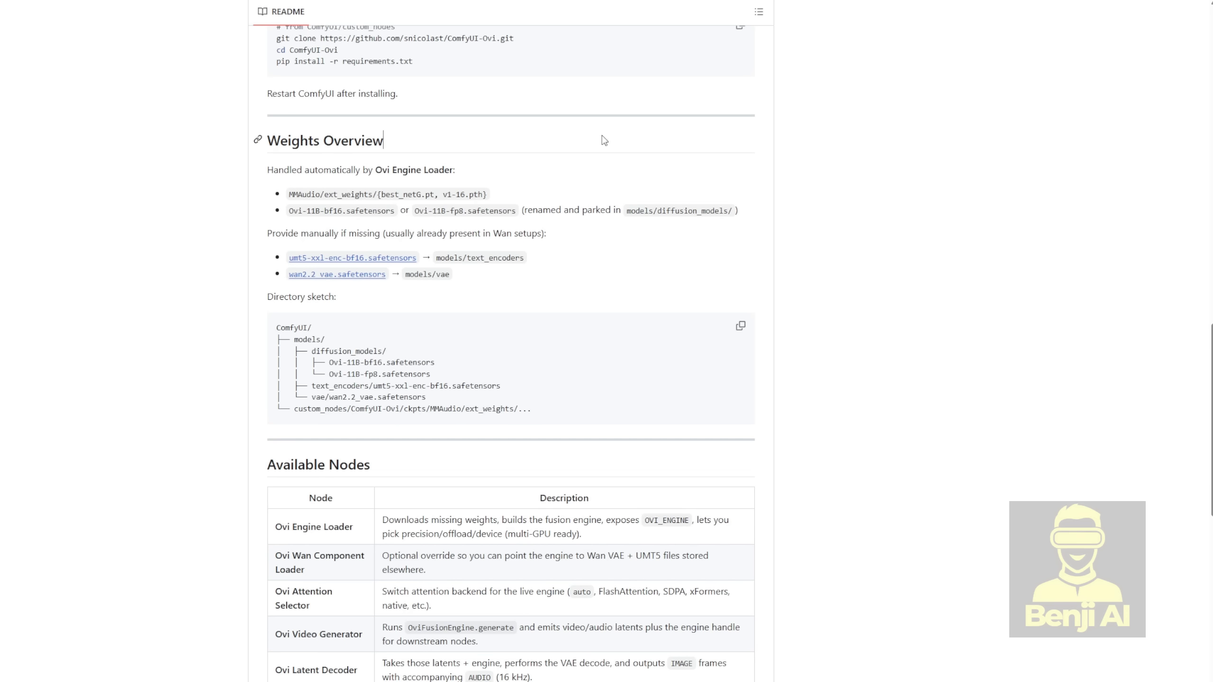
Check the README's ckpts/MMAudio path and MMAudio/ext_weights weights line.
left_click_drag(407, 409, 508, 409)
left_click(502, 401)
left_click_drag(297, 194, 498, 194)
left_click(490, 378)
Launch ComfyUI with python main.py and confirm ComfyUI-Ovi loads in the log.
type("python main.py")
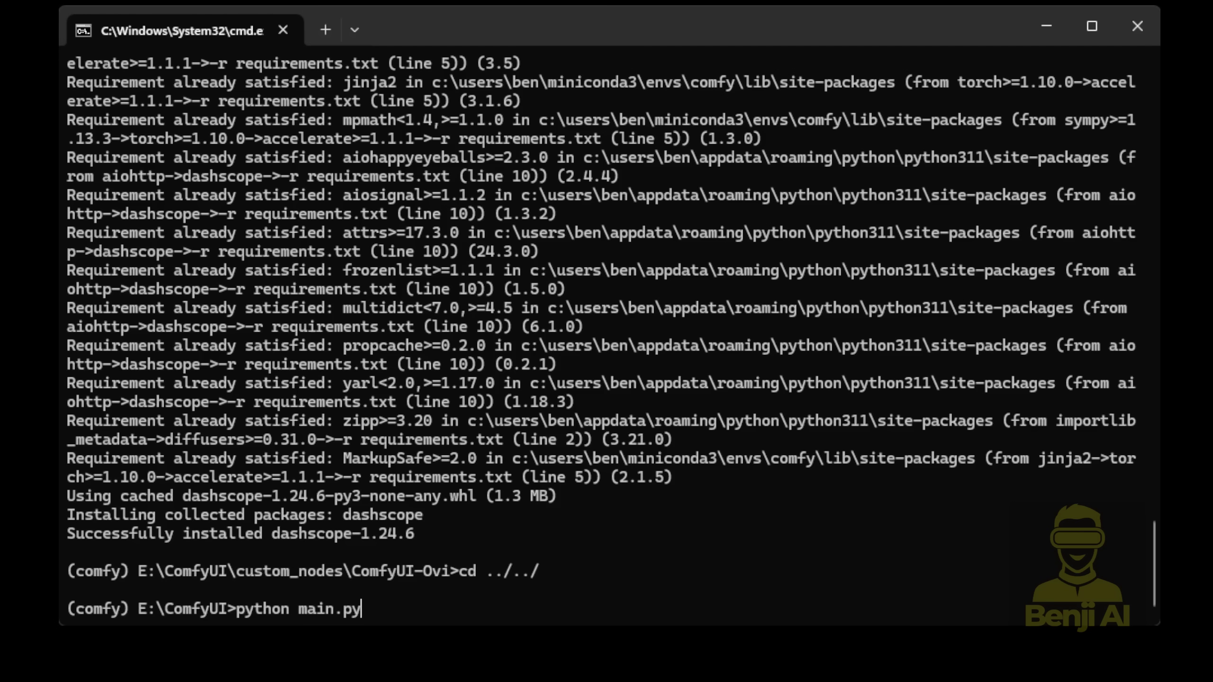
key("Return")
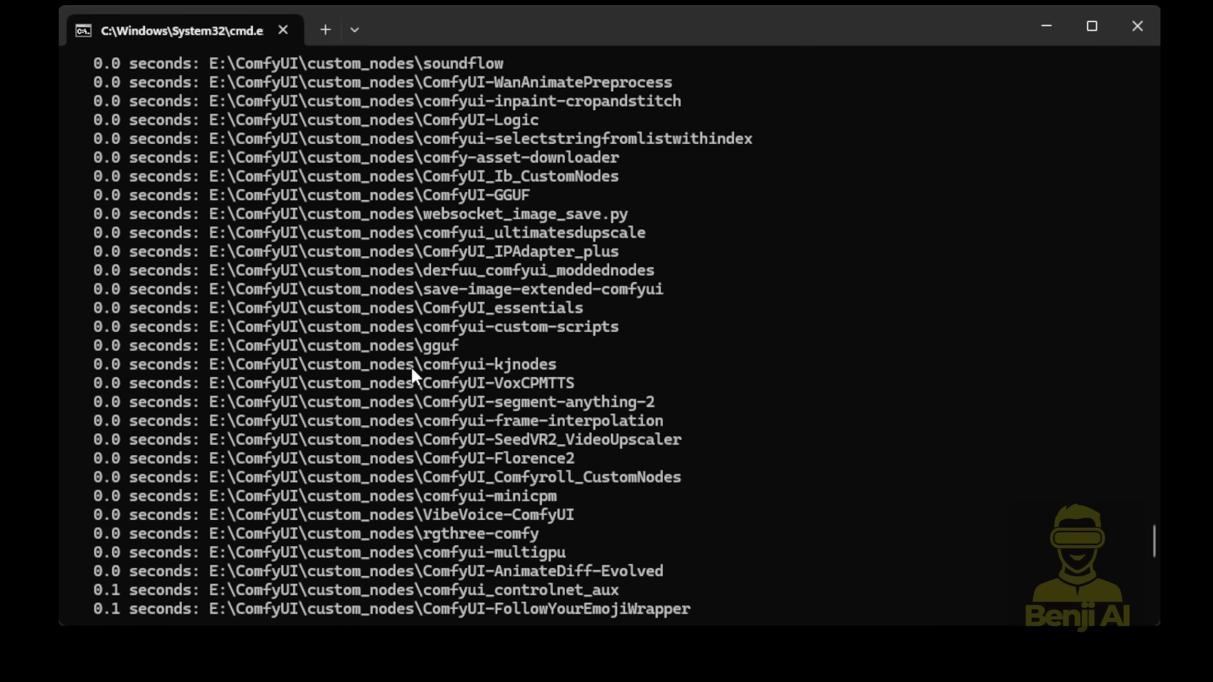
left_click_drag(529, 476, 94, 477)
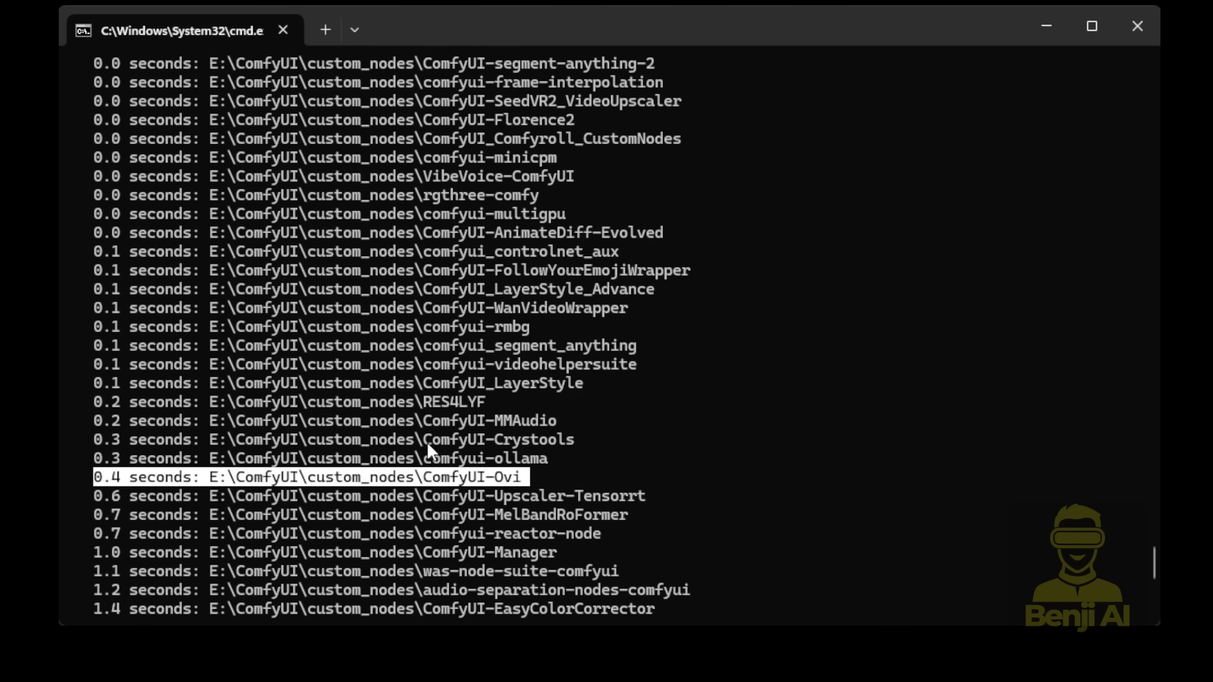
right_click(591, 478)
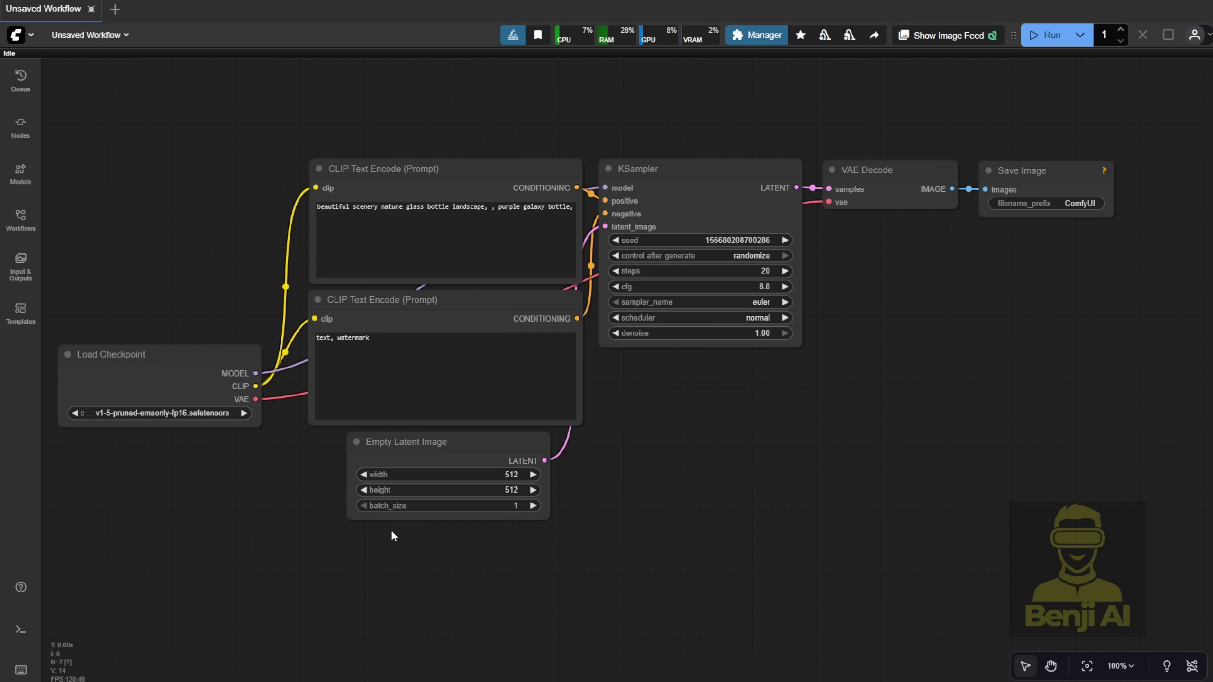
Delete the default workflow's nodes and add an OVI Engine Loader from an Ovi search.
left_click_drag(181, 153, 1125, 525)
key("Delete")
double_click(577, 306)
type("Ovi")
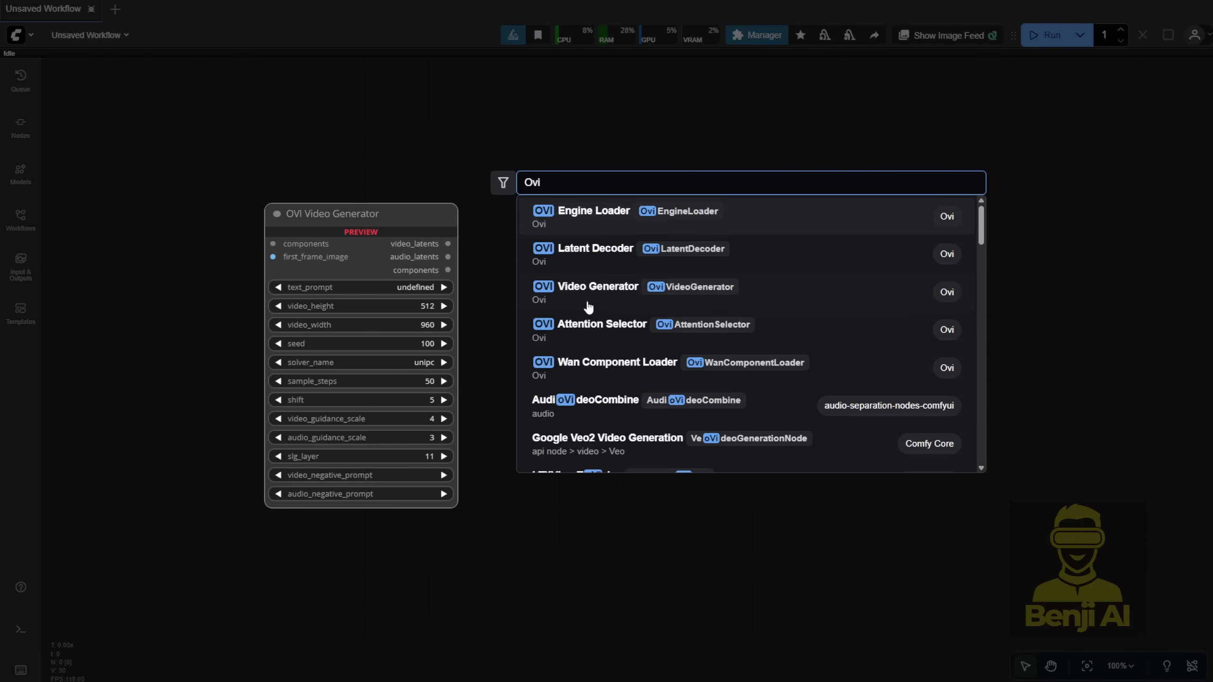
double_click(546, 182)
left_click(547, 210)
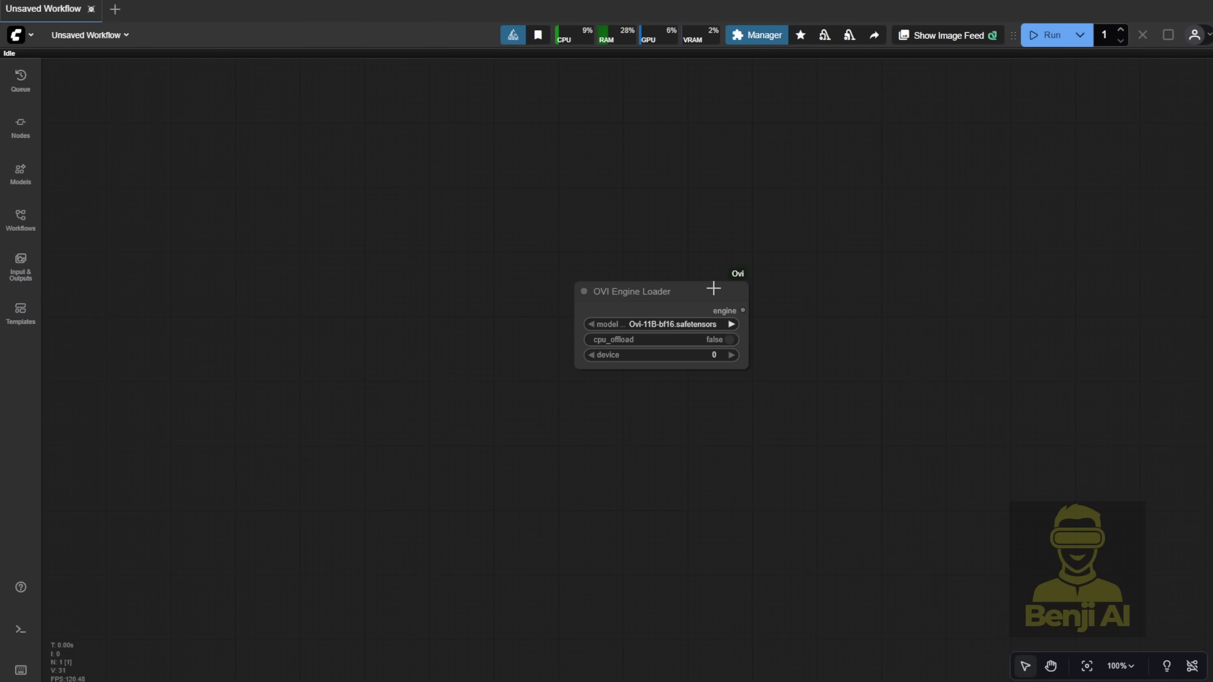
left_click_drag(712, 288, 420, 197)
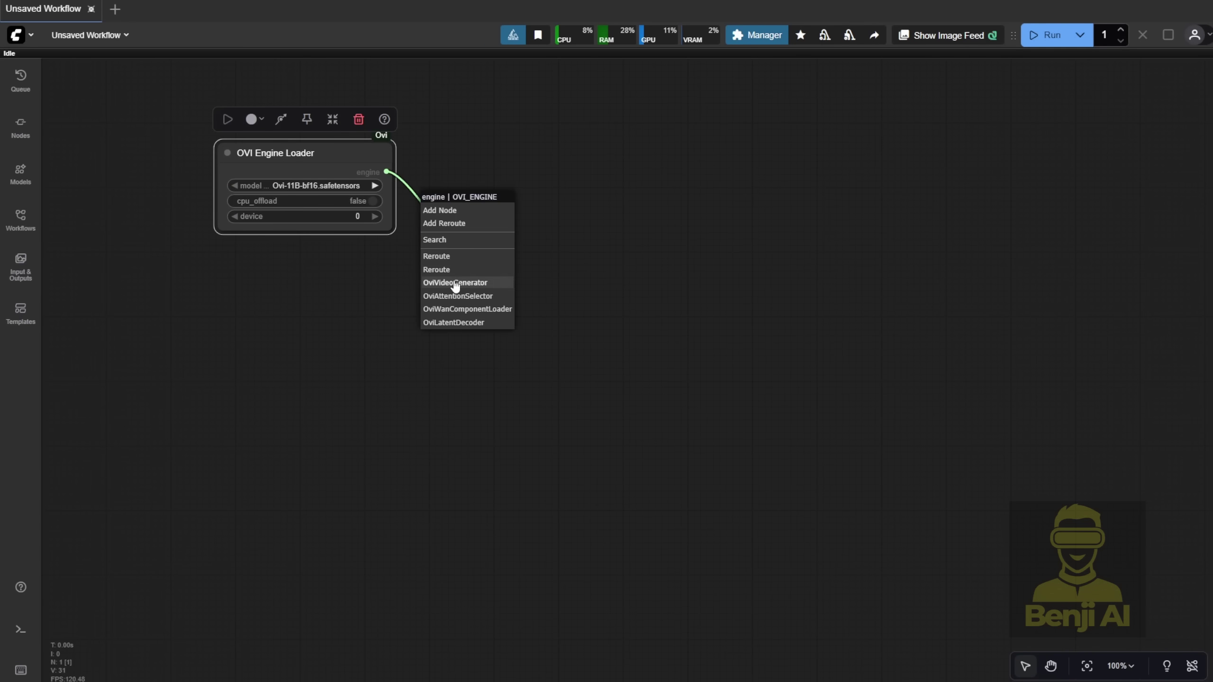
Link an OVI Wan Component Loader to the engine, keeping Ovi-11B-bf16.safetensors on device 0.
left_click(483, 309)
scroll(533, 203, "up", 3)
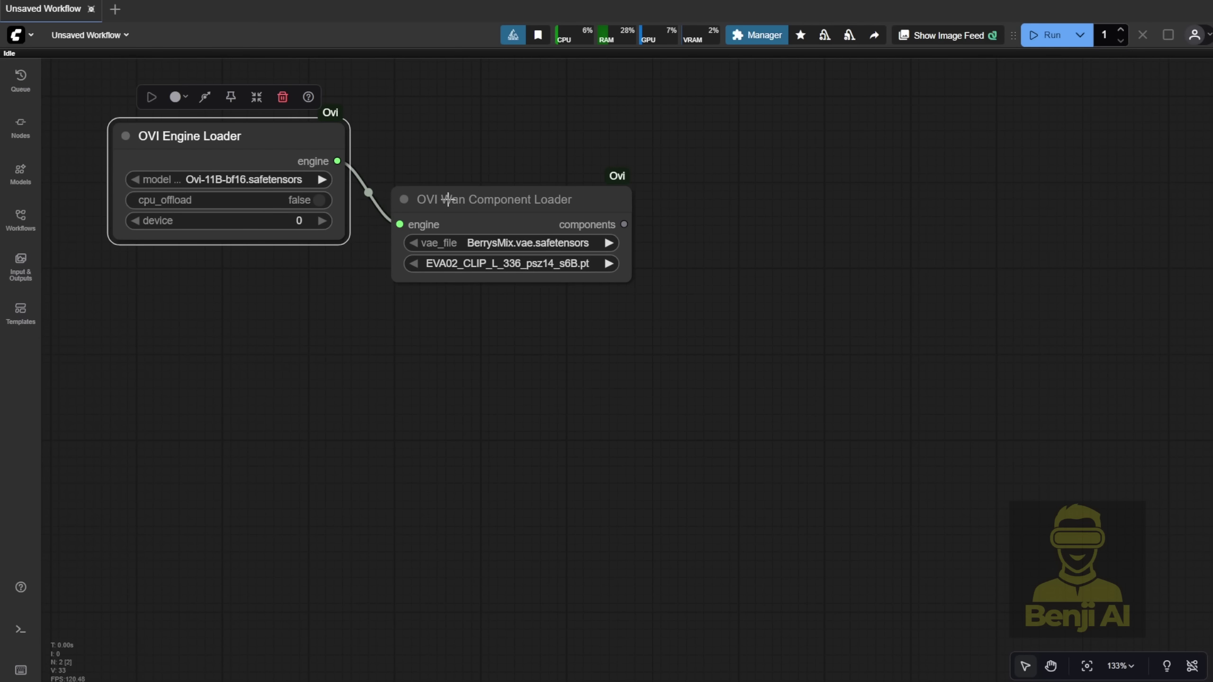
left_click_drag(450, 200, 572, 135)
left_click_drag(339, 235, 474, 236)
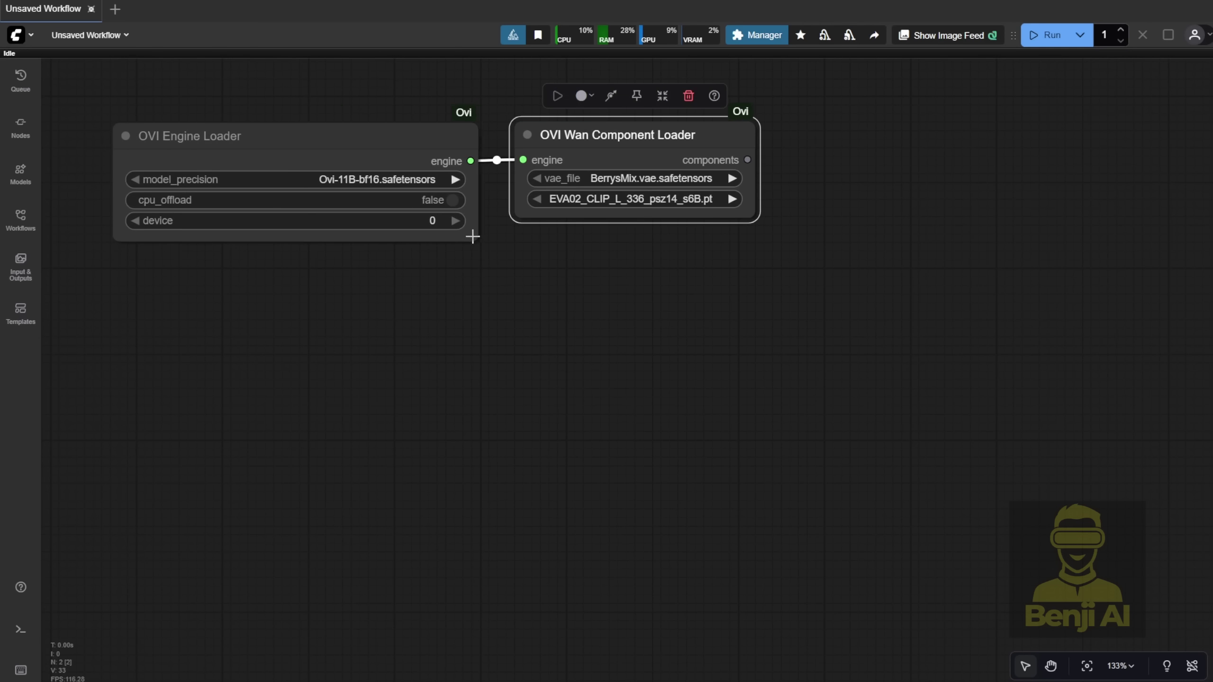
left_click(347, 174)
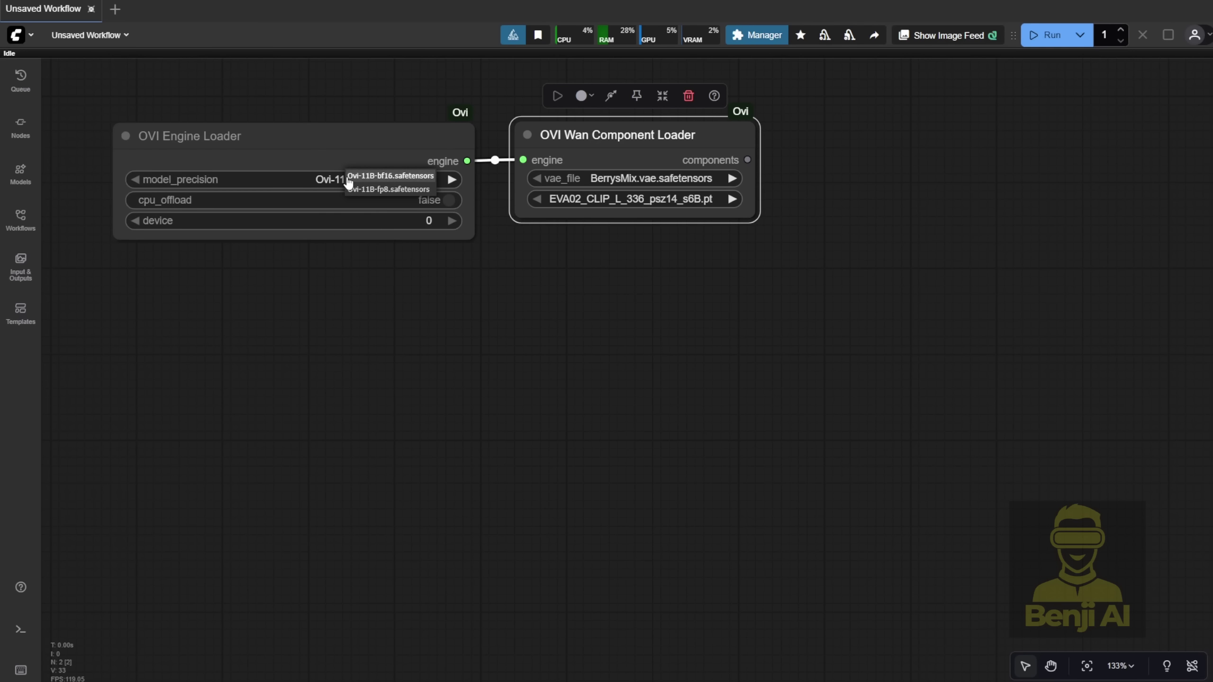
left_click(391, 175)
scroll(390, 175, "up", 3)
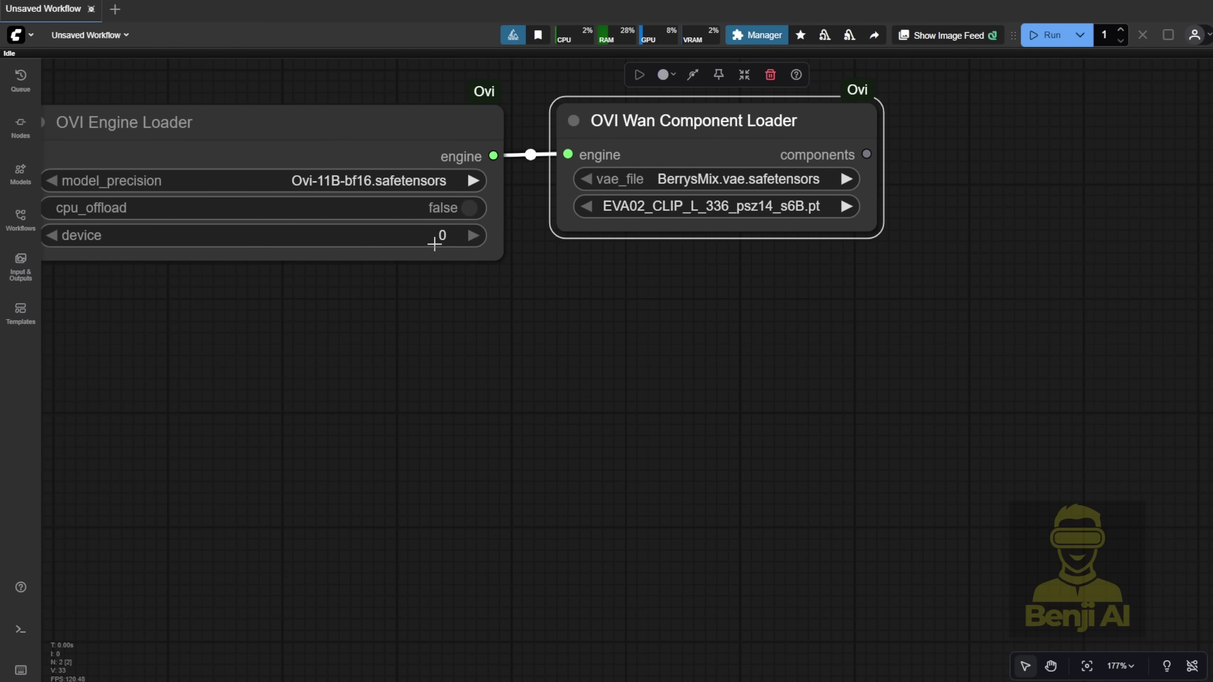
left_click(397, 234)
left_click(645, 172)
left_click_drag(869, 222, 980, 227)
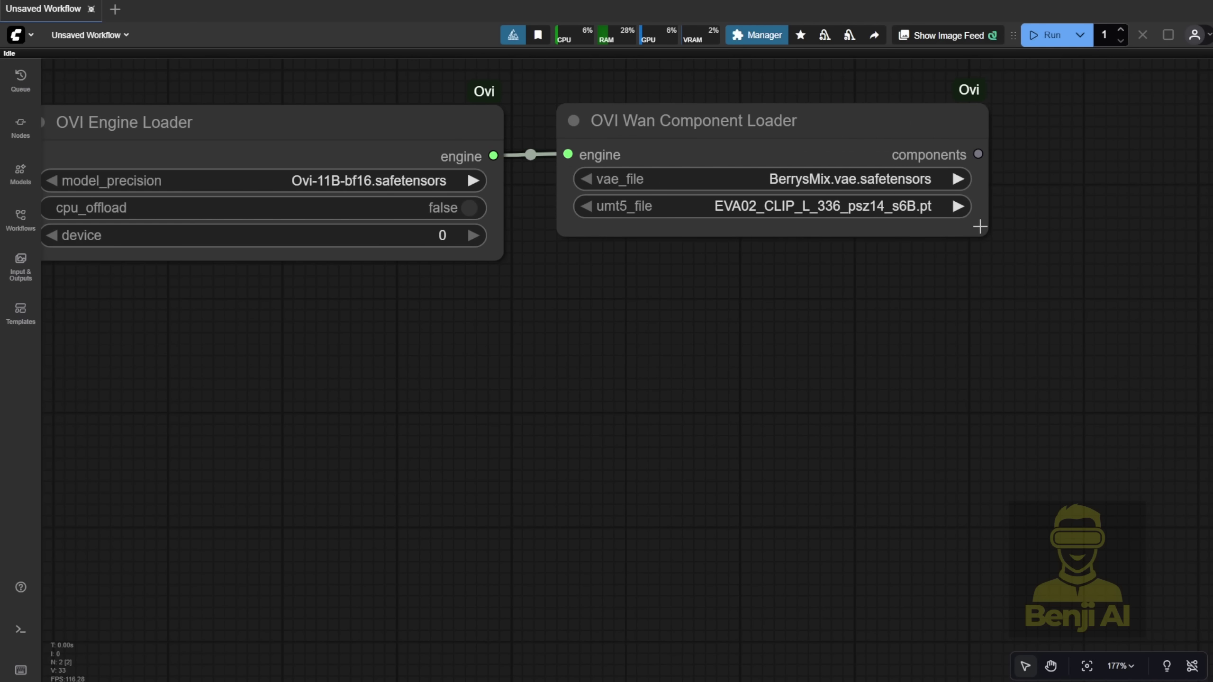
left_click_drag(824, 357, 622, 381)
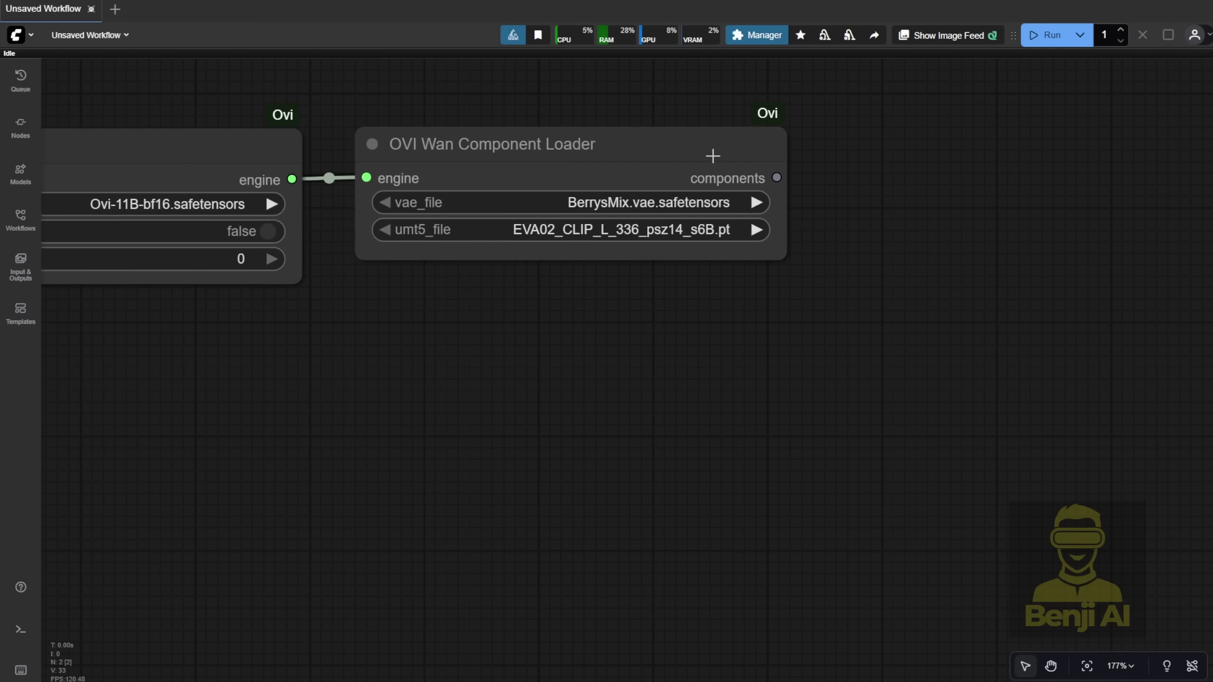
scroll(678, 202, "up", 4)
Choose wan2.2_vae.safetensors as vae_file and umt5_xxl_fp16.safetensors as umt5_file.
left_click(669, 205)
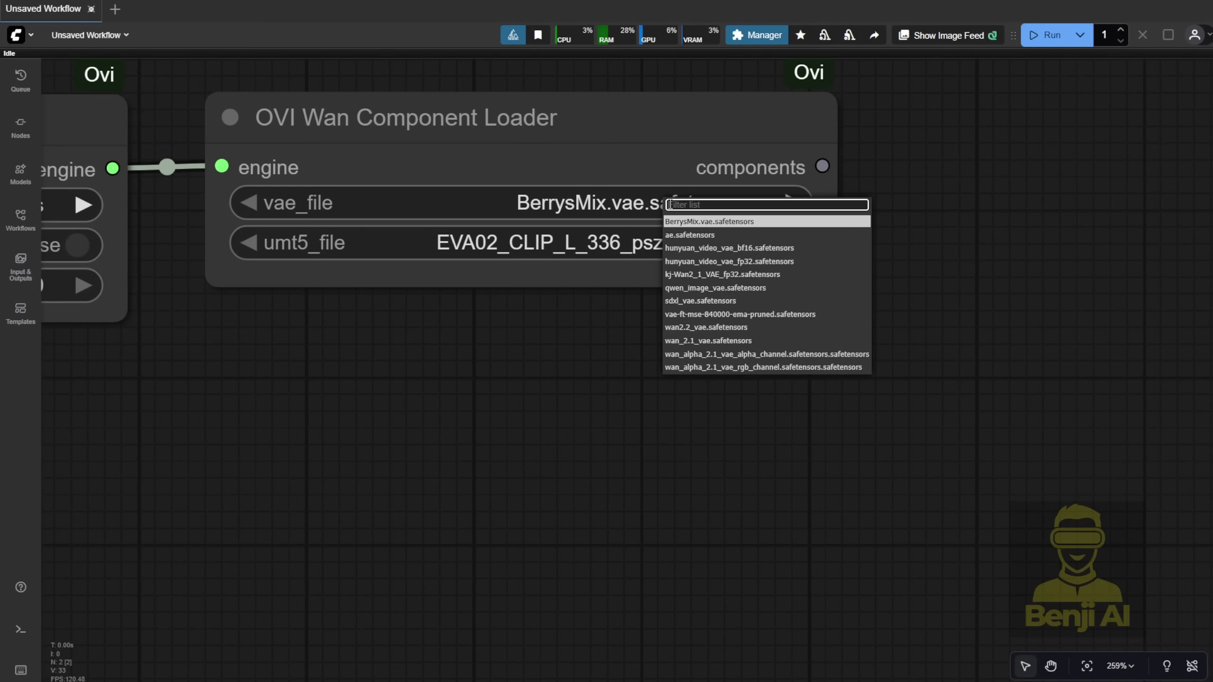
left_click(697, 328)
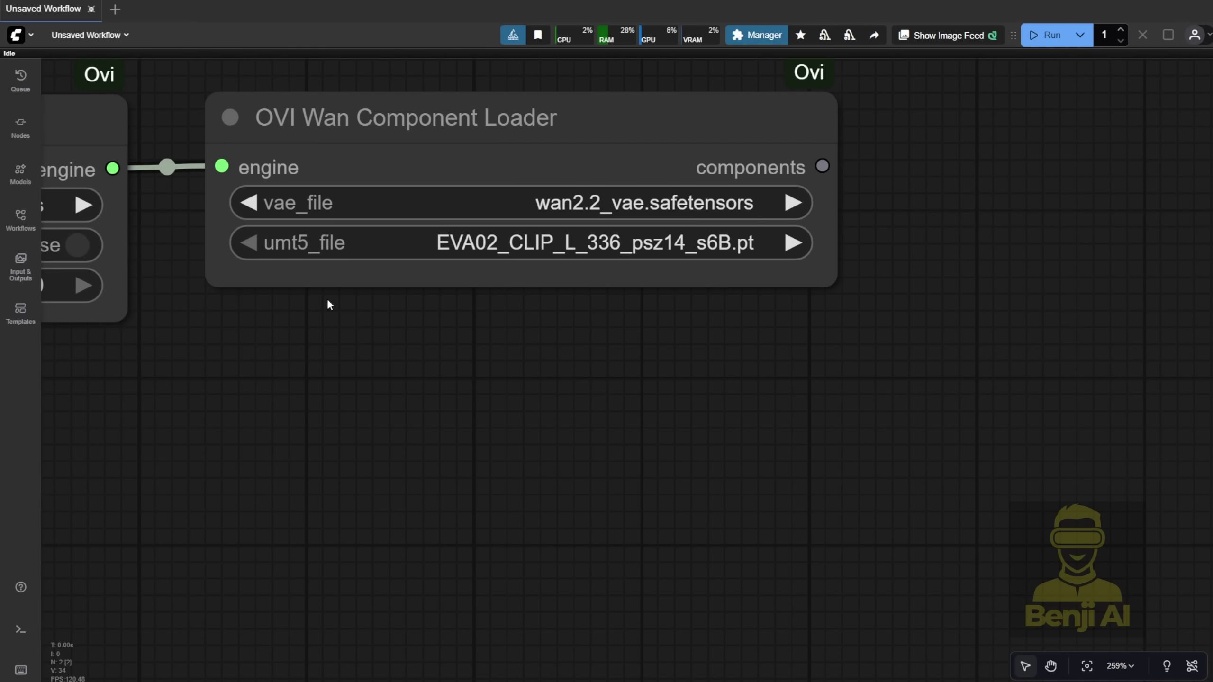
left_click(551, 241)
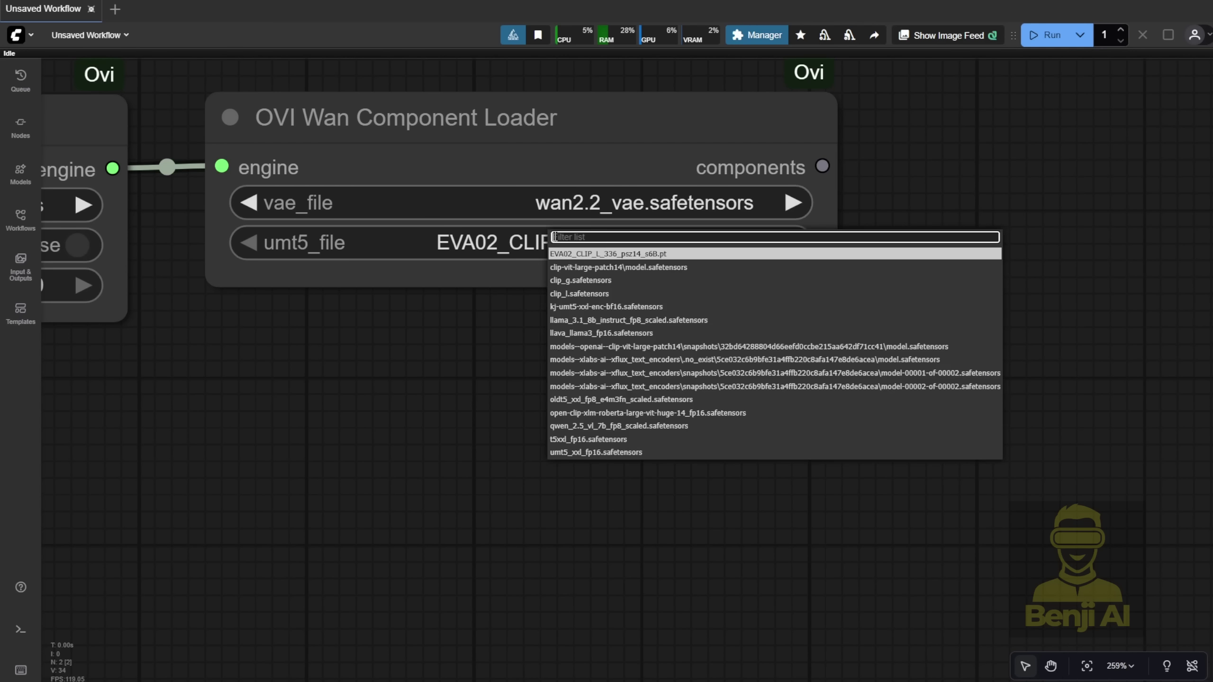
left_click(588, 452)
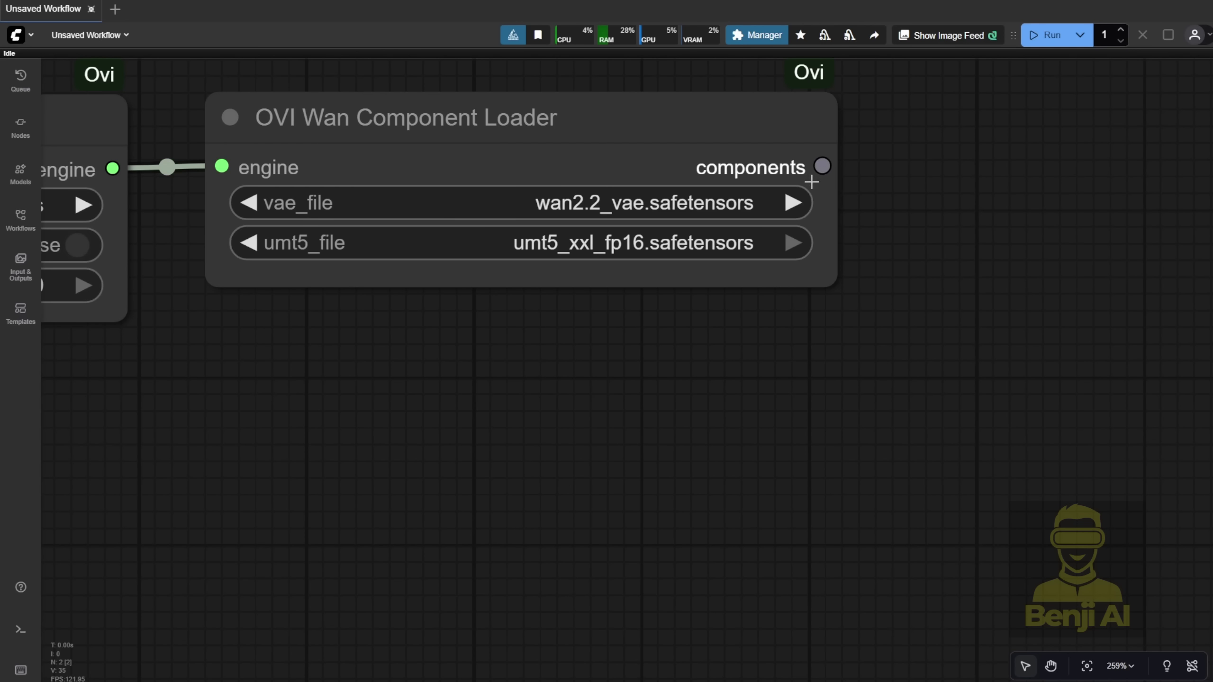
left_click_drag(822, 166, 593, 364)
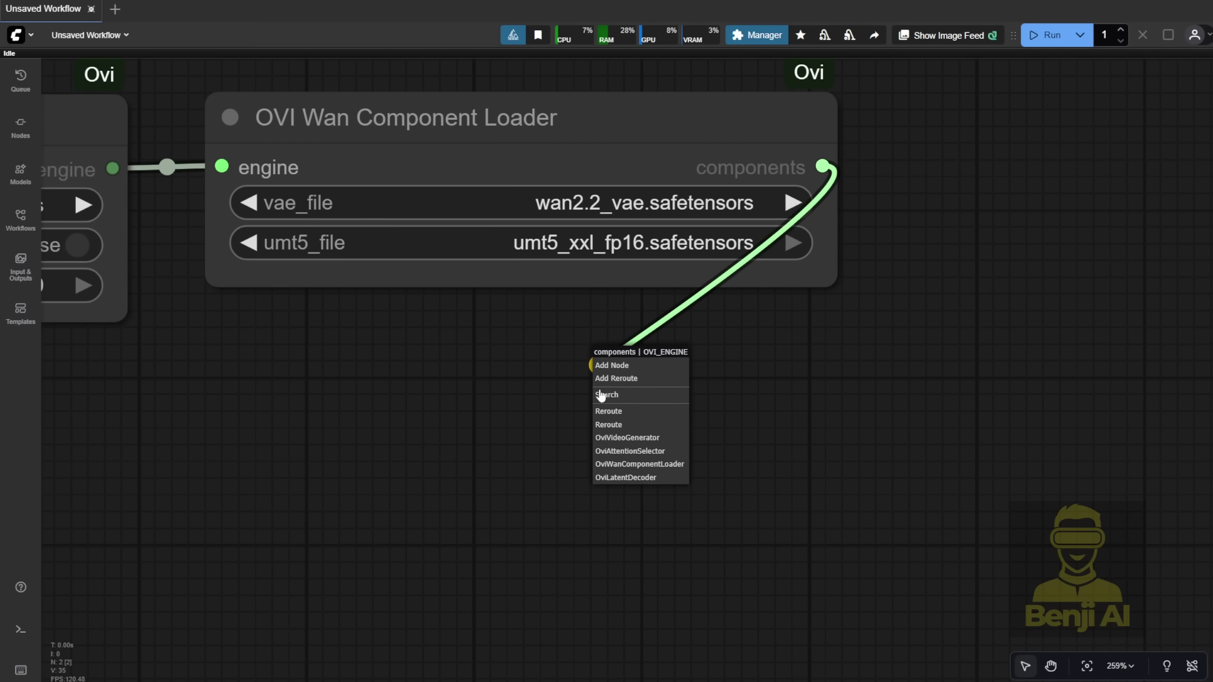
Add an OVI Attention Selector on the components output with attention_backend sage_attn.
left_click(671, 452)
left_click_drag(745, 332, 487, 348)
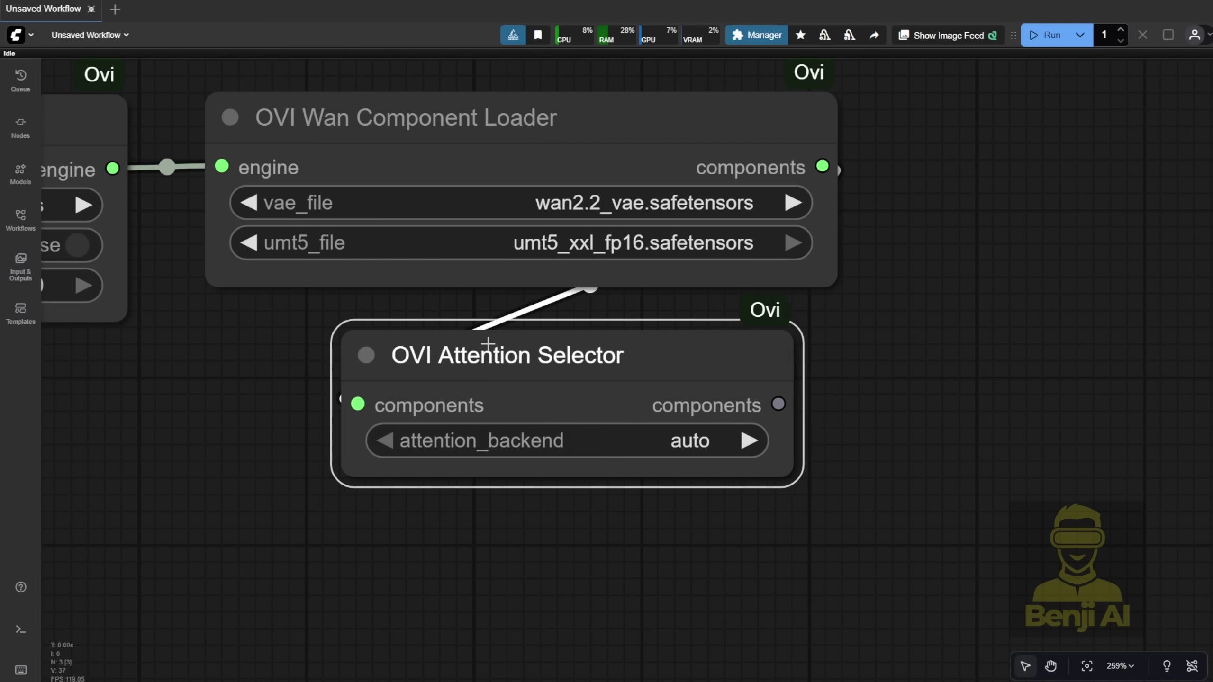
left_click(684, 441)
left_click(698, 460)
scroll(697, 460, "down", 3)
left_click_drag(640, 302, 578, 423)
Add an OVI Latent Decoder and an OVI Video Generator wired to its video_latents.
left_click(614, 539)
left_click_drag(695, 390, 1102, 298)
left_click_drag(998, 373, 743, 404)
left_click(764, 488)
left_click_drag(855, 397, 409, 412)
Wire audio_latents and components into the decoder, and Attention Selector components into the generator.
scroll(811, 430, "down", 2)
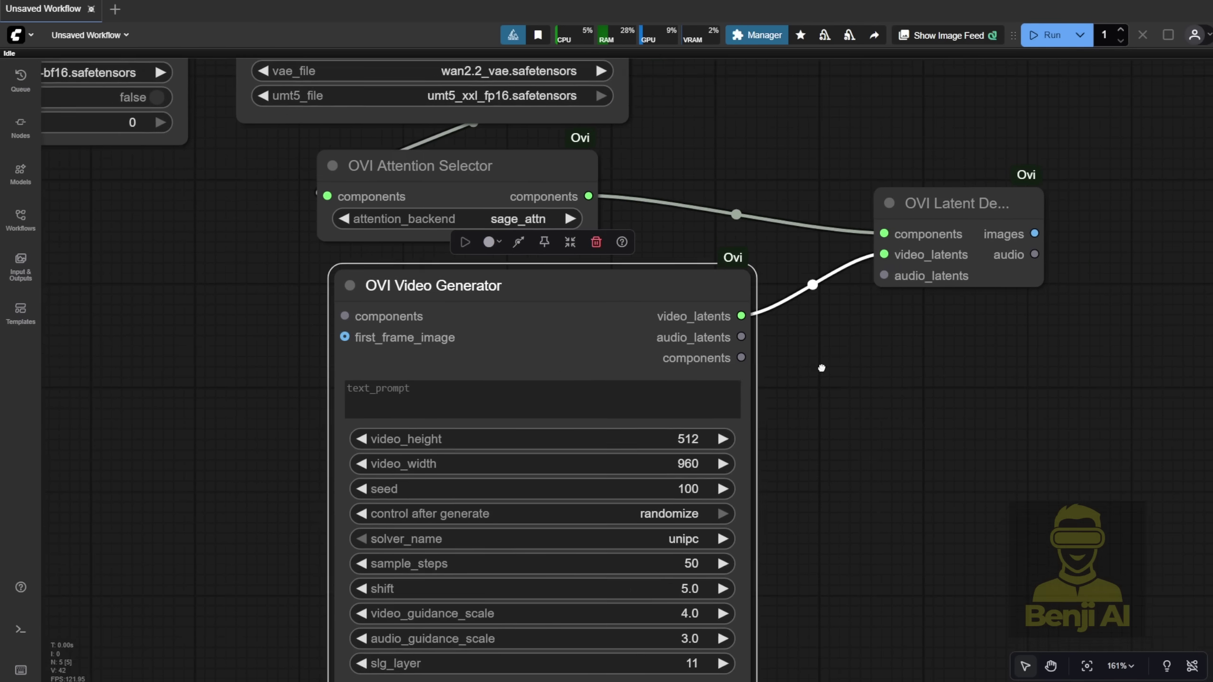
left_click_drag(1028, 262, 1065, 269)
left_click_drag(956, 196, 936, 303)
left_click_drag(730, 331, 853, 376)
left_click_drag(729, 351, 853, 334)
left_click_drag(577, 190, 332, 309)
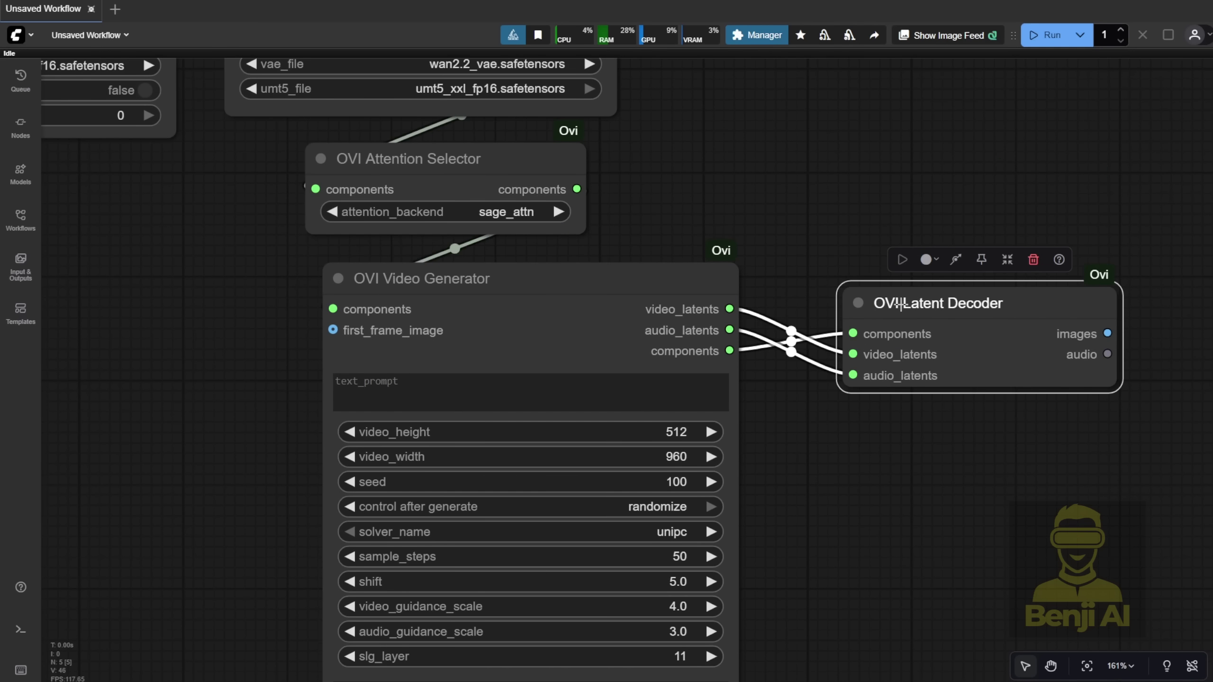
scroll(771, 213, "down", 3)
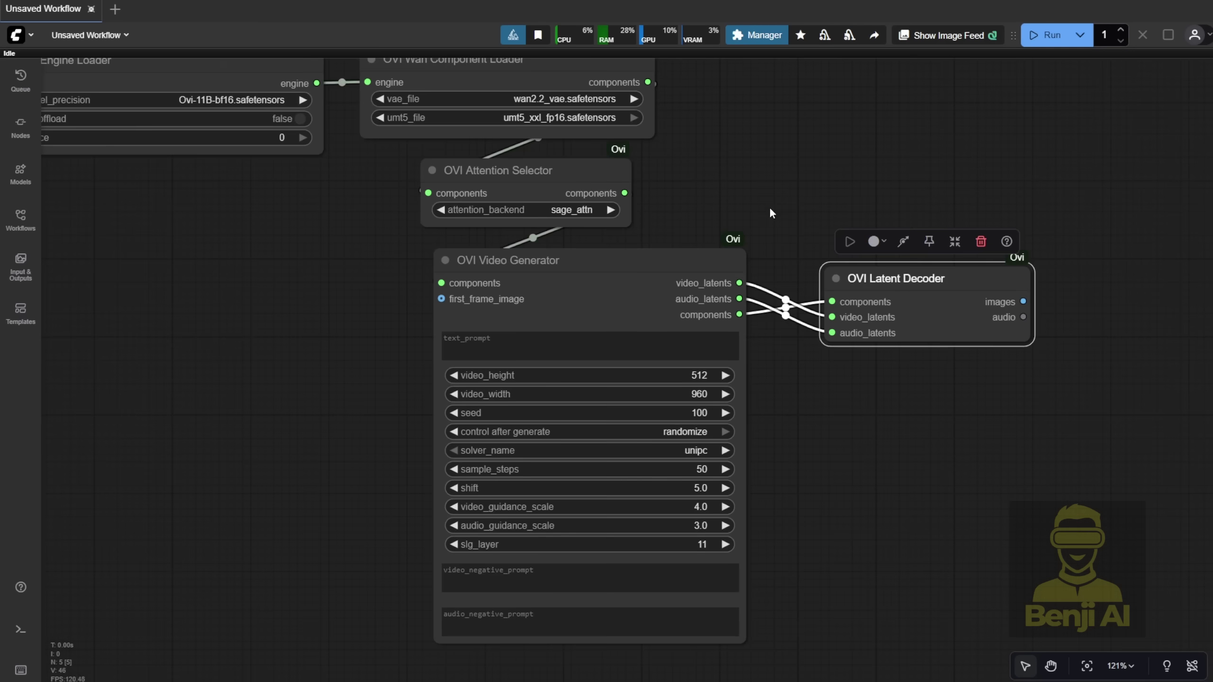
left_click_drag(441, 298, 530, 277)
Add an enlarged Load Image node for the first frame, keeping video_height at 512.
left_click(550, 377)
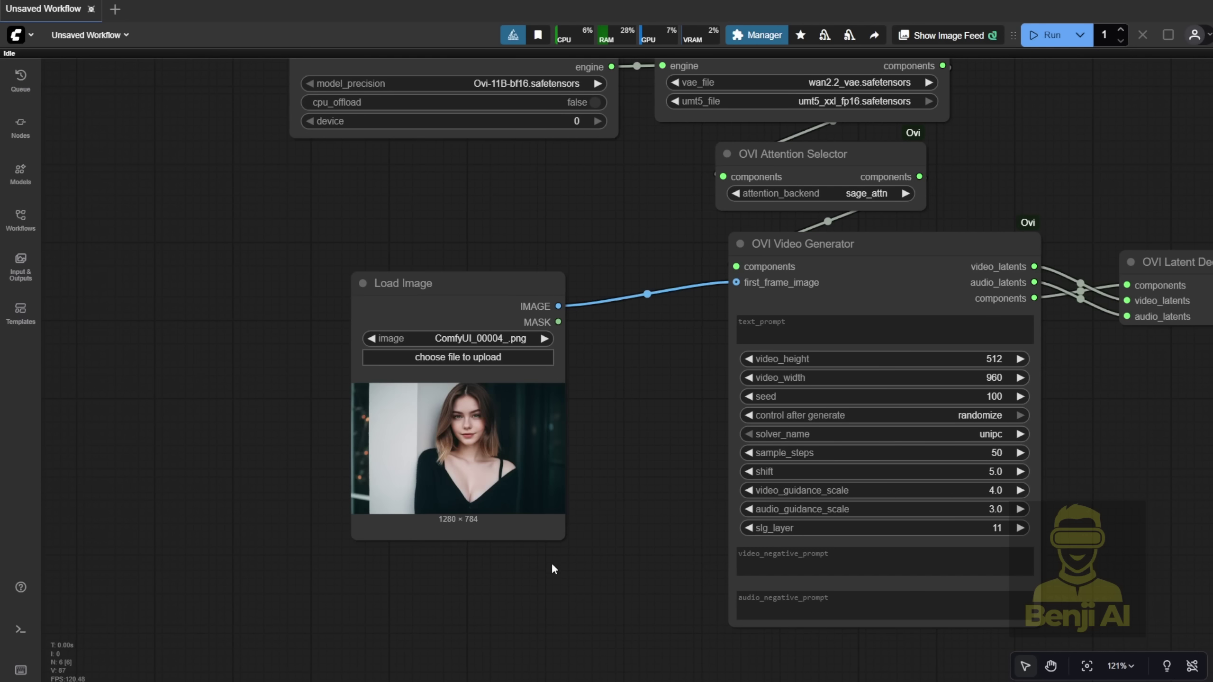
left_click_drag(564, 537, 669, 584)
left_click_drag(1184, 410, 919, 441)
left_click(724, 390)
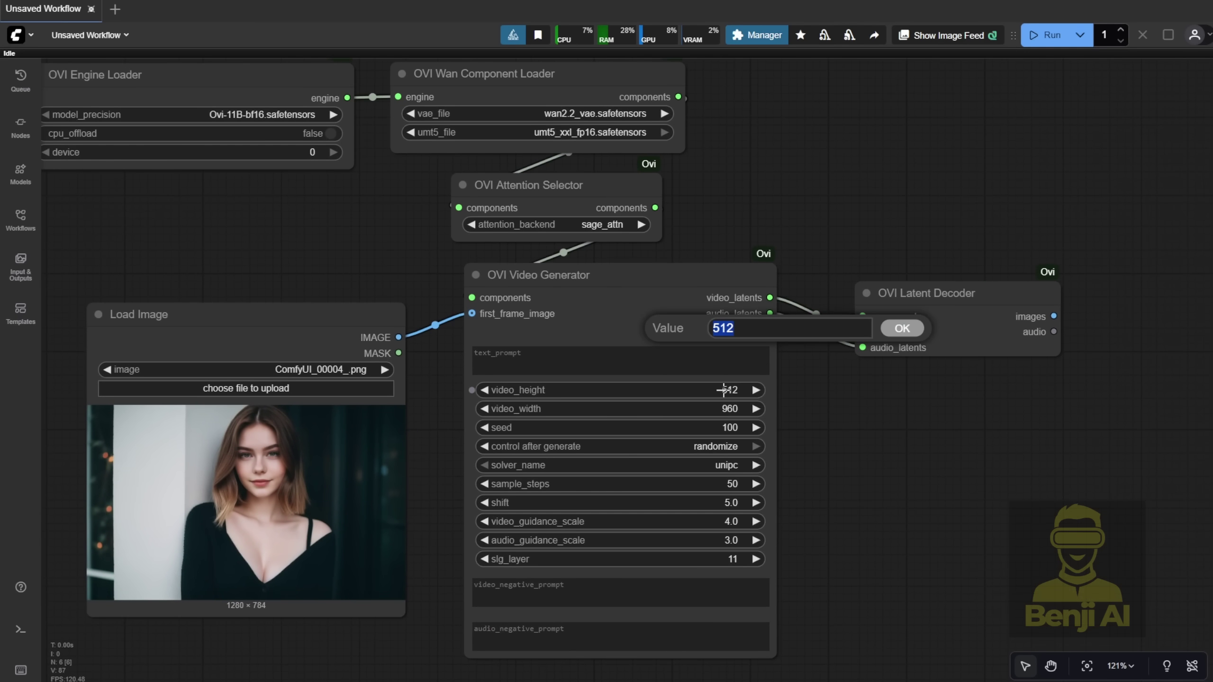
left_click(902, 328)
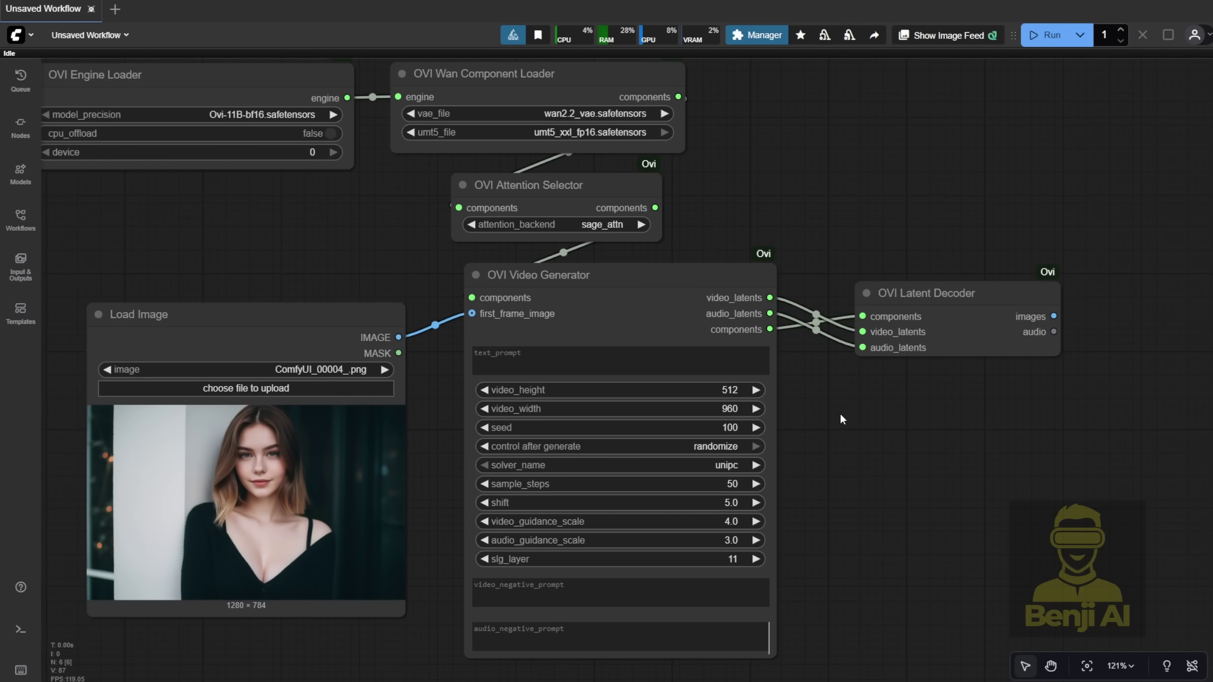
left_click_drag(240, 301, 404, 203)
left_click(519, 118)
Fit the workflow into view and read the README's Quick Start Generate step.
scroll(520, 118, "down", 4)
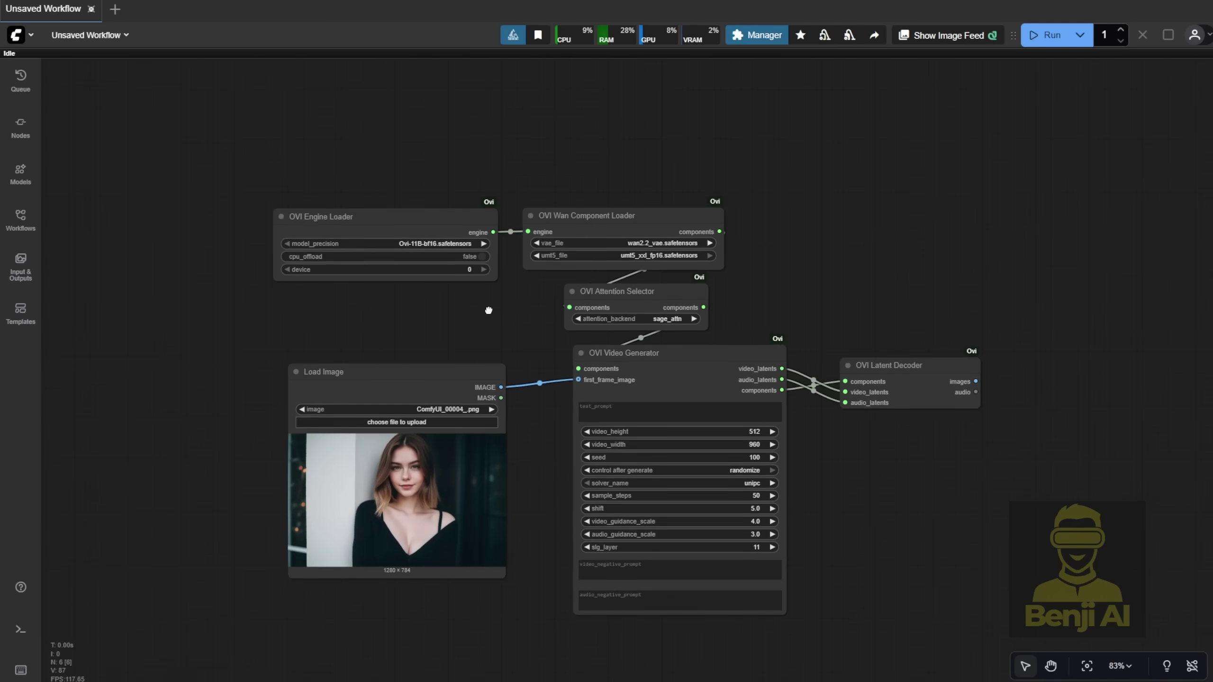
left_click_drag(483, 301, 434, 240)
scroll(434, 246, "up", 3)
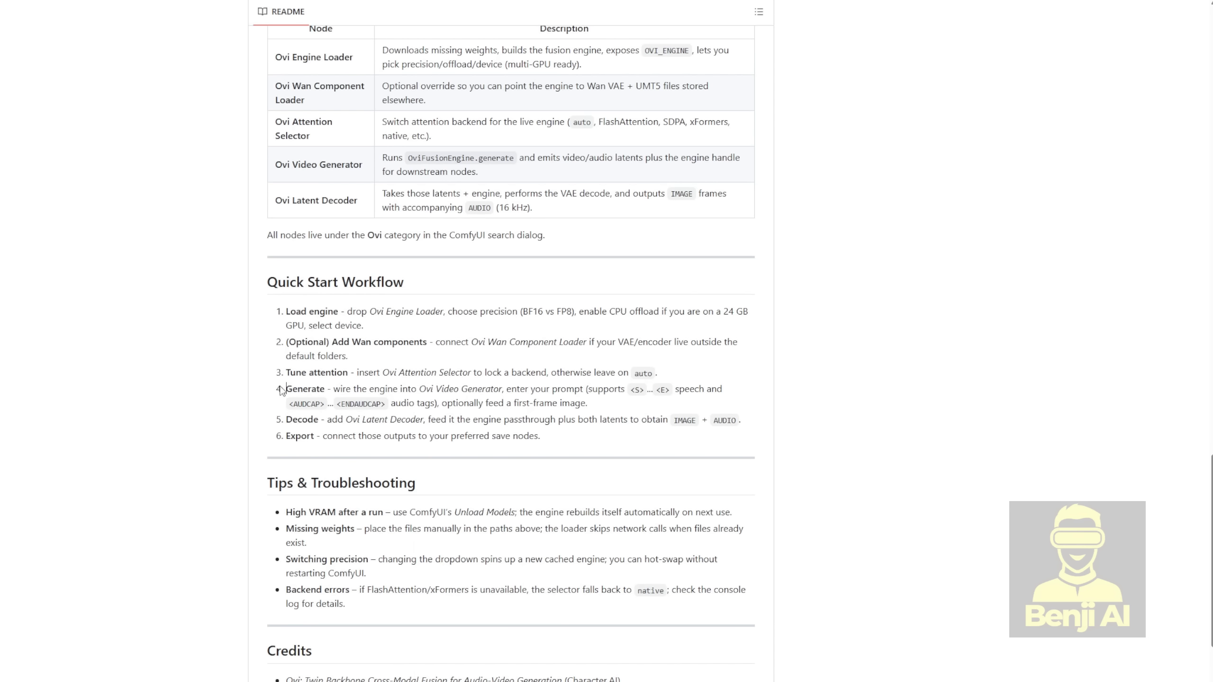
left_click_drag(282, 389, 689, 385)
left_click(446, 392)
left_click(545, 390)
Note the README's <S>…<E> and <AUDCAP>…<ENDAUDCAP> tags and connect the portrait to first_frame_image.
left_click(630, 389)
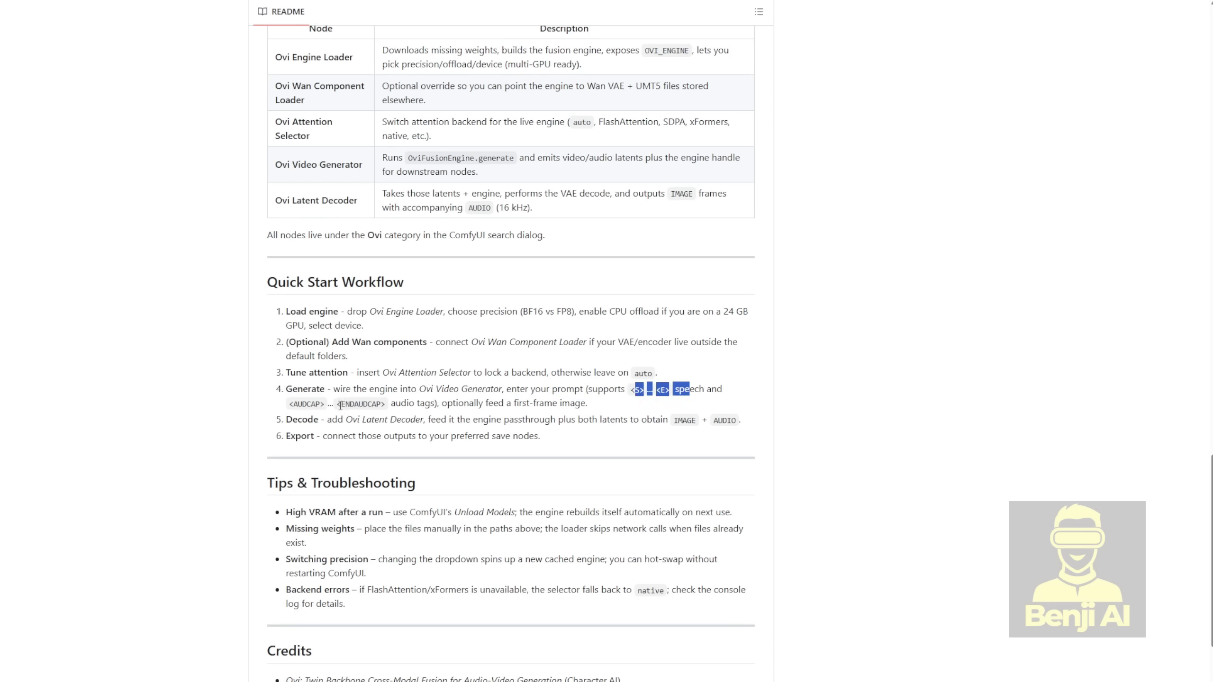
left_click_drag(289, 406, 387, 405)
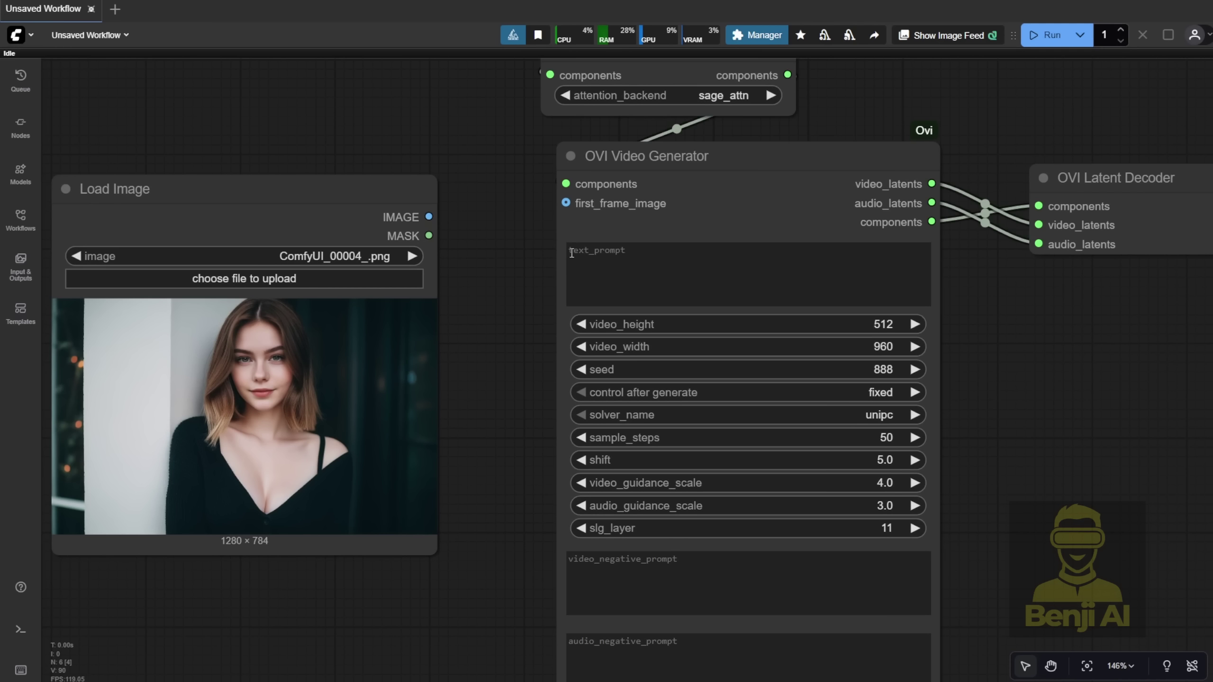
left_click_drag(428, 216, 566, 203)
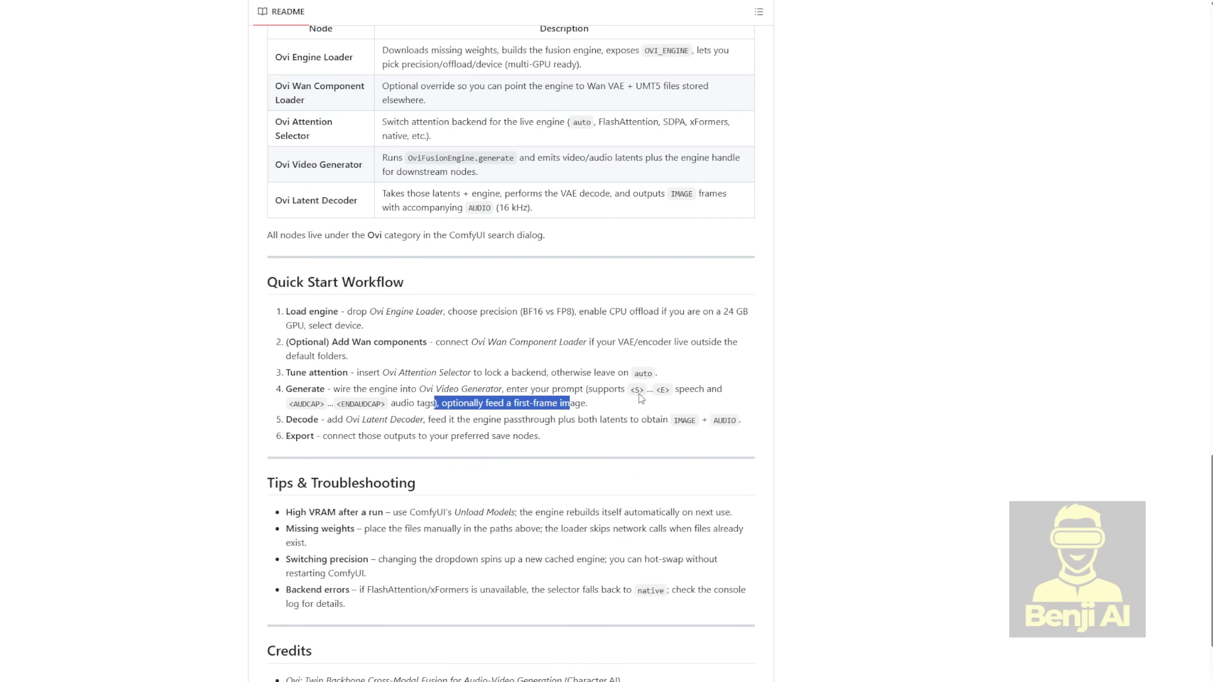
left_click(640, 399)
scroll(639, 382, "up", 3)
scroll(641, 335, "down", 5)
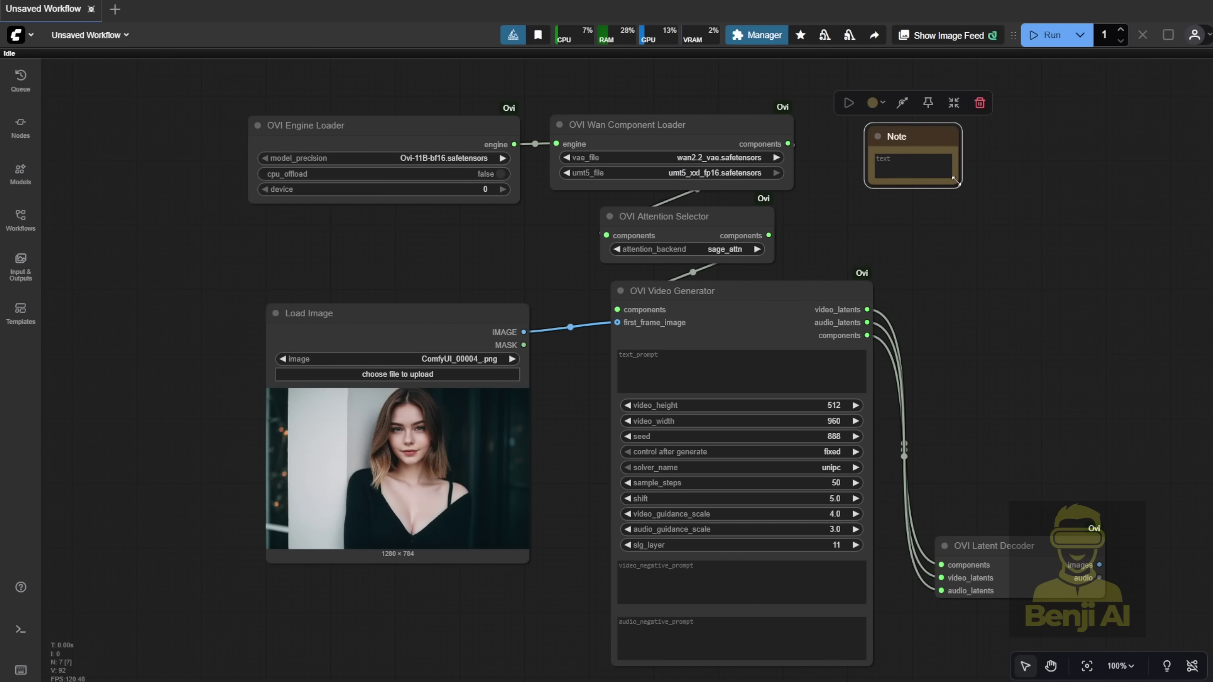
Paste the copied Generate-step note and place it beside the Ovi Video Generator.
type("Generate - wire the engine into Ovi Video Generator, enter your prompt (supports <S>...<E> speech and <AUDCAP>...<ENDAUDCAP> audio tags), optionally feed a first-frame image.")
scroll(839, 194, "up", 3)
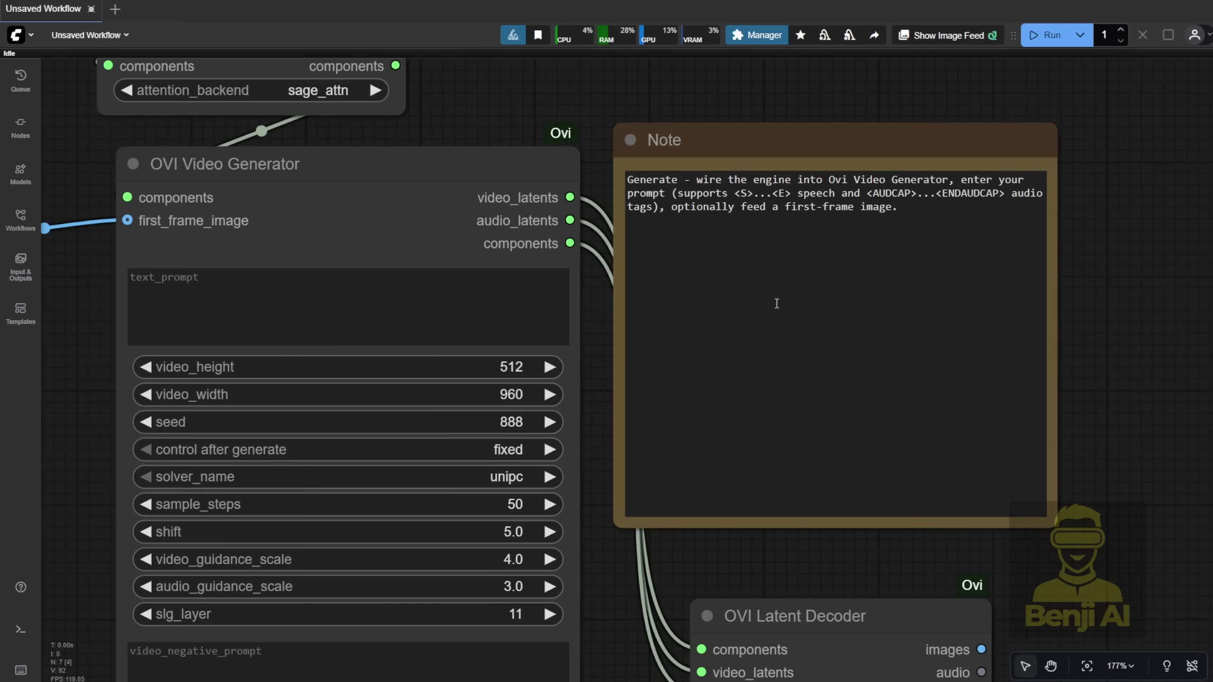
left_click_drag(839, 194, 839, 212)
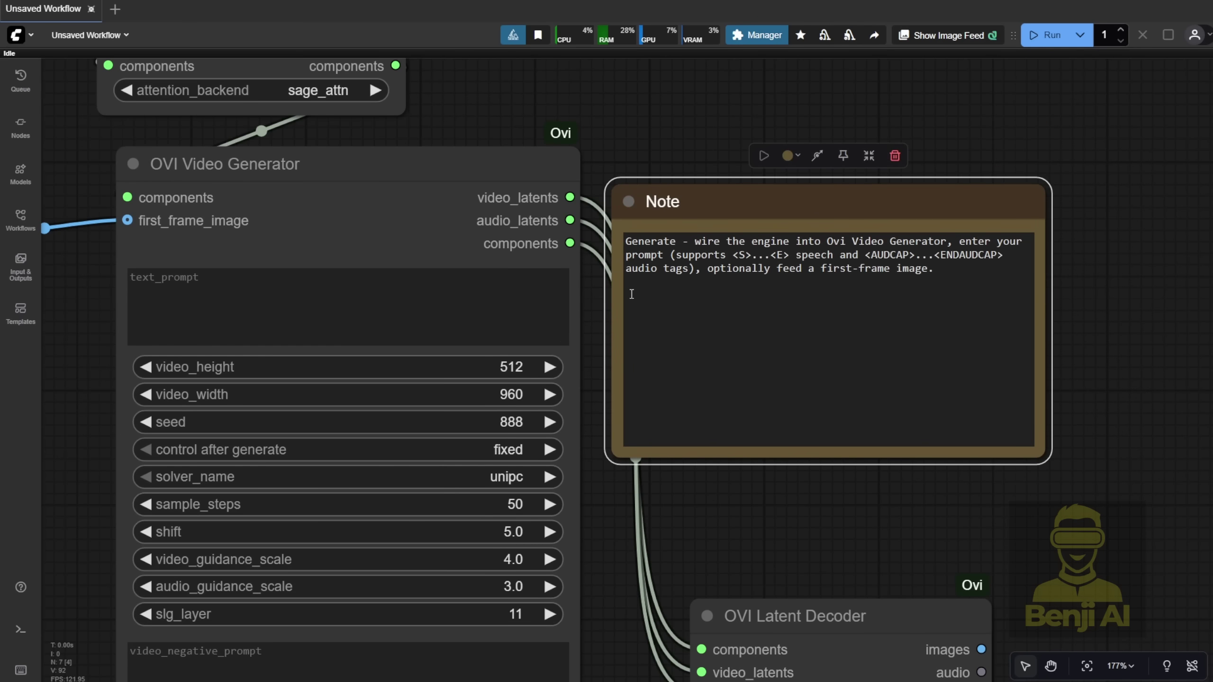
left_click(636, 138)
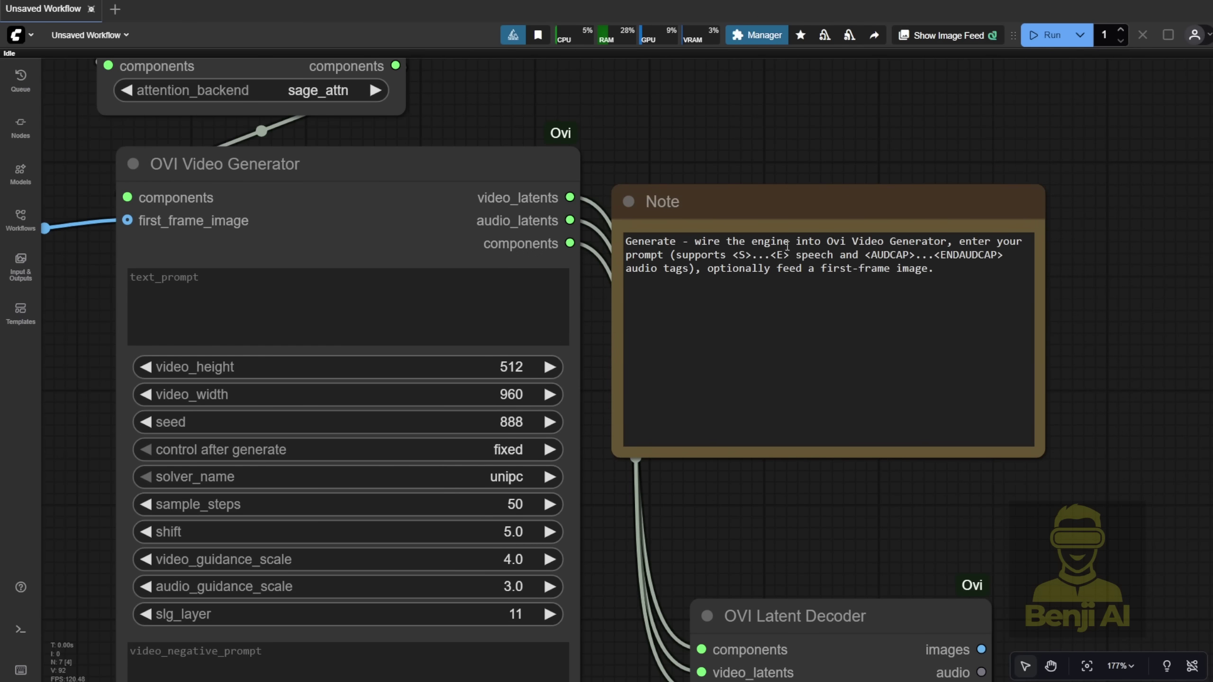
Paste the note's <S>...<E> tags into the text prompt and replace the dots with the spoken greeting.
left_click_drag(734, 256, 790, 252)
key("ctrl+c")
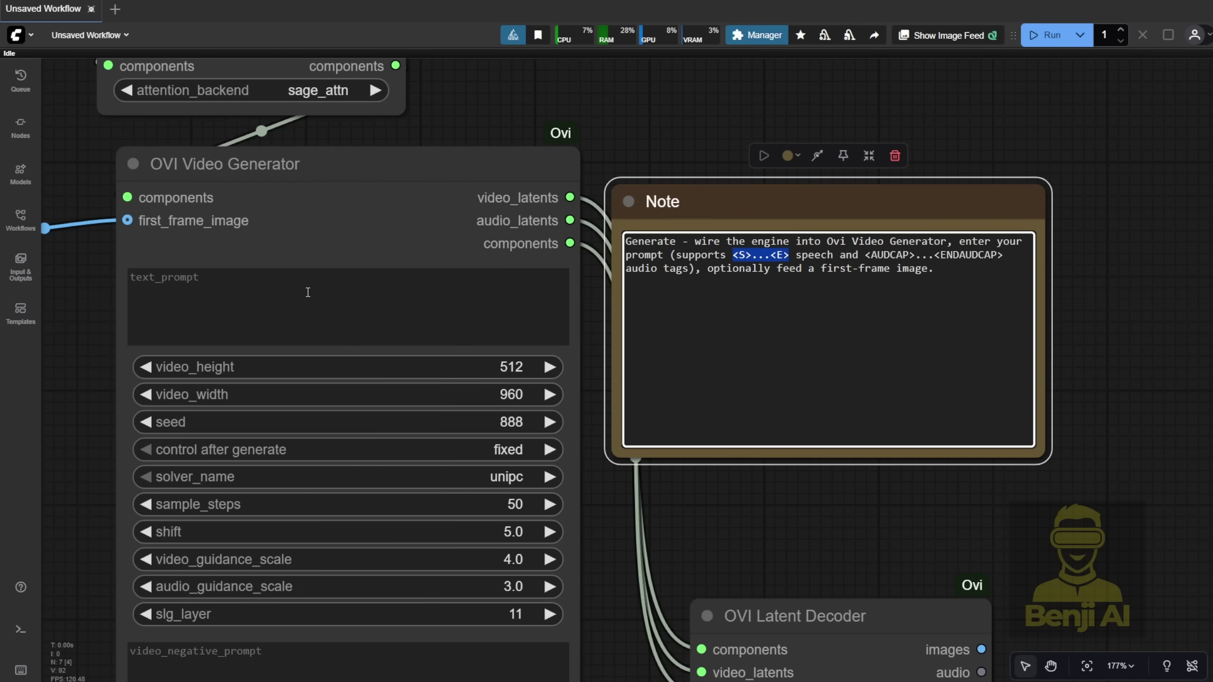
left_click(293, 299)
key("ctrl+v")
left_click_drag(170, 280, 148, 283)
type("Hey! This is Benji AI Playgroyu")
type("t's try out some new AI here!")
left_click_drag(72, 335, 554, 340)
left_click(733, 299)
Finish the scene description with 'with expression.' and drag links from the decoder's images and audio outputs.
type("Th")
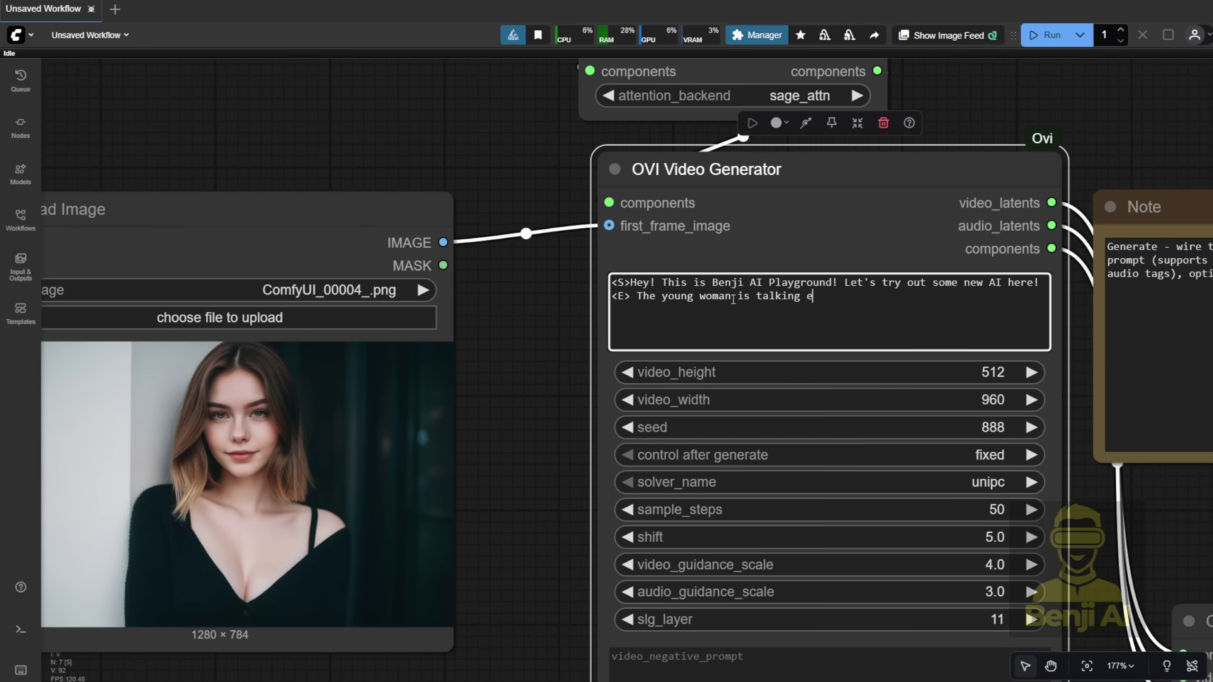
type(" with expression.")
scroll(733, 299, "down", 3)
left_click_drag(1147, 597, 462, 374)
left_click_drag(597, 390, 735, 383)
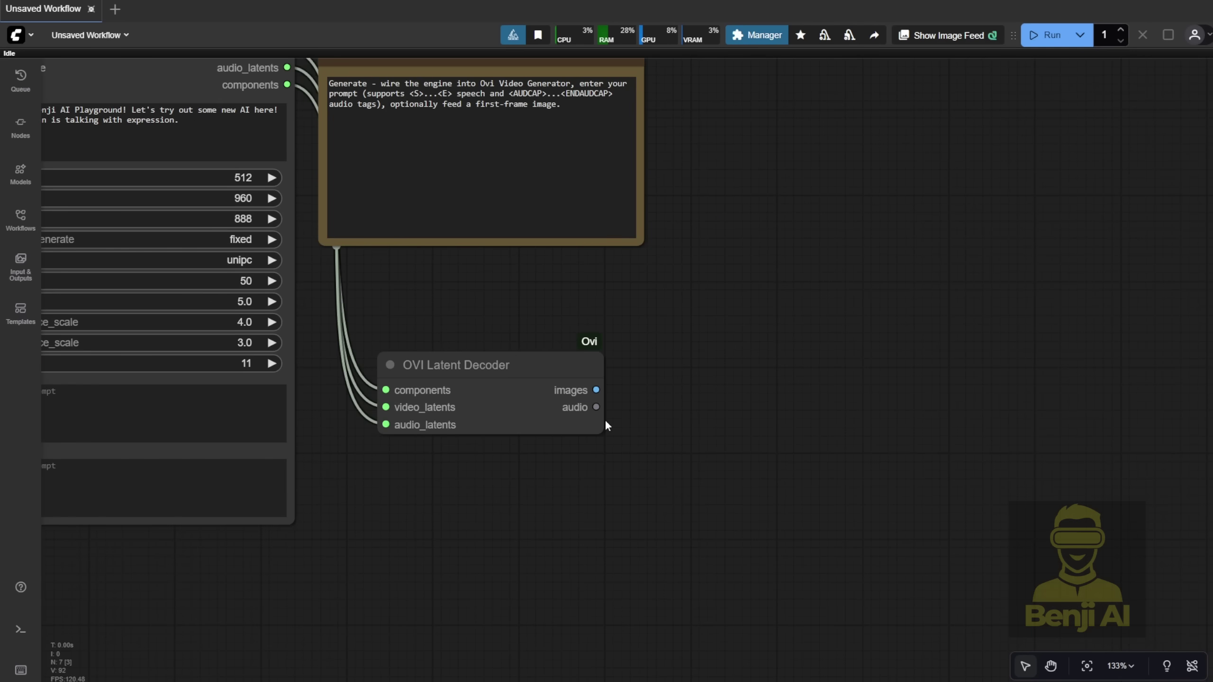
left_click_drag(596, 407, 703, 401)
Add a Video Combine node from a 'video' search and connect the decoder's audio to it.
double_click(733, 296)
type("video")
key("Return")
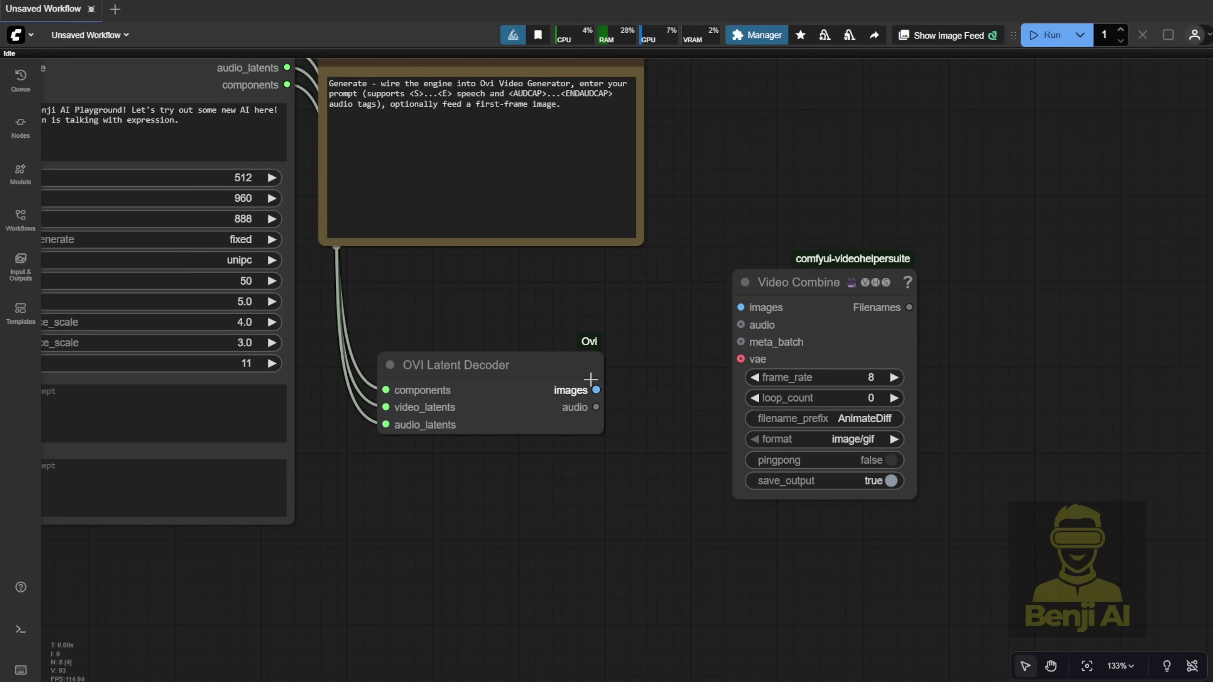
left_click_drag(763, 326, 596, 407)
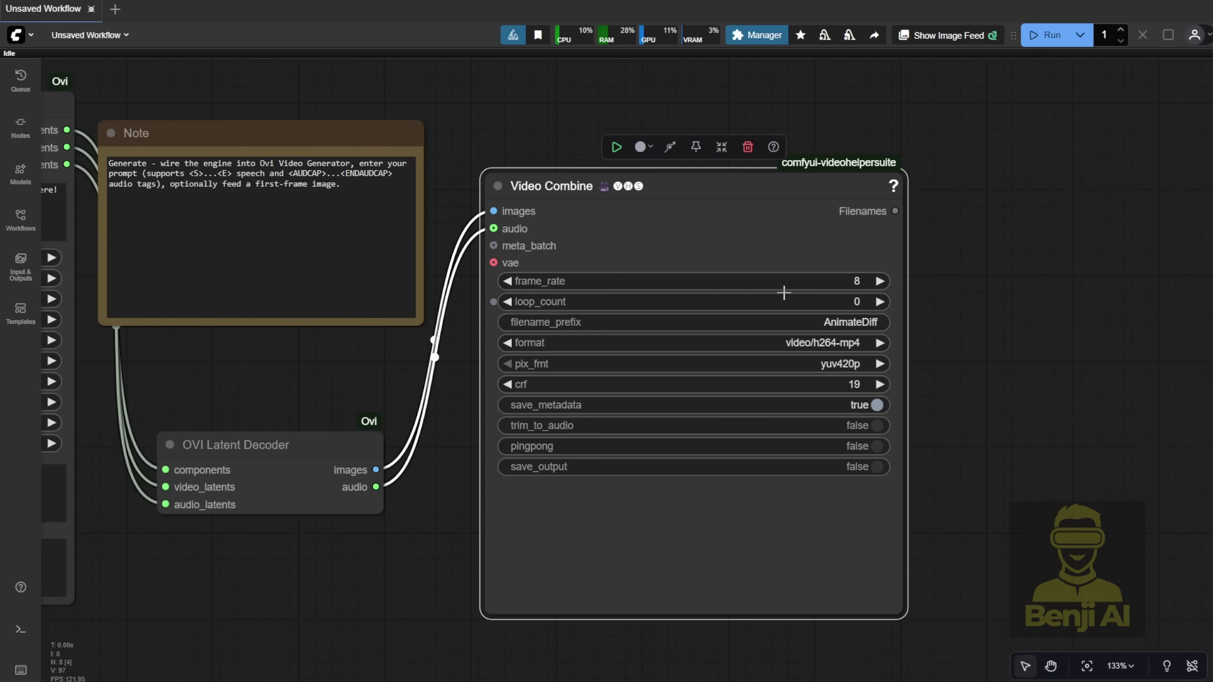
Set Video Combine's frame rate to 24, matching the model's five-second 24 fps spec.
scroll(826, 279, "up", 4)
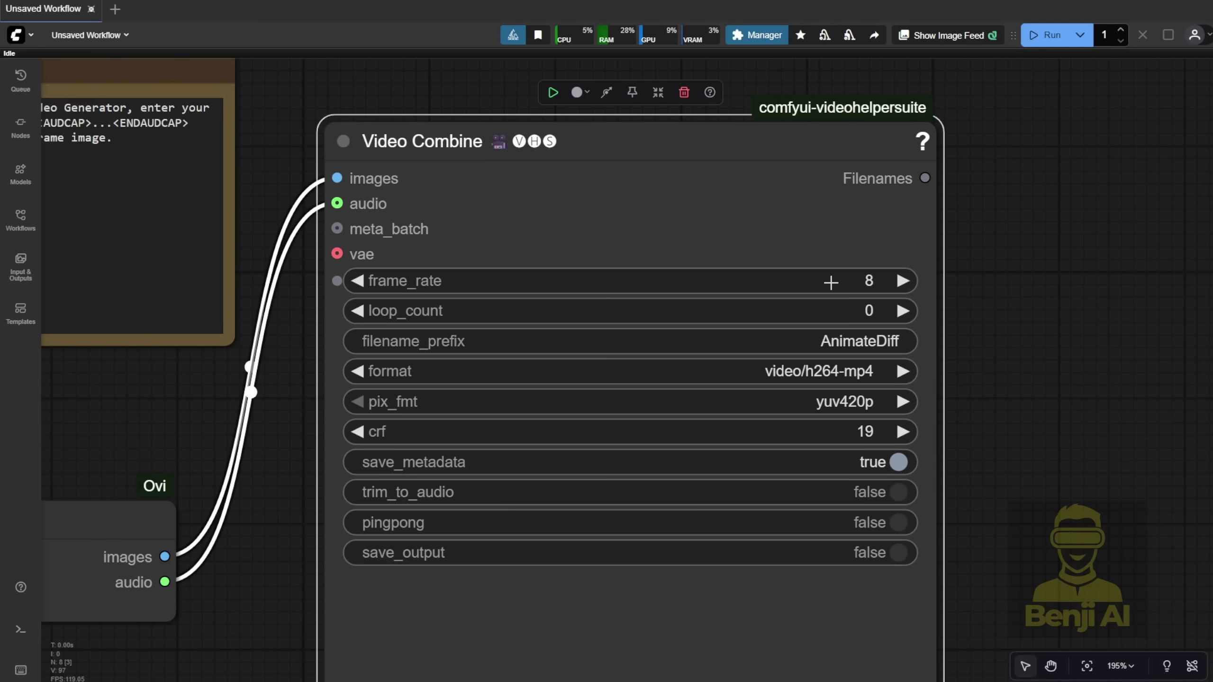
left_click(832, 283)
key("Return")
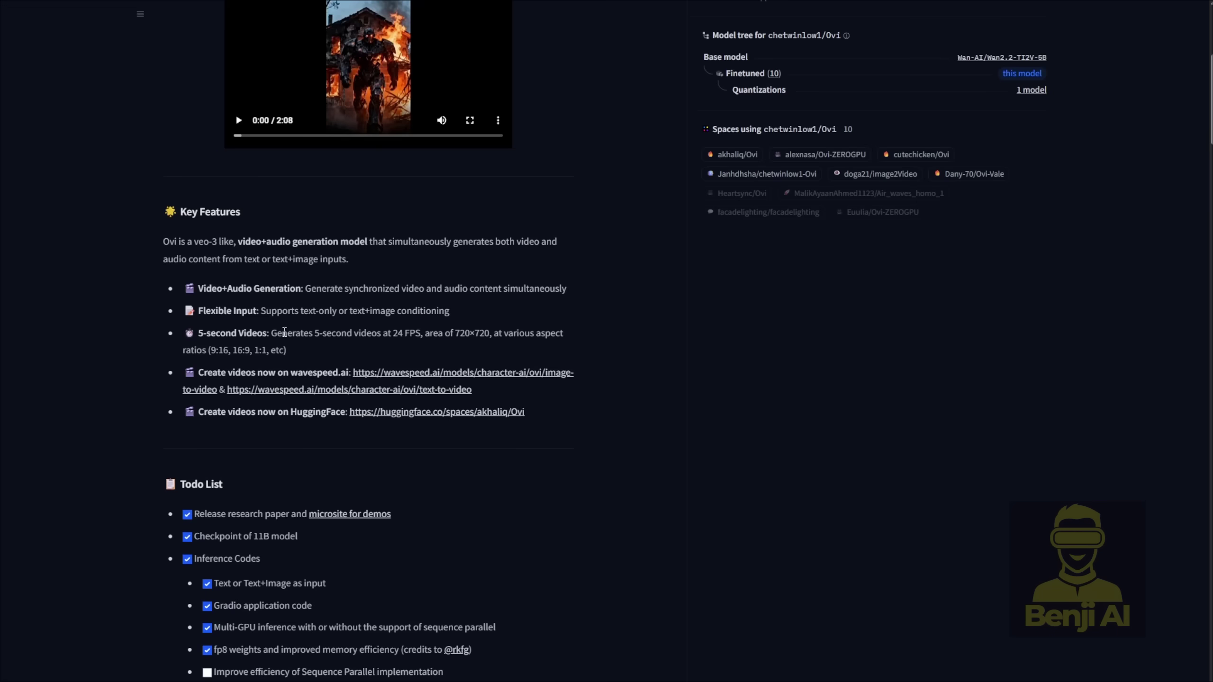
left_click_drag(254, 322, 470, 327)
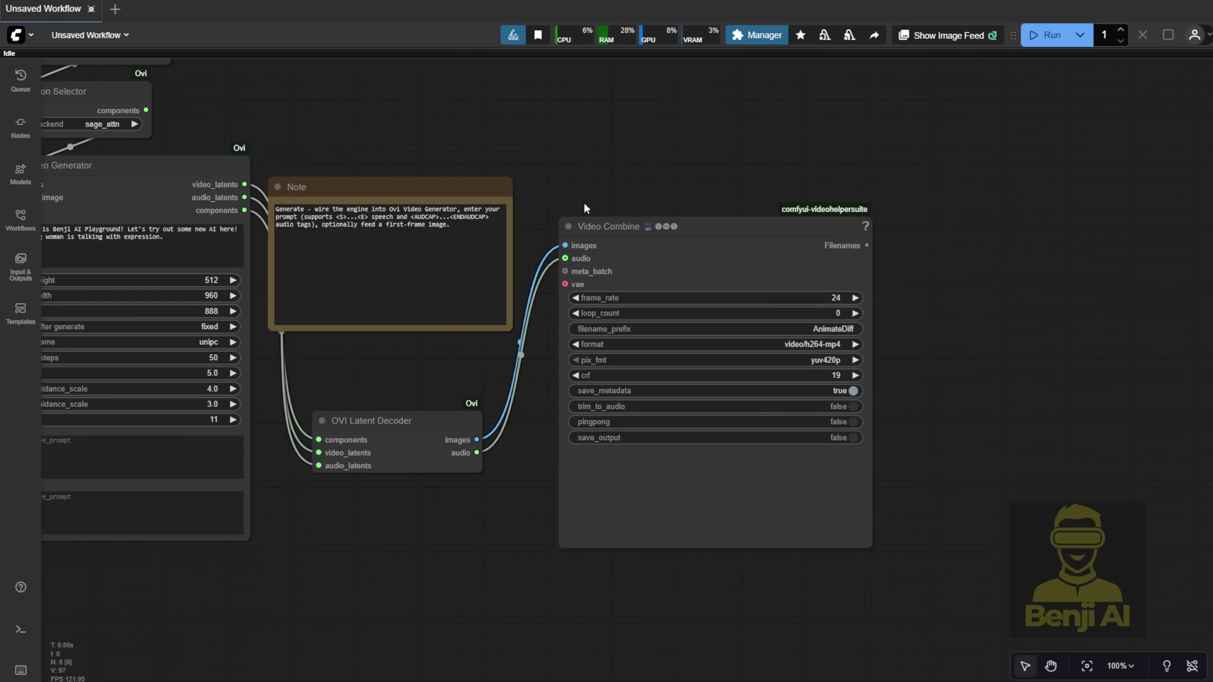
scroll(781, 247, "down", 4)
mouse_move(664, 223)
left_mouse_down()
mouse_move(653, 167)
mouse_move(651, 231)
left_mouse_up()
Select Video Combine and pan to the finished talking video of the woman.
left_click(651, 231)
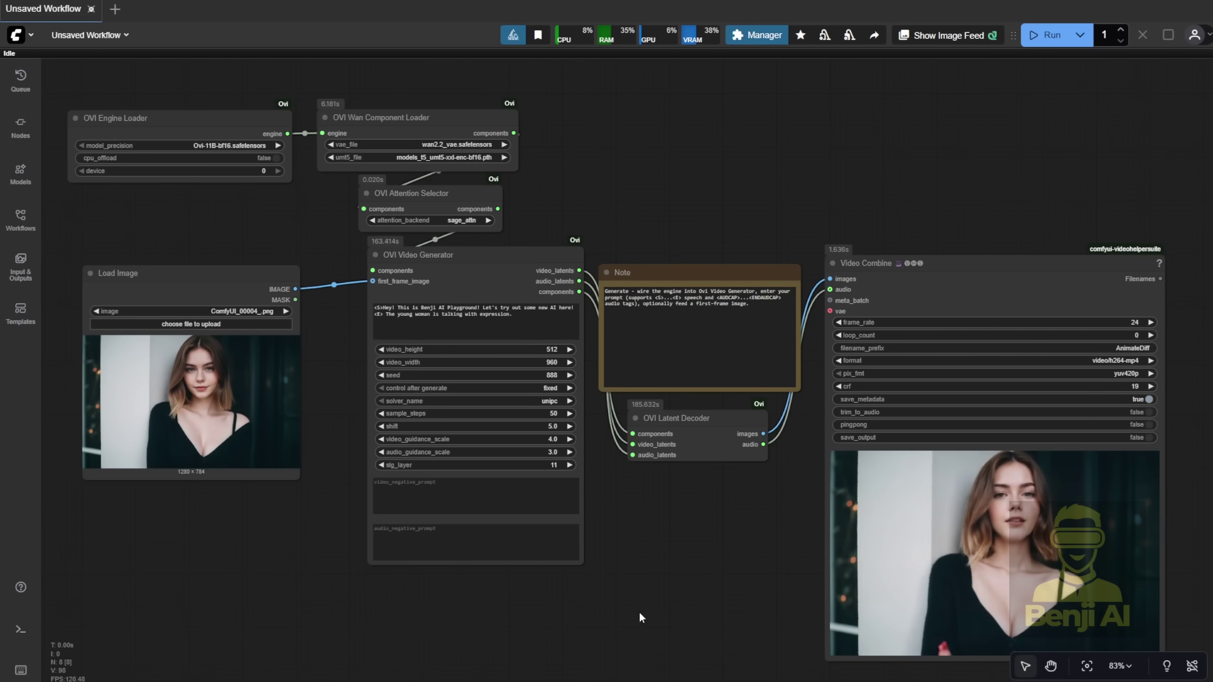
left_click_drag(728, 601, 544, 515)
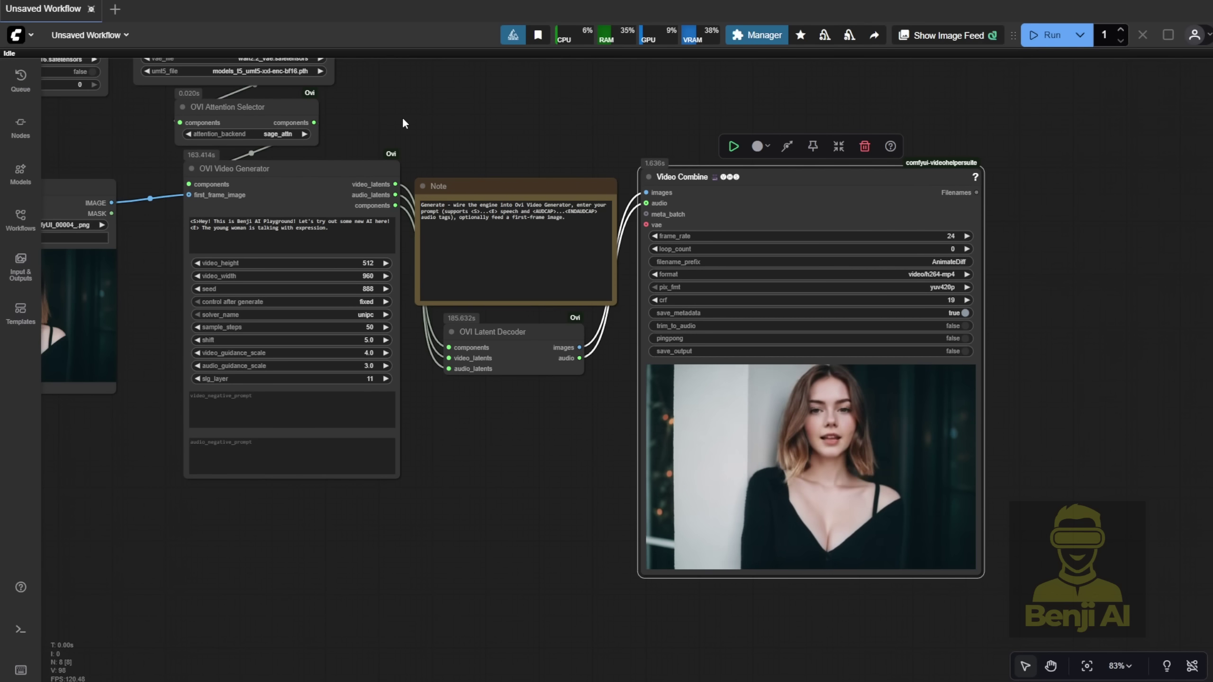
Scroll the Wan2.2-I2V-A14B file list and highlight models_t5_umt5-xxl-enc-bf16.pth.
scroll(402, 117, "up", 5)
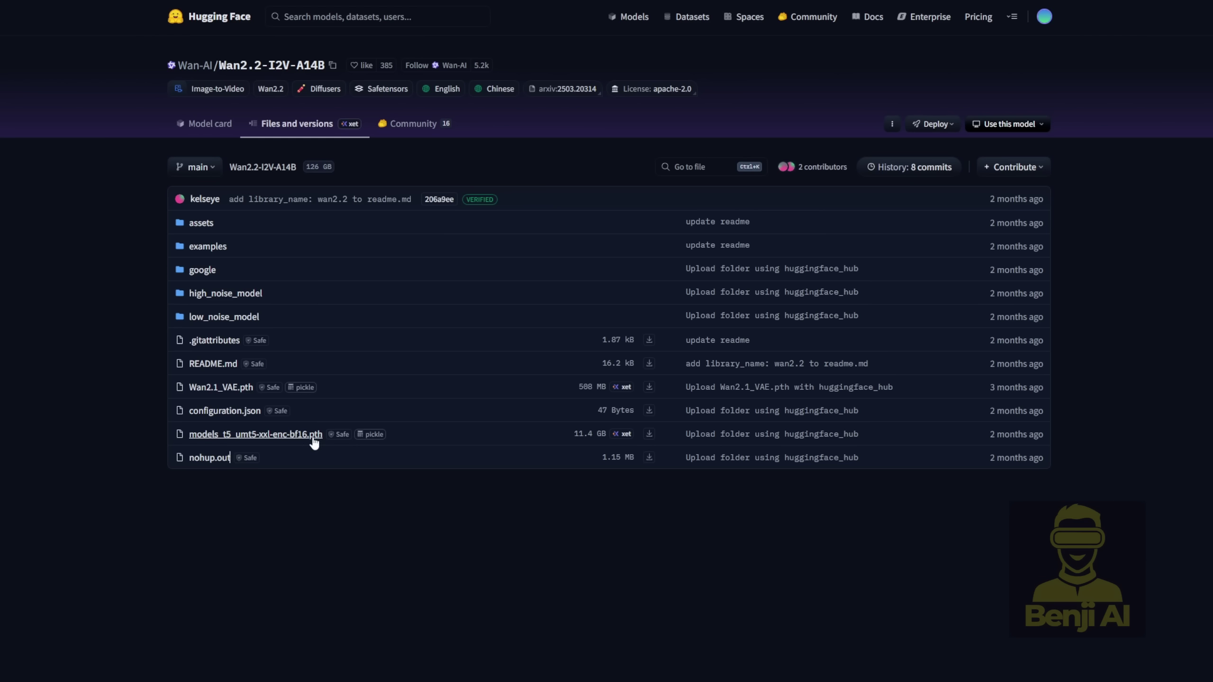
left_click_drag(323, 436, 206, 436)
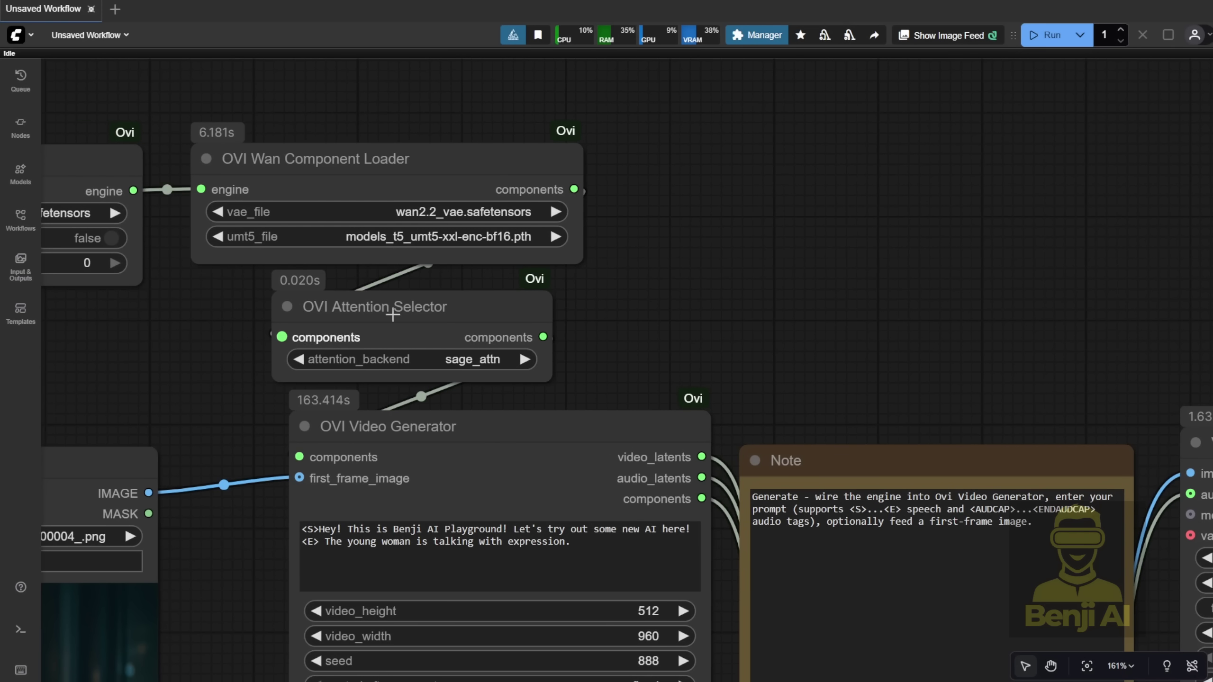
Rearrange the Load Image and Video Combine nodes, returning Load Image to the upper left.
scroll(587, 322, "down", 4)
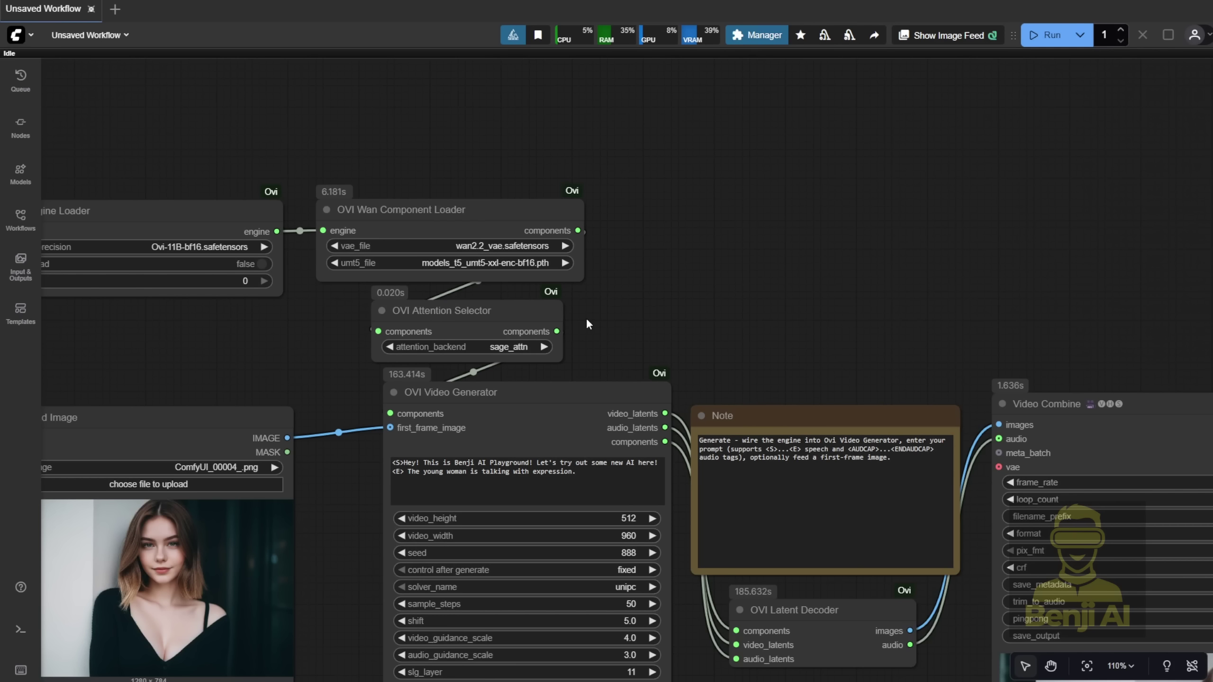
scroll(586, 318, "down", 2)
left_click_drag(585, 318, 444, 102)
scroll(444, 102, "down", 1)
scroll(453, 99, "down", 1)
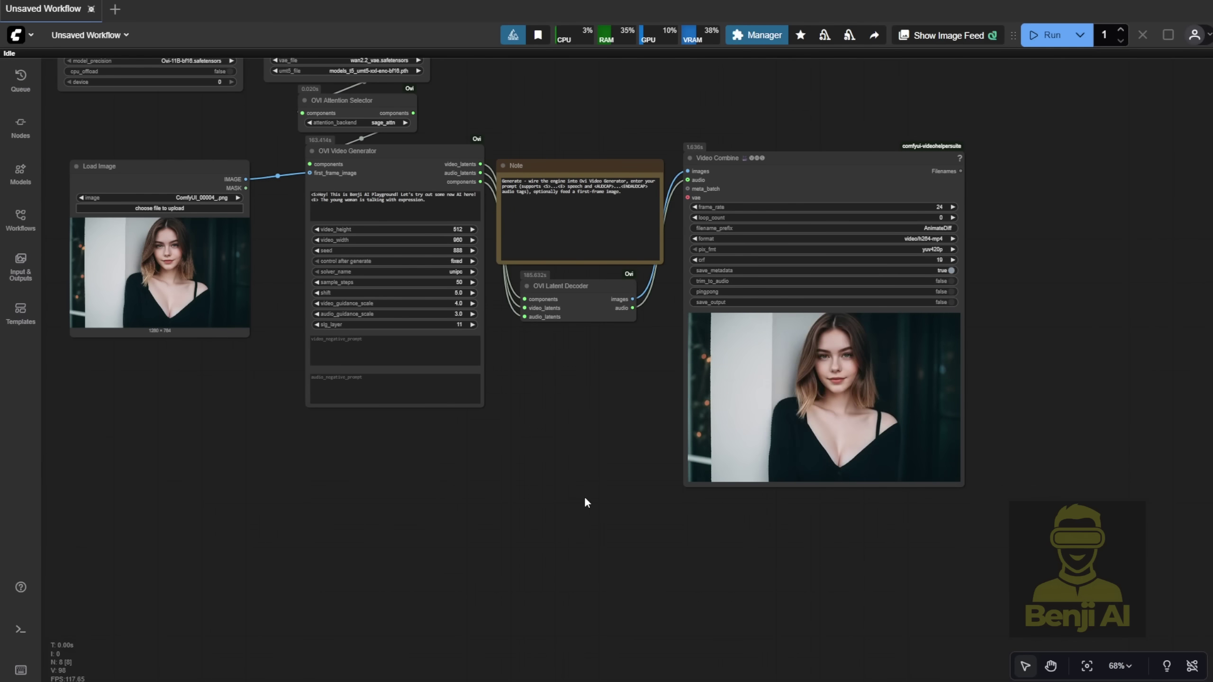
left_click_drag(205, 174, 632, 335)
left_click_drag(726, 157, 759, 209)
left_click_drag(549, 326, 569, 368)
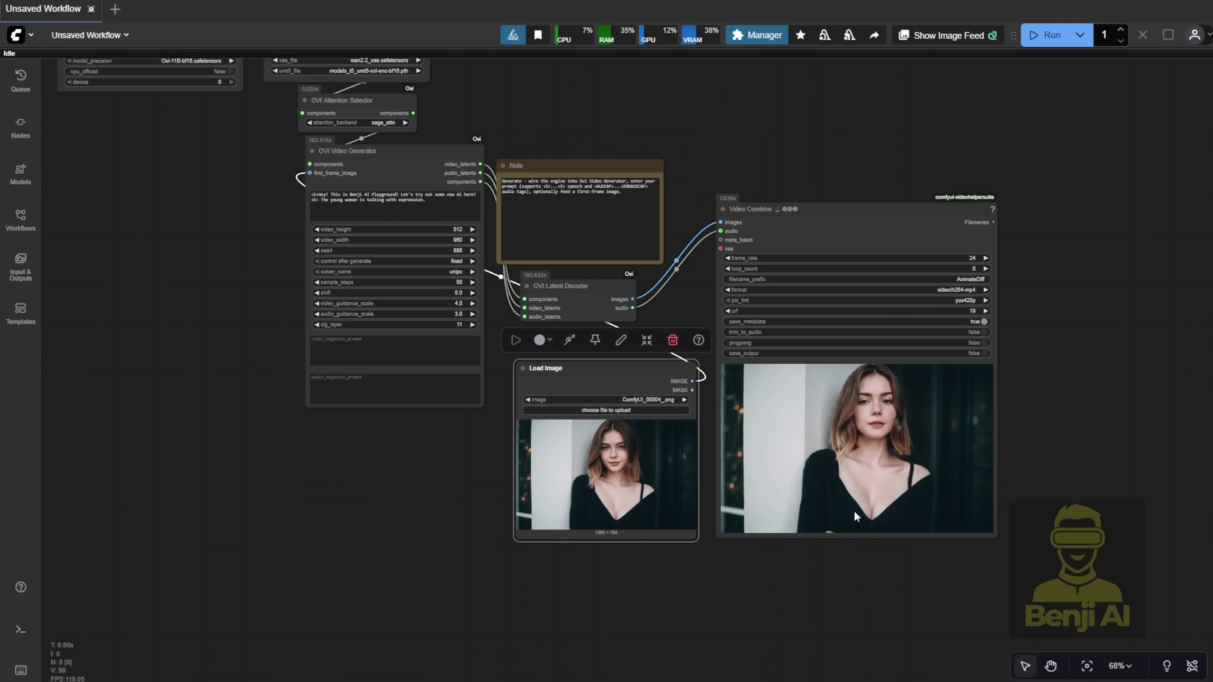
scroll(857, 530, "up", 8)
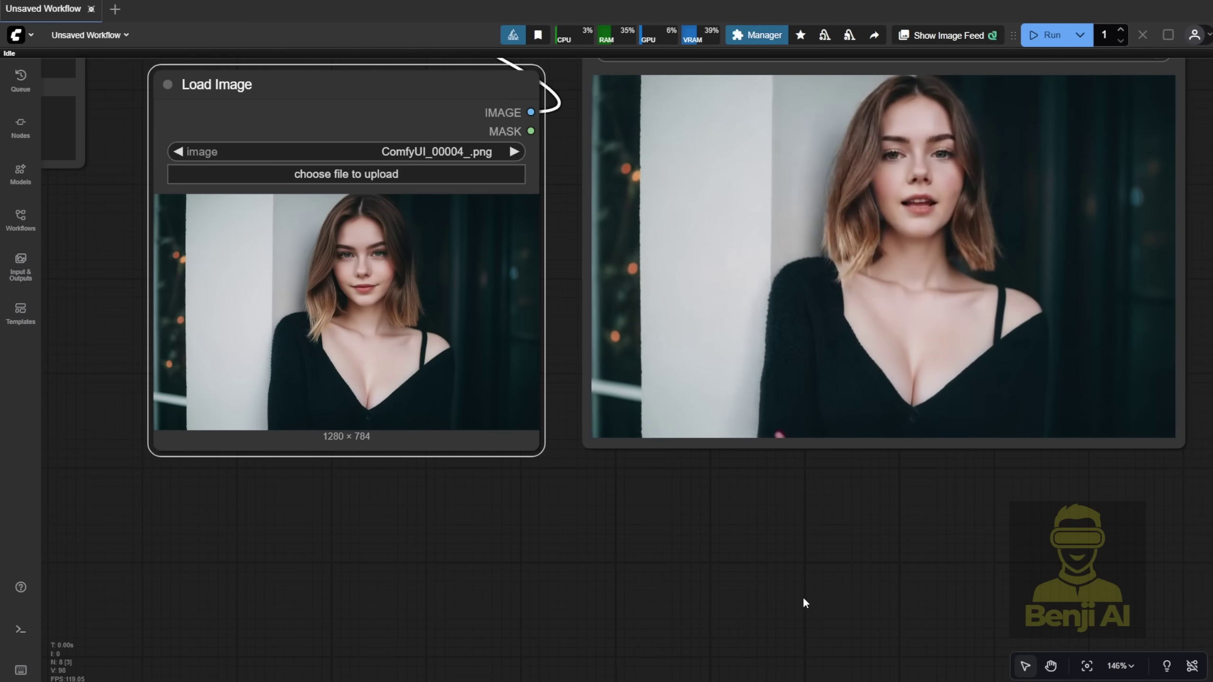
scroll(802, 597, "down", 5)
left_click_drag(865, 462, 290, 550)
left_click(545, 605)
left_click_drag(717, 445, 88, 161)
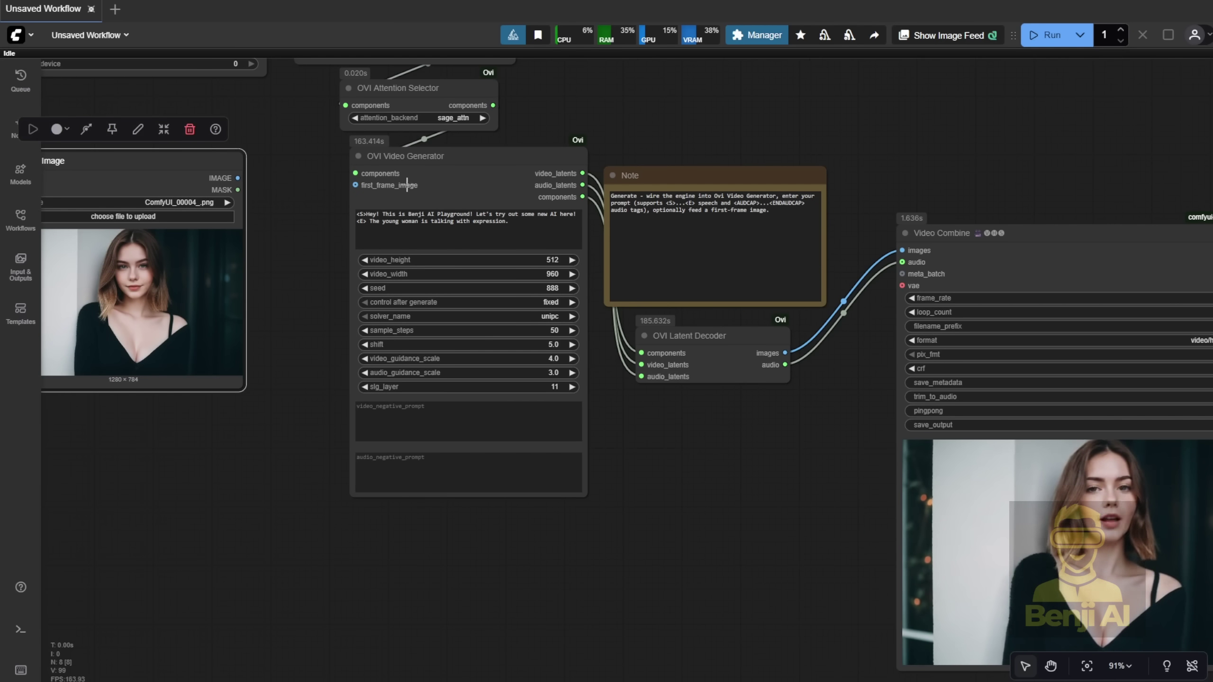
Move Video Combine up and left and frame the generator with the robot video preview.
scroll(407, 186, "up", 4)
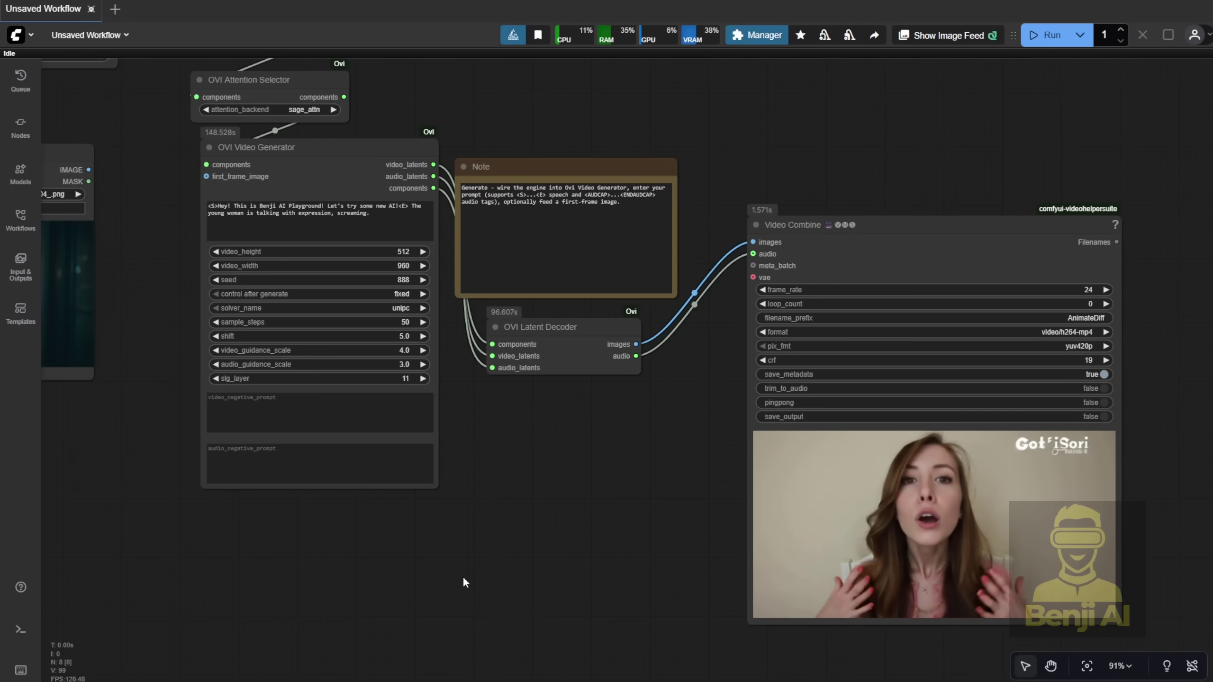
scroll(462, 577, "down", 3)
left_click_drag(463, 576, 532, 580)
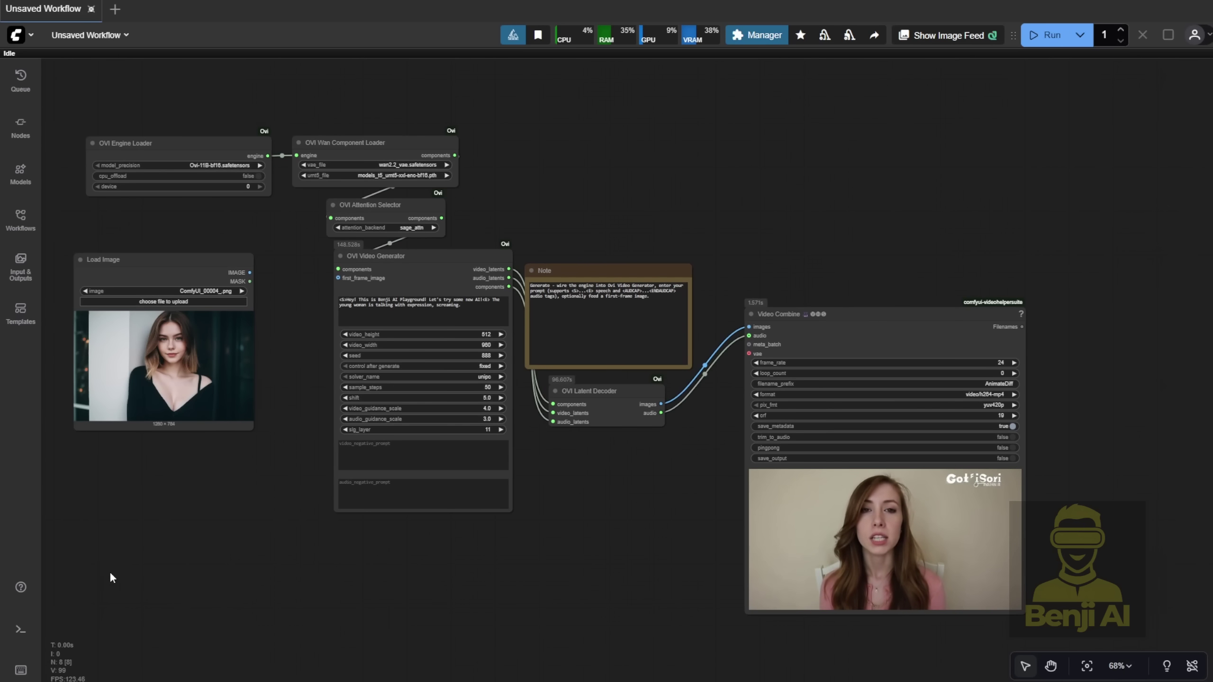
left_click_drag(110, 571, 184, 553)
scroll(678, 477, "up", 3)
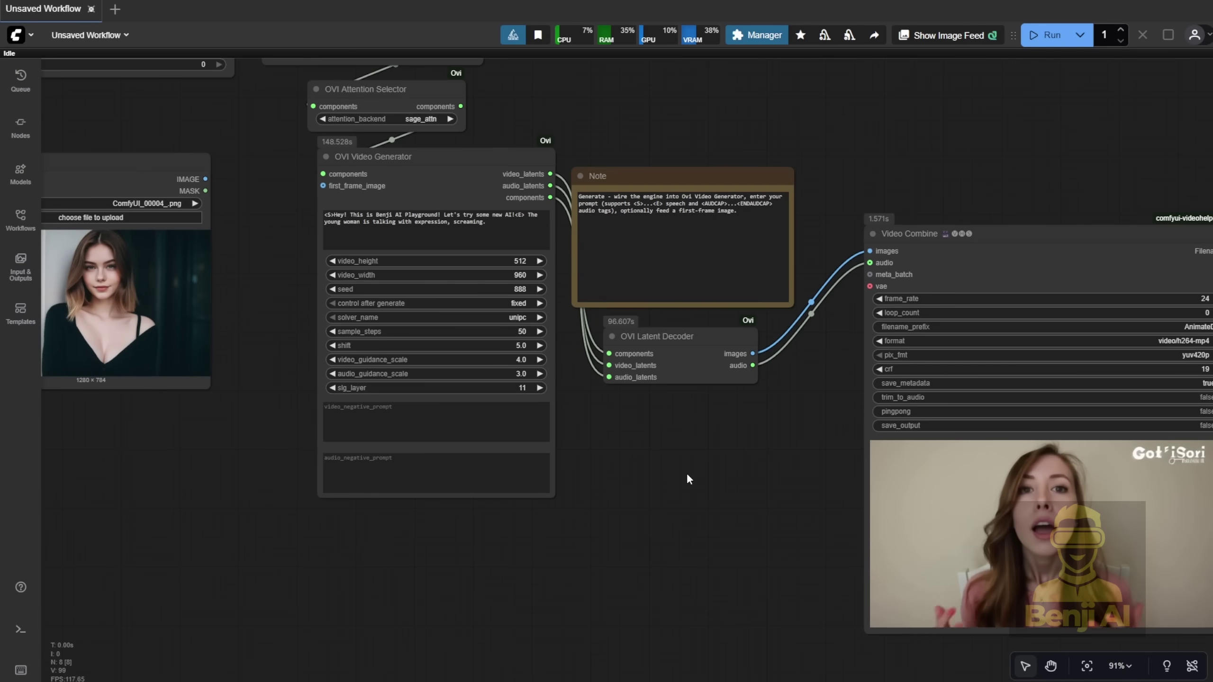
left_click_drag(898, 477, 859, 421)
left_click_drag(761, 419, 595, 395)
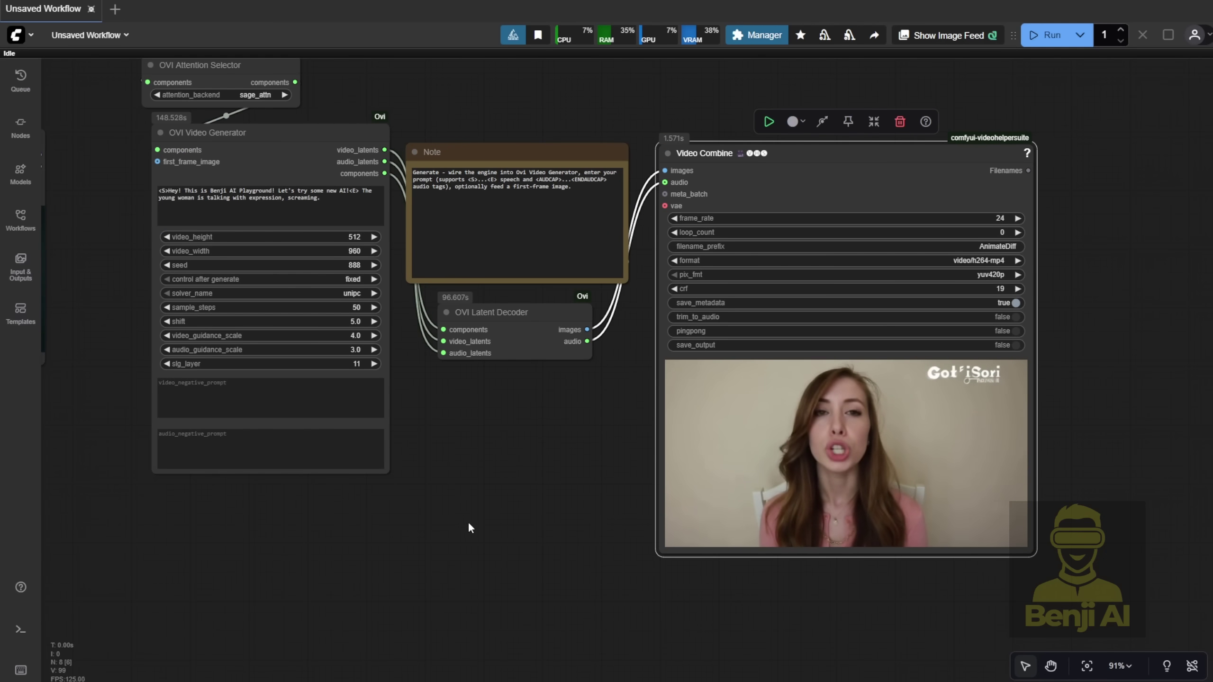
left_click_drag(470, 524, 495, 535)
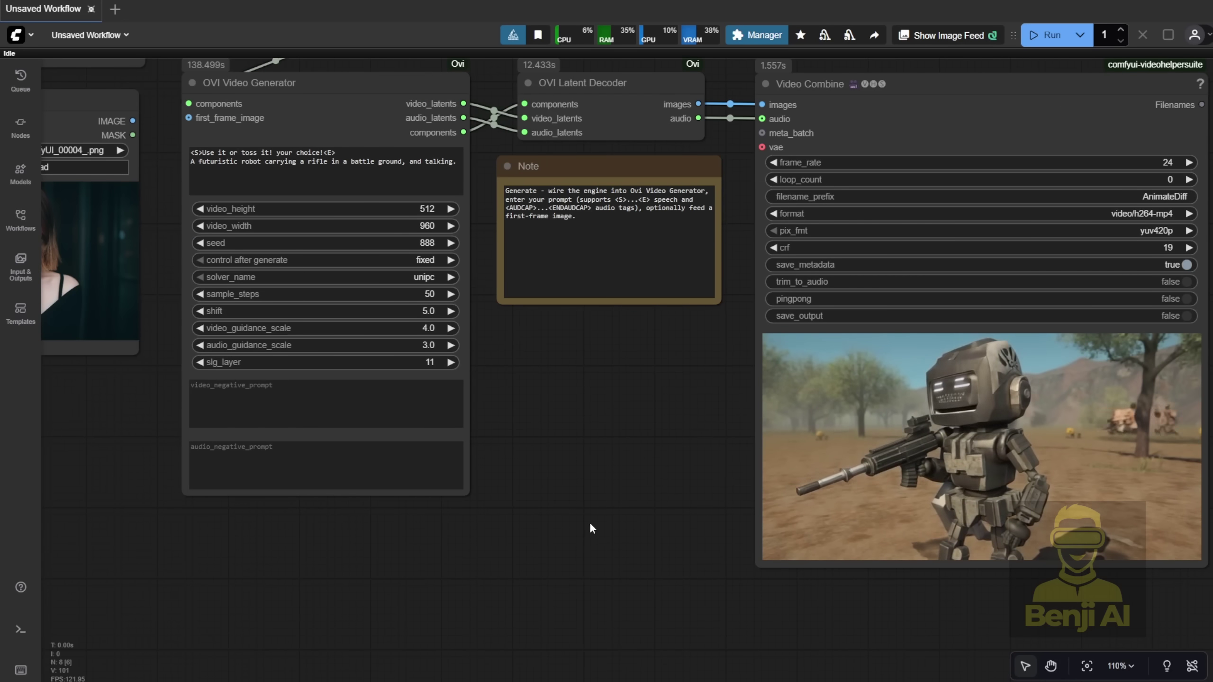
scroll(591, 526, "up", 2)
left_click_drag(640, 491, 555, 556)
scroll(554, 556, "down", 2)
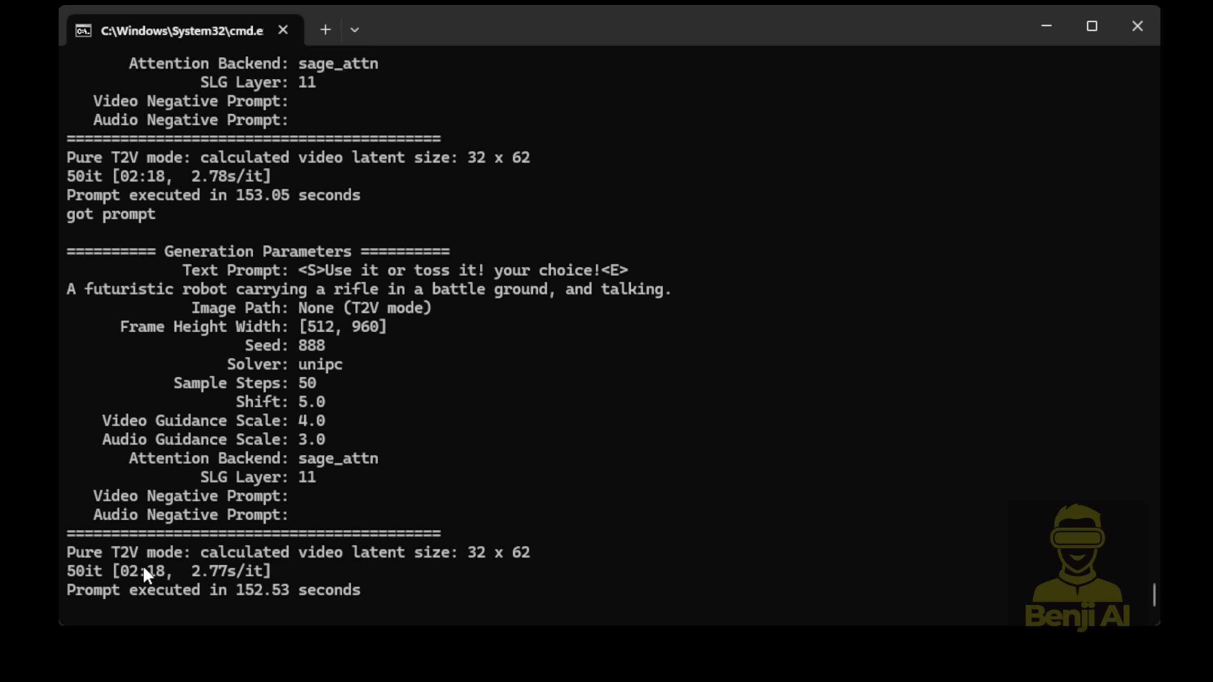
scroll(136, 251, "up", 20)
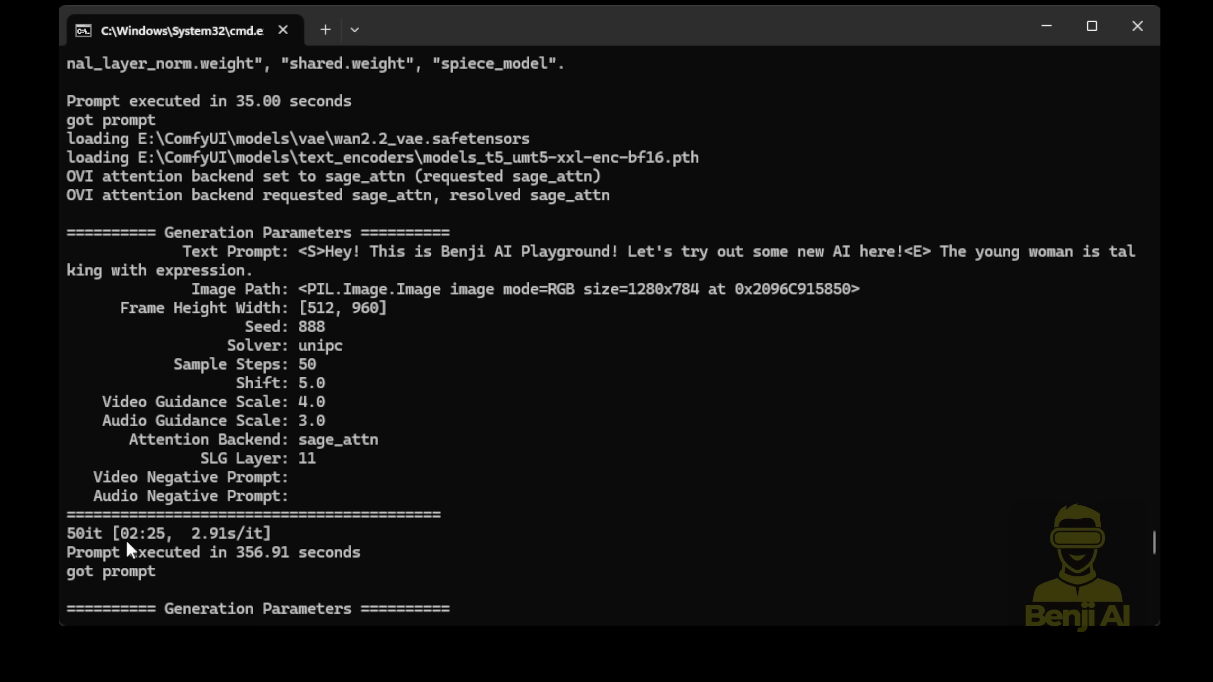
scroll(419, 498, "down", 8)
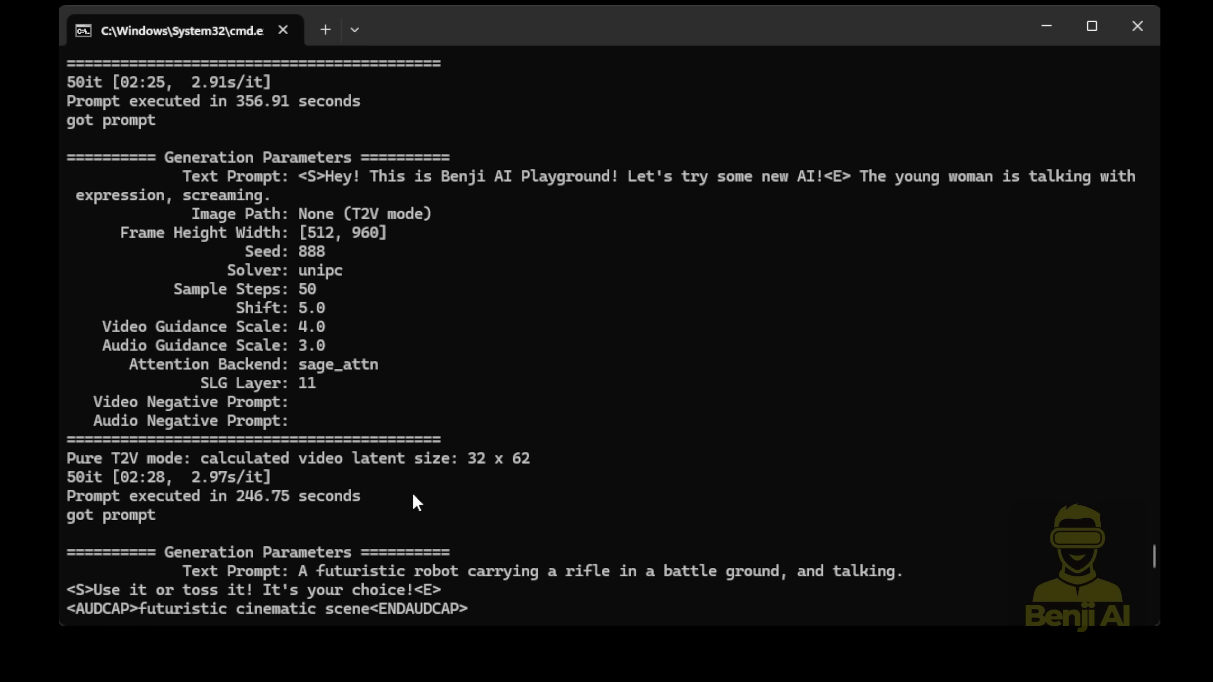
scroll(412, 493, "down", 2)
scroll(413, 493, "down", 4)
scroll(413, 493, "down", 15)
scroll(414, 497, "down", 1)
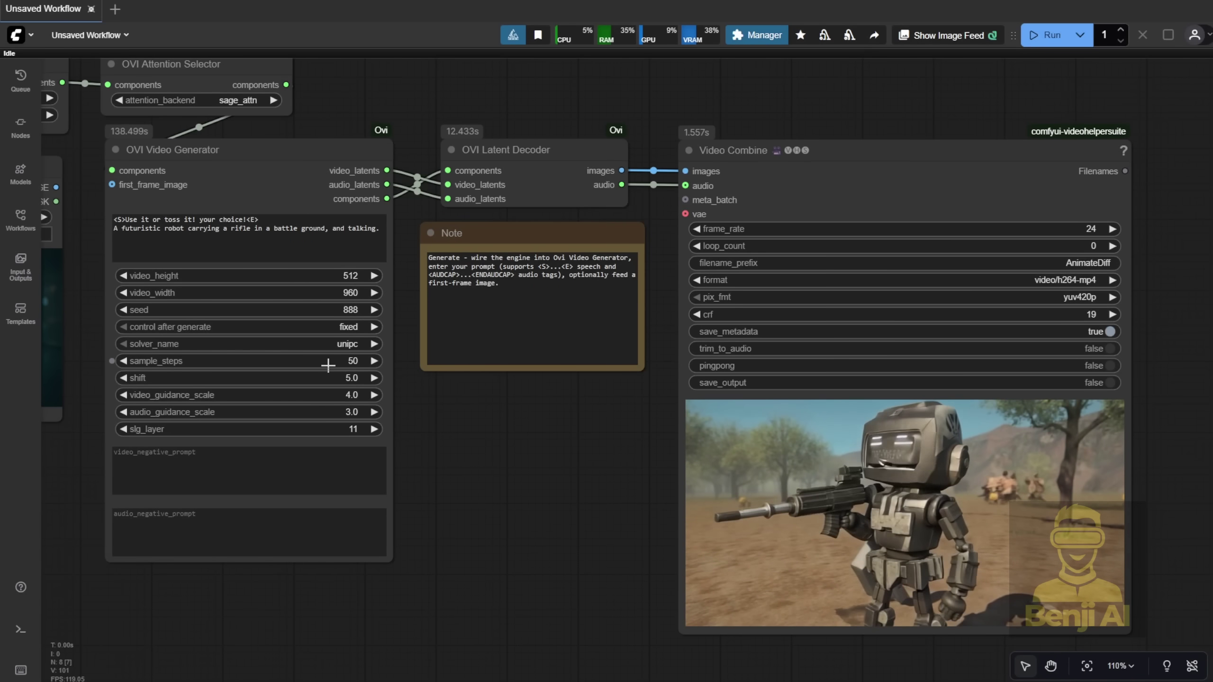
Keep the seed fixed, bring the prompt nodes into view, and retitle the String node 'Speaking'.
scroll(328, 365, "up", 4)
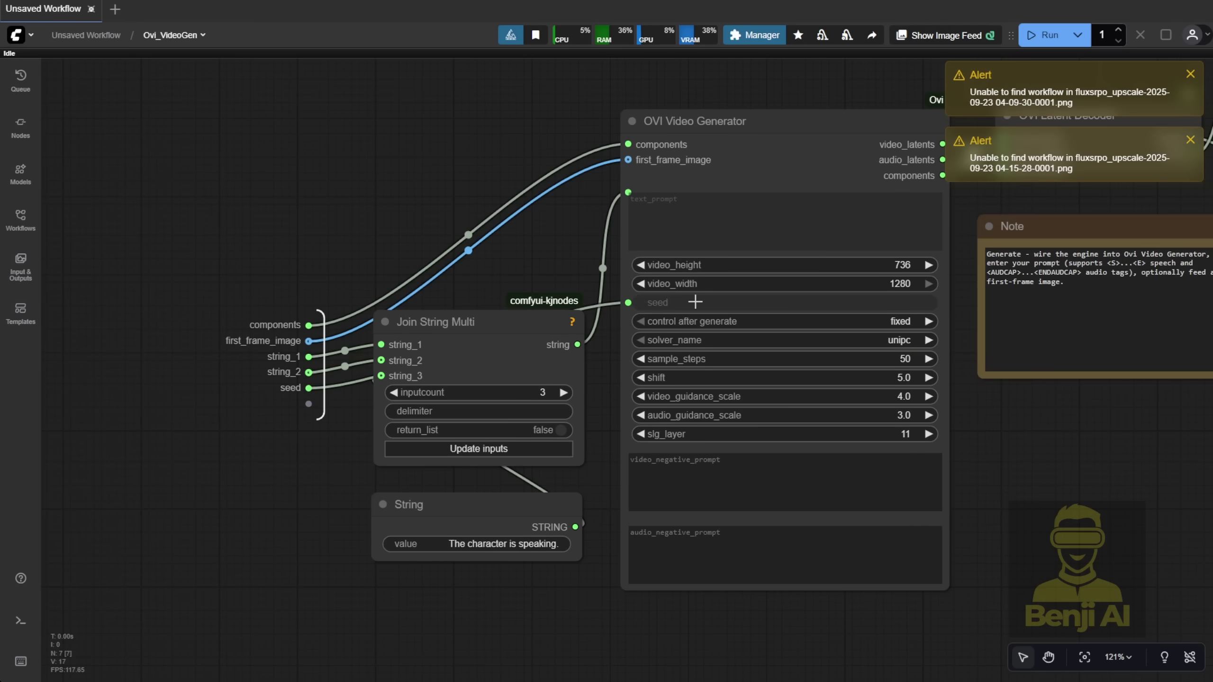
scroll(754, 121, "up", 3)
left_click_drag(591, 130, 755, 121)
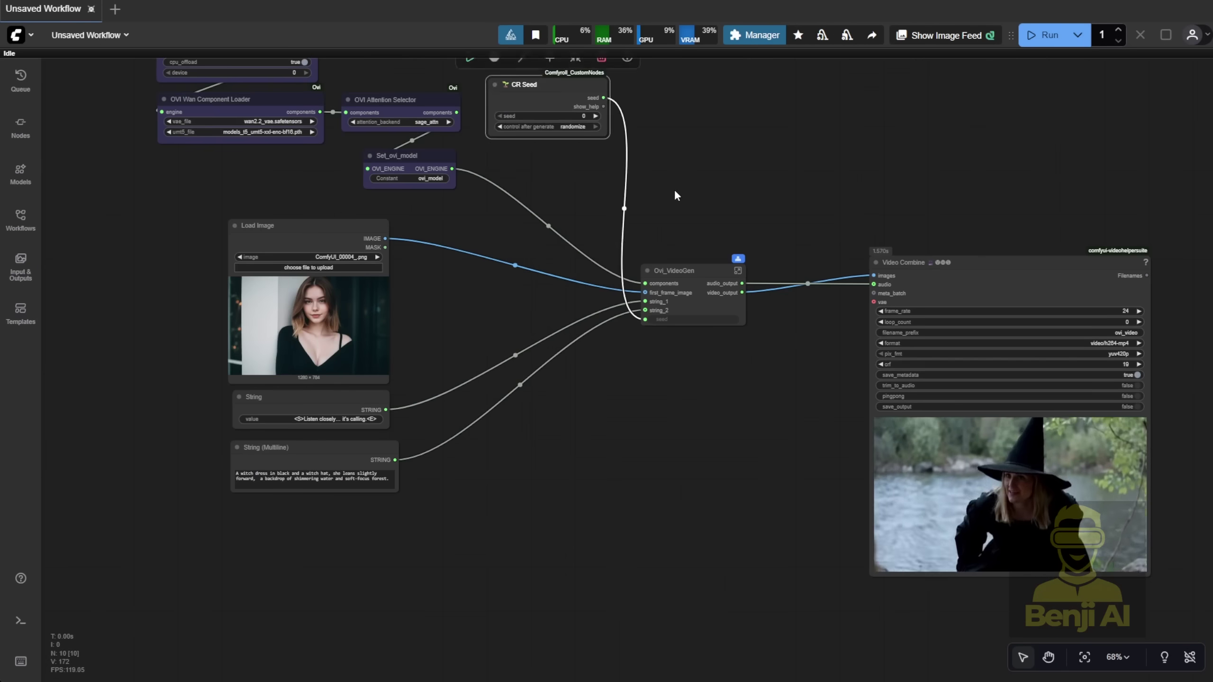
left_click_drag(472, 154, 71, 298)
scroll(634, 271, "down", 10)
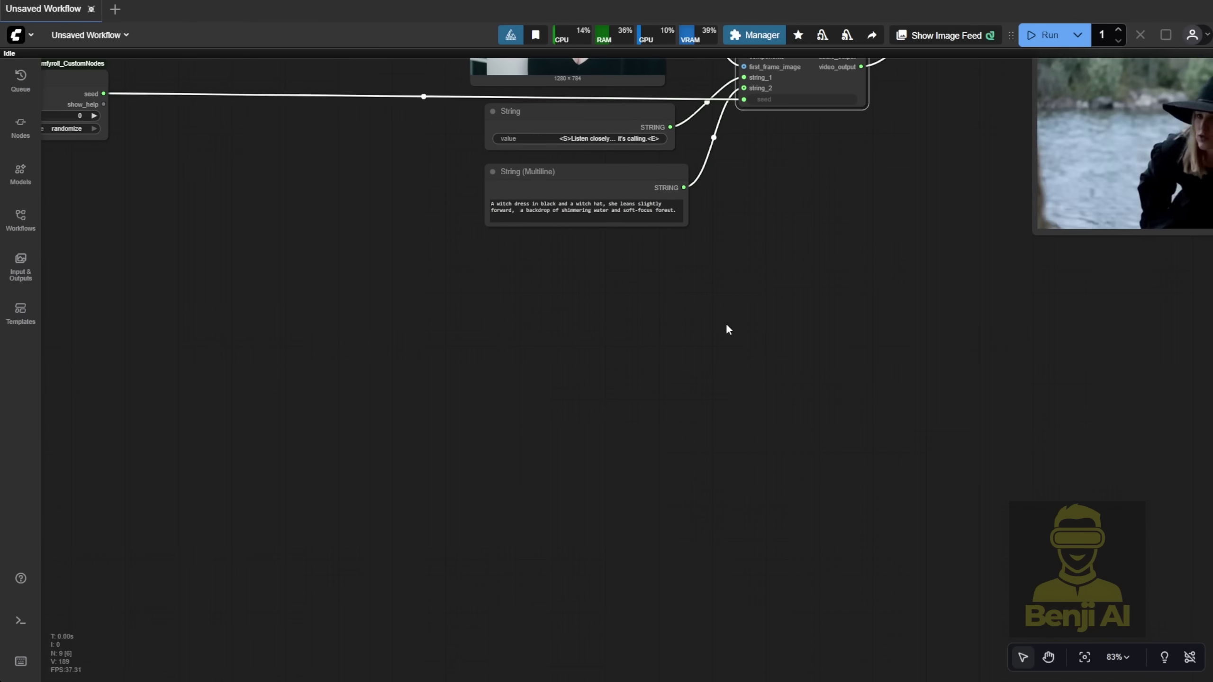
double_click(374, 245)
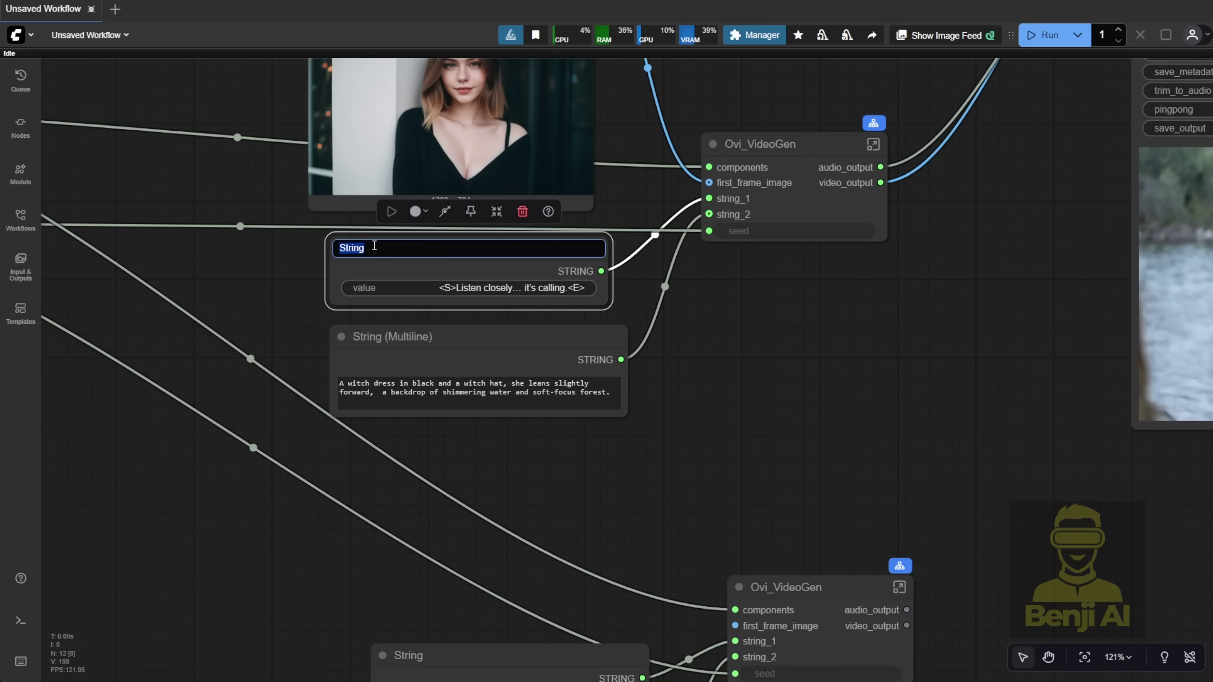
type("Speaking")
key("Return")
Retitle the String (Multiline) node 'Video Prompt'.
double_click(393, 337)
type("Video Prompt")
key("Return")
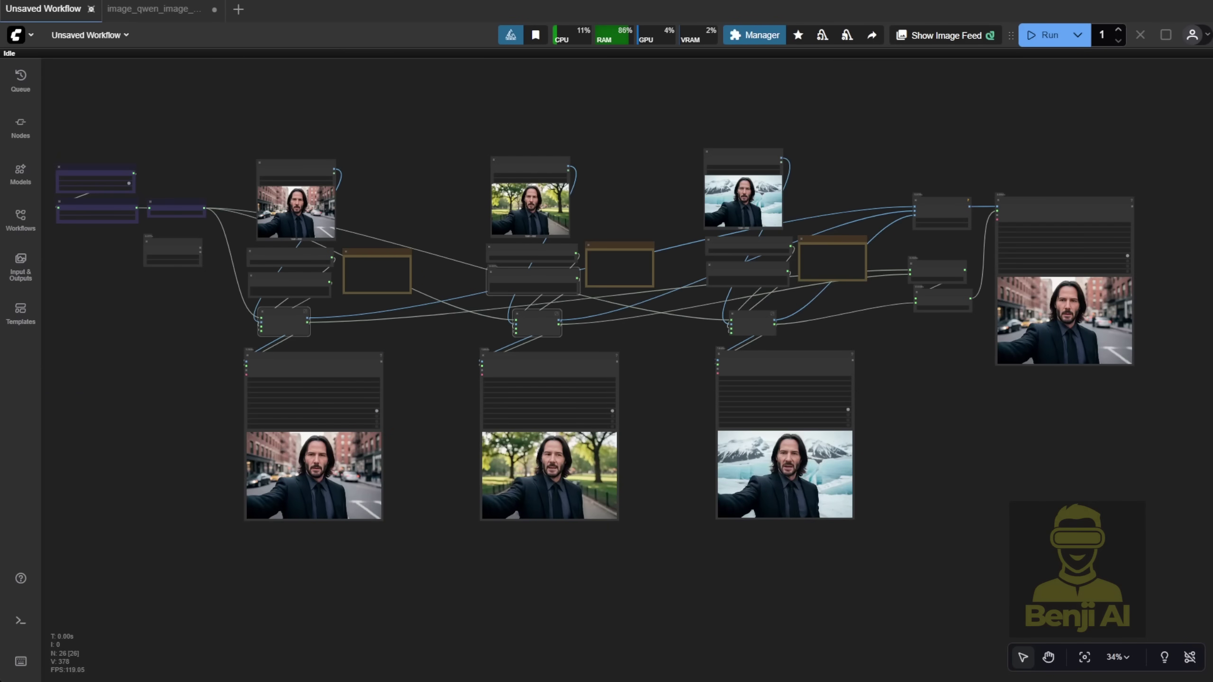
scroll(184, 332, "up", 7)
left_click_drag(191, 326, 364, 474)
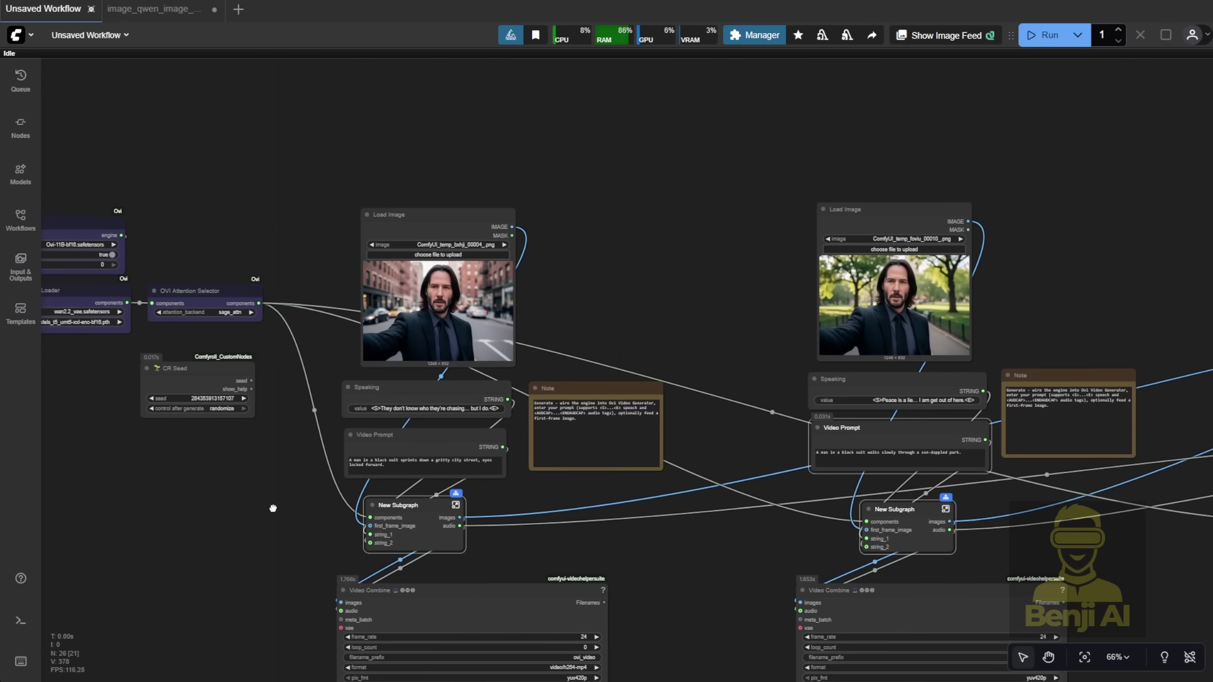
scroll(425, 345, "up", 4)
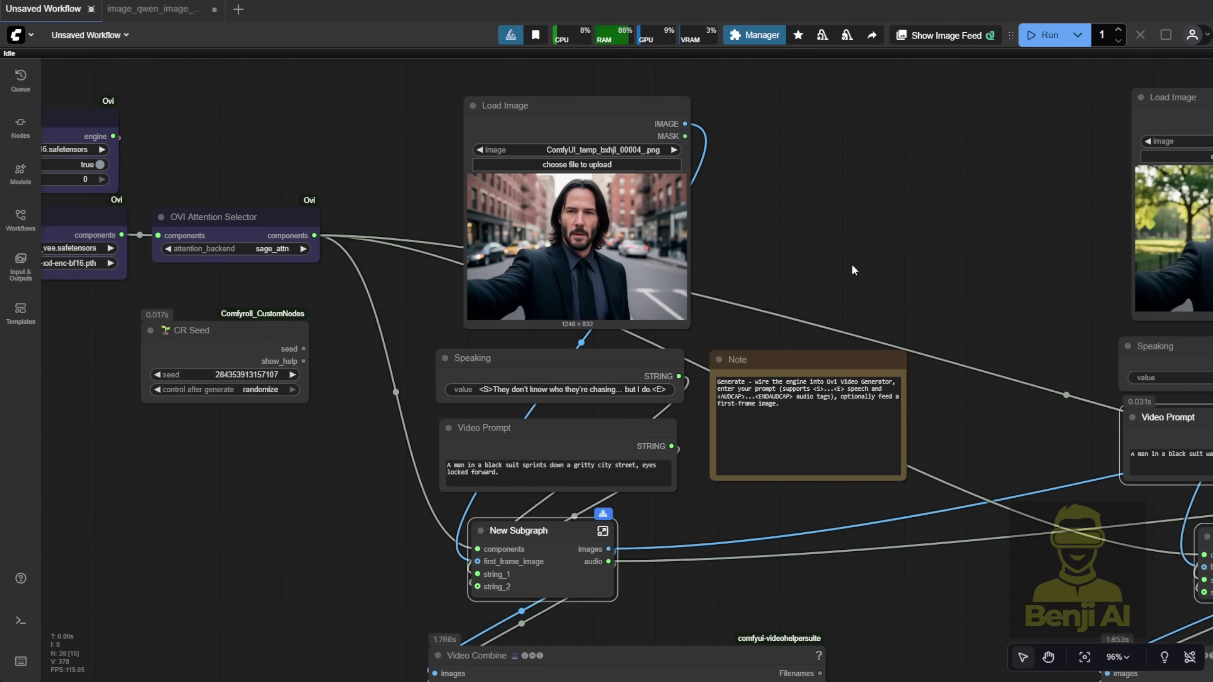
key("ctrl+Tab")
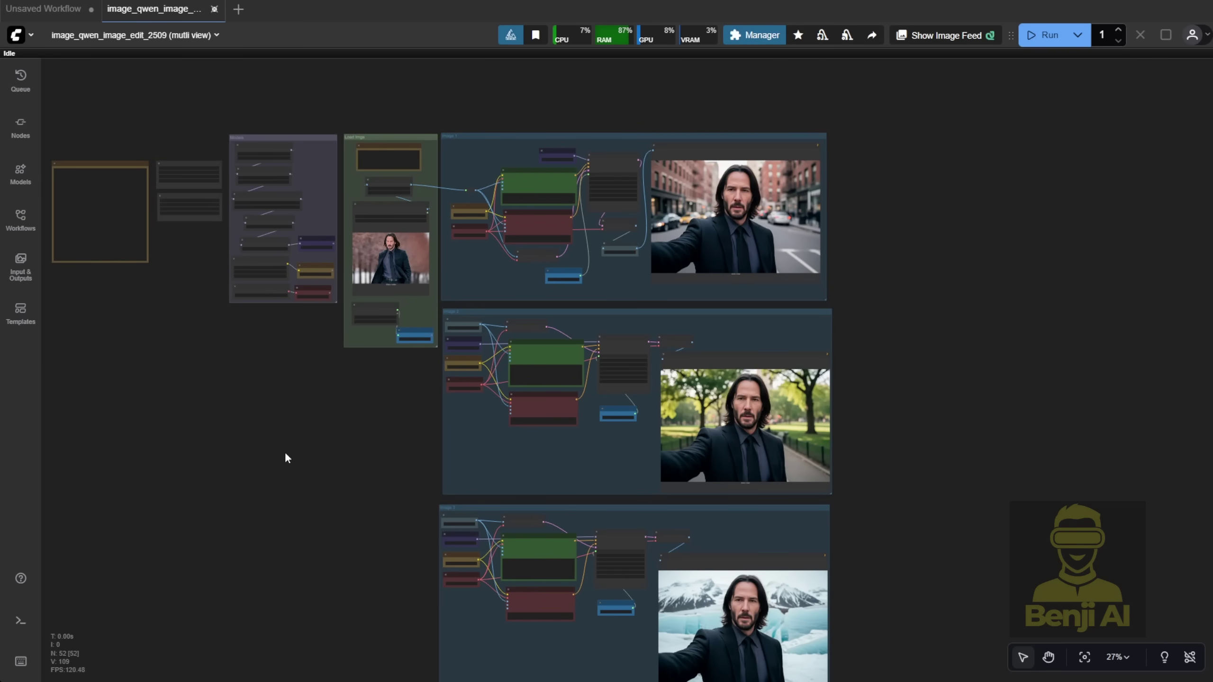
scroll(287, 458, "down", 3)
scroll(287, 458, "right", 3)
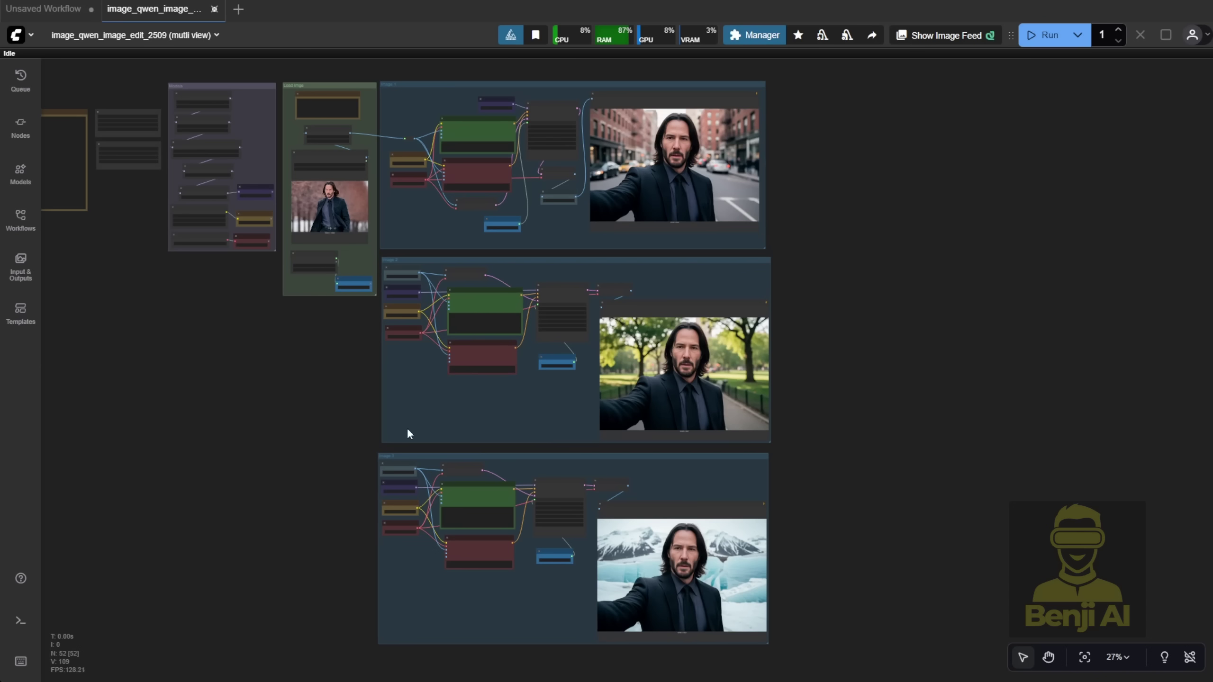
scroll(337, 345, "up", 7)
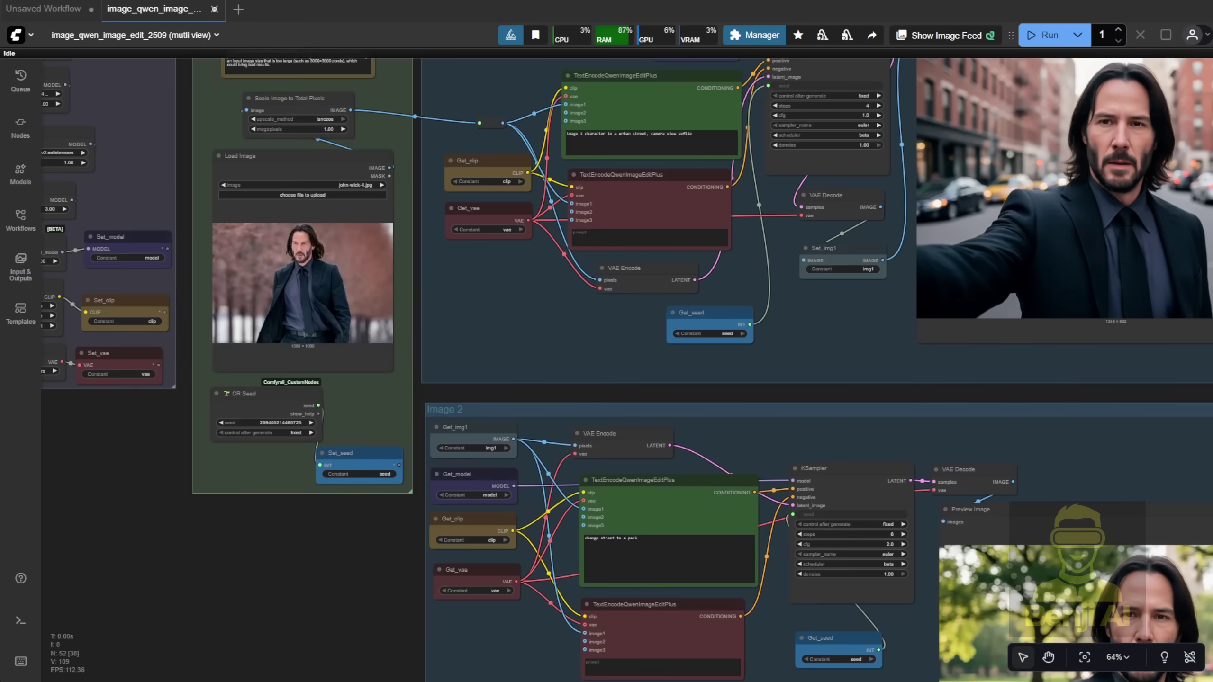
scroll(125, 478, "down", 7)
left_click_drag(160, 505, 262, 135)
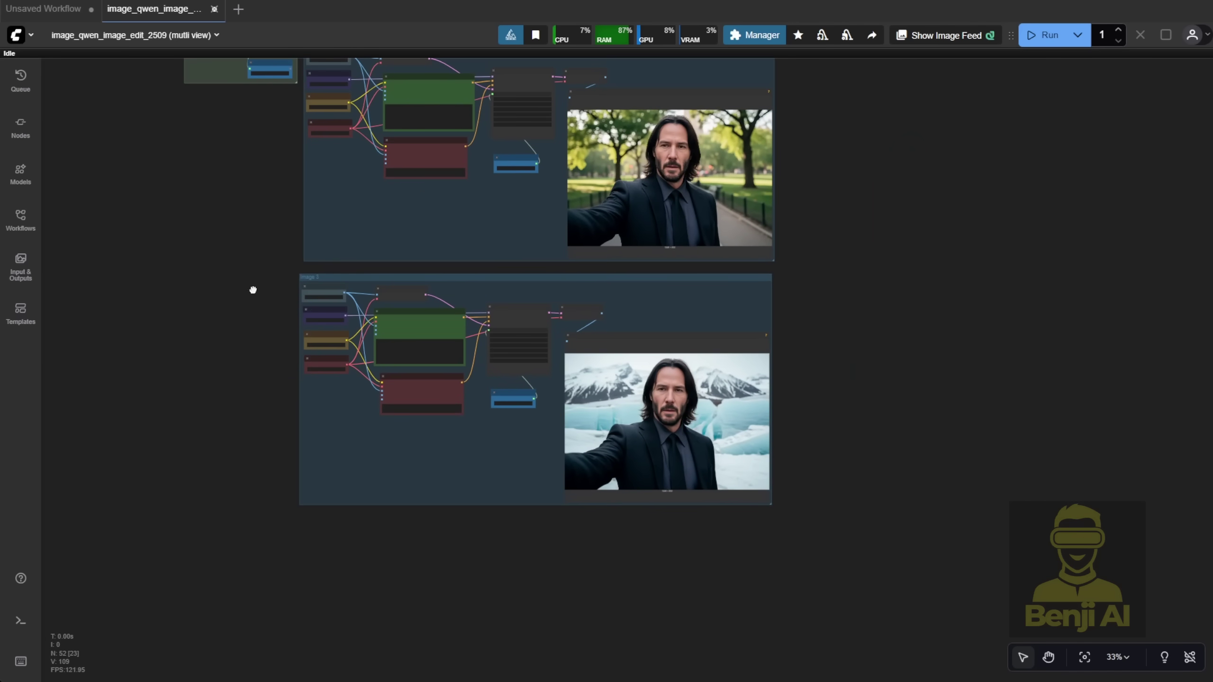
left_click_drag(256, 298, 312, 506)
left_click(55, 12)
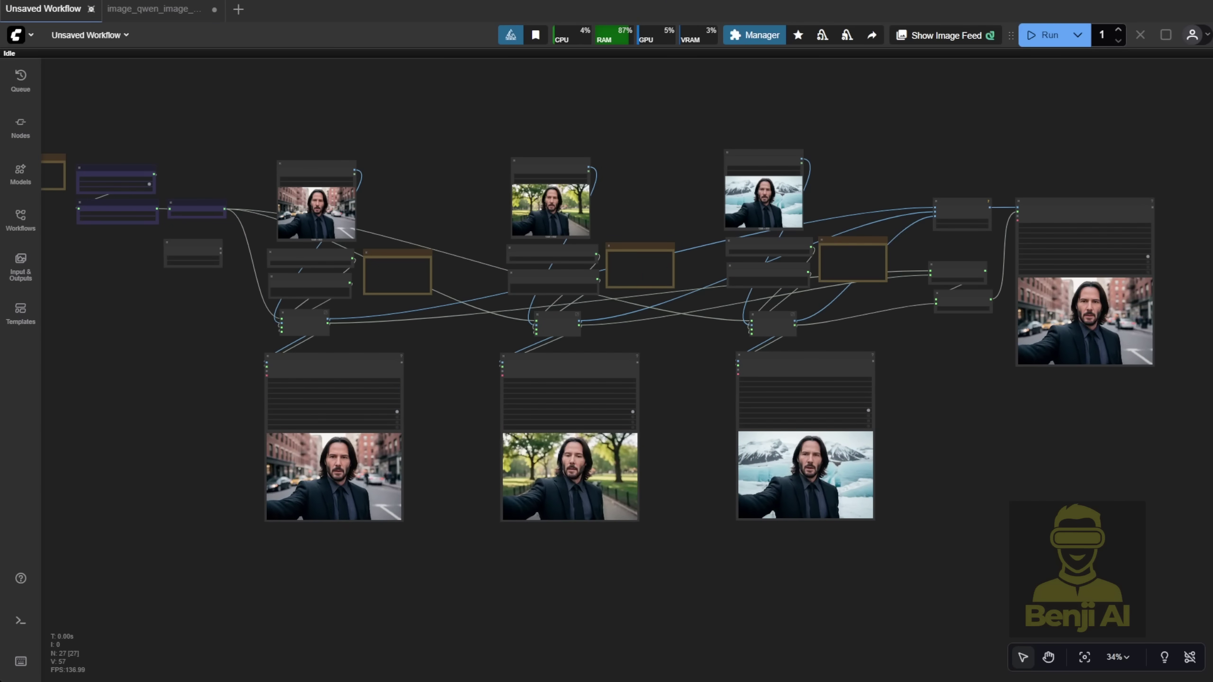
Zoom to the glacier snowstorm scene and enter its New Subgraph node.
scroll(690, 114, "up", 10)
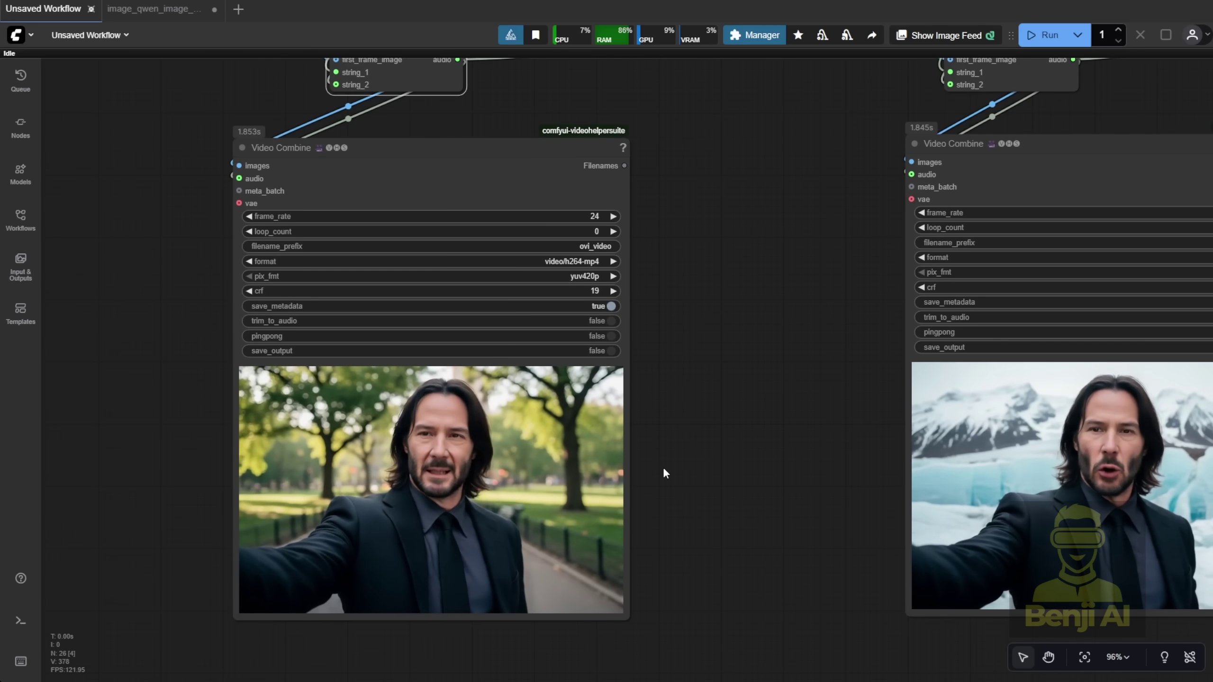
scroll(756, 456, "down", 3)
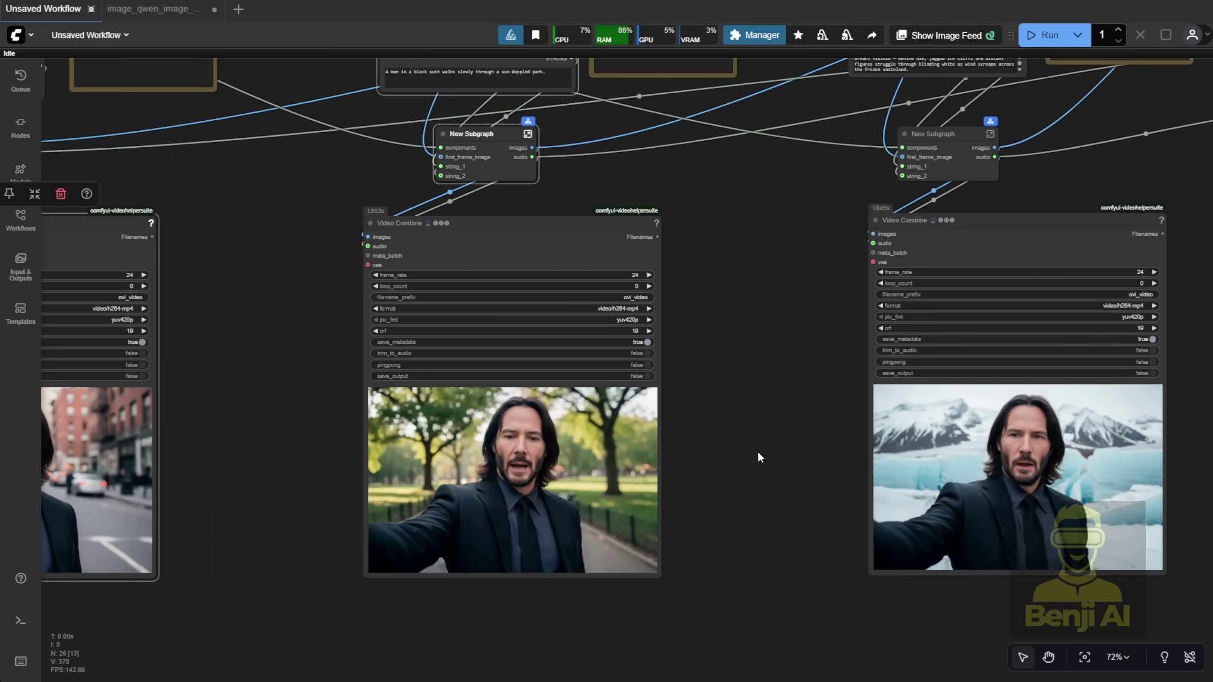
left_click_drag(766, 449, 443, 438)
scroll(443, 438, "up", 5)
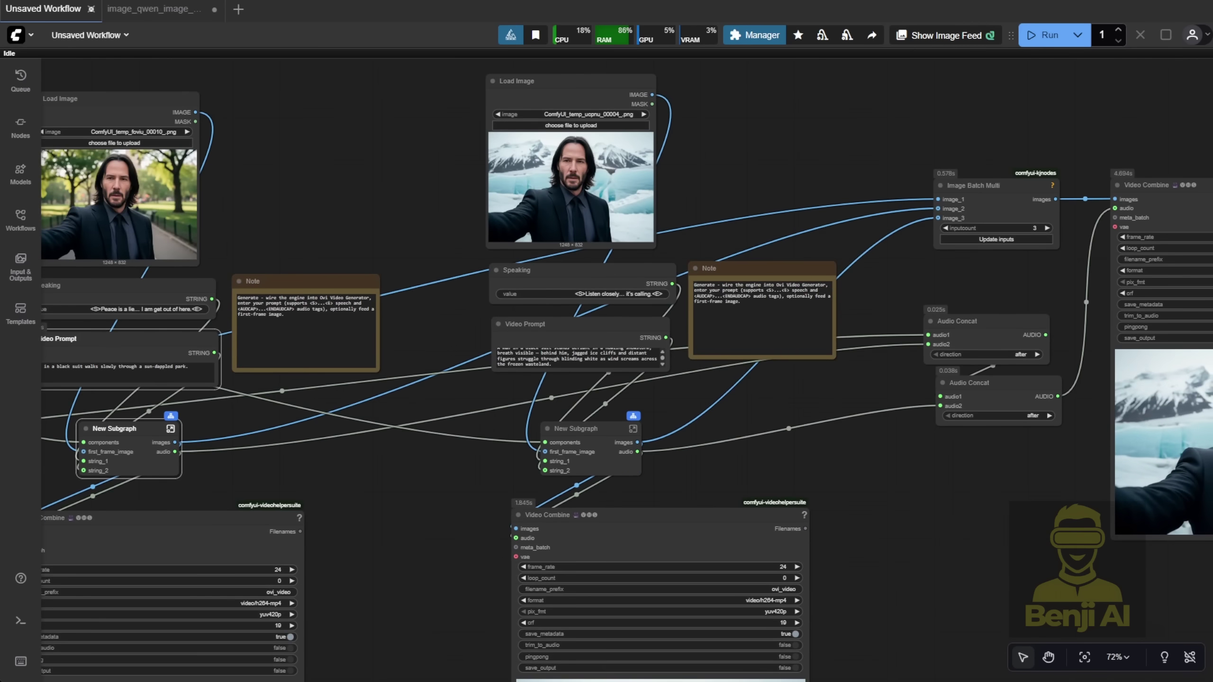
scroll(700, 172, "up", 4)
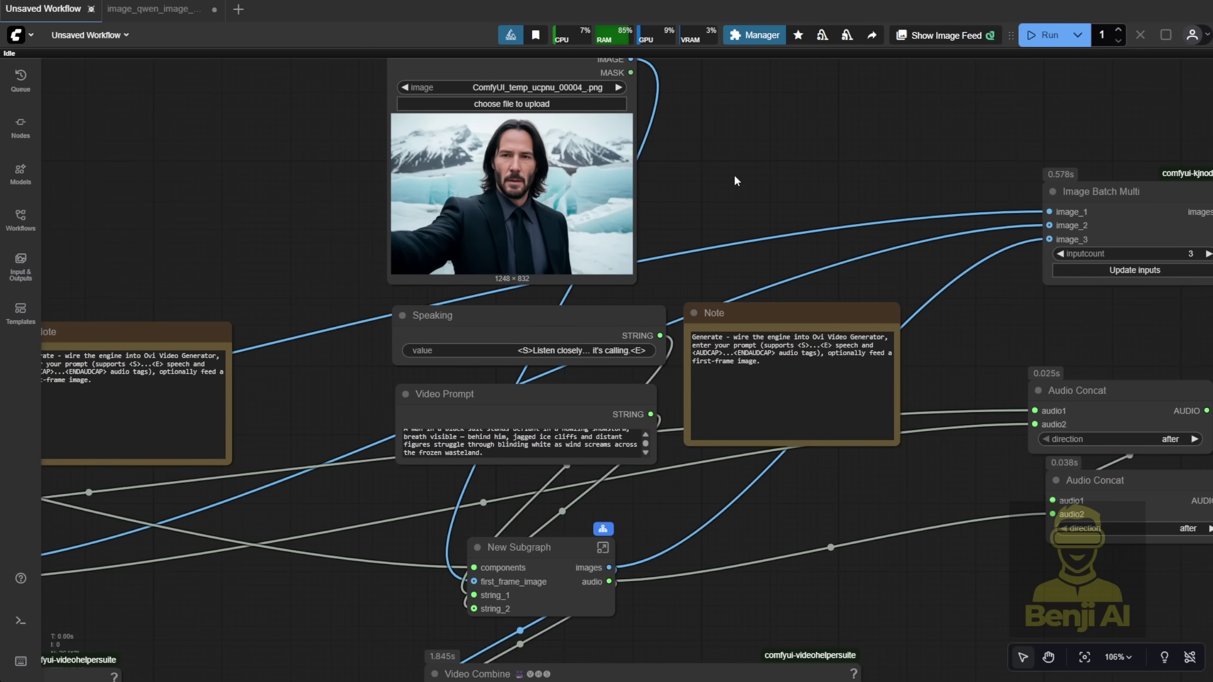
scroll(750, 457, "down", 4)
scroll(580, 393, "up", 3)
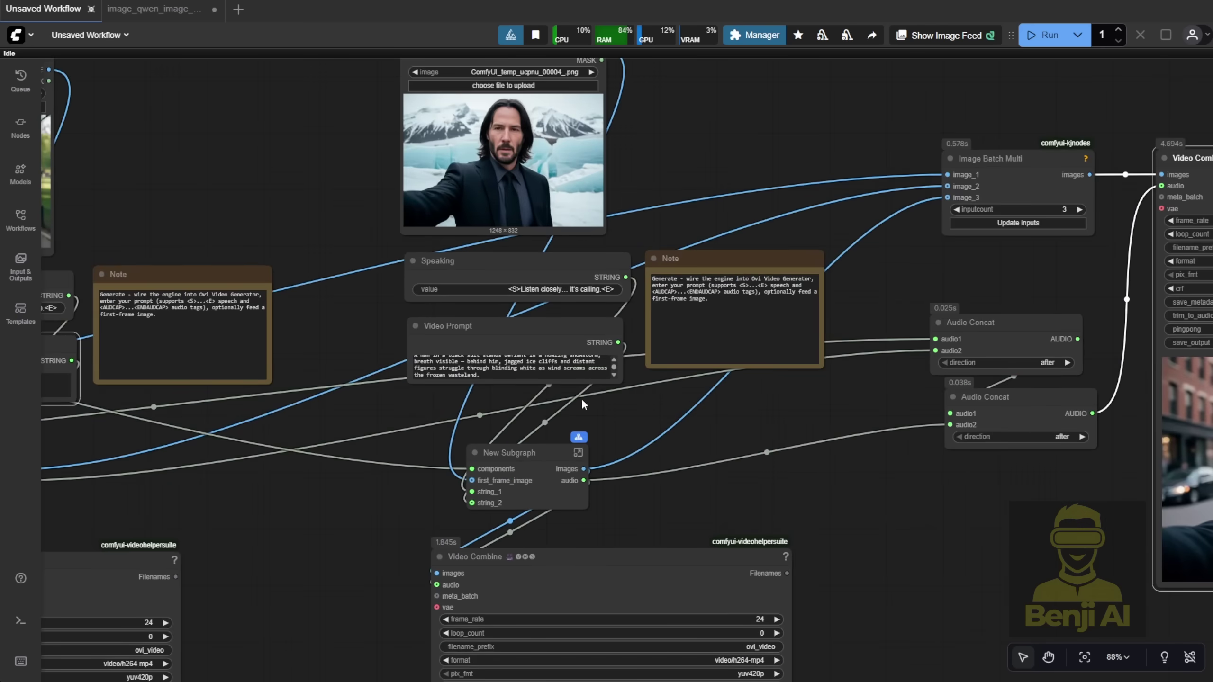
scroll(674, 479, "up", 3)
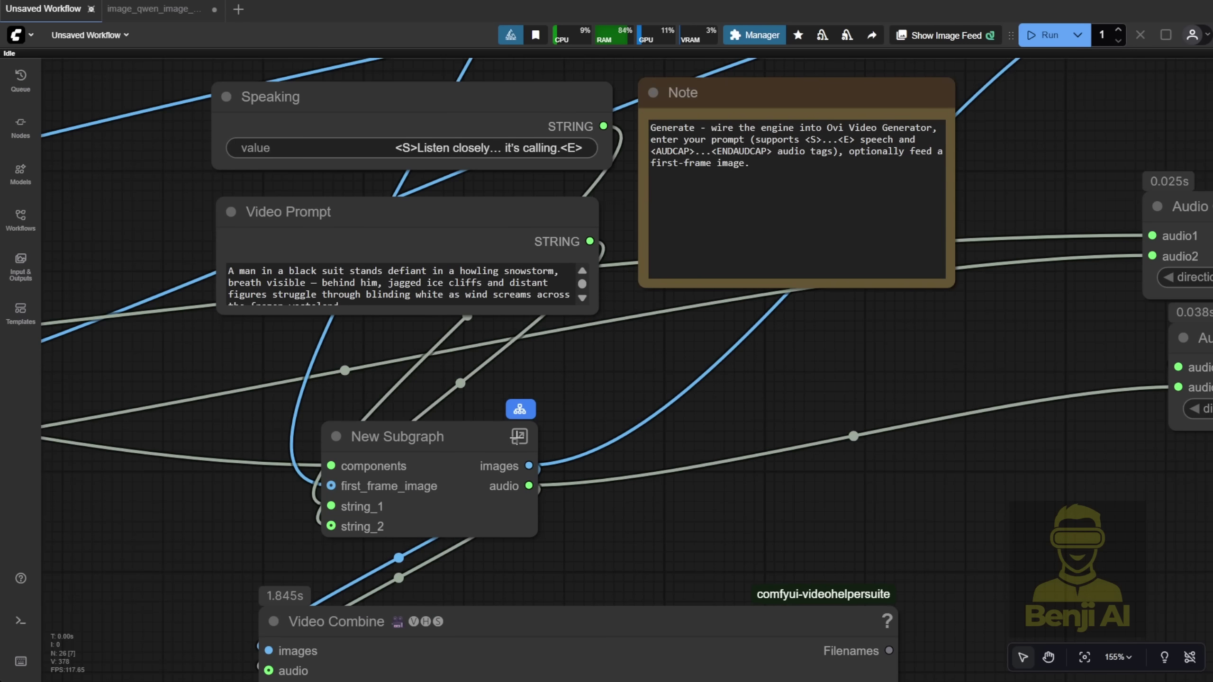
left_click(543, 443)
Inspect the subgraph's OVI Video Generator, then press Escape to return to the main workflow.
left_click(709, 258)
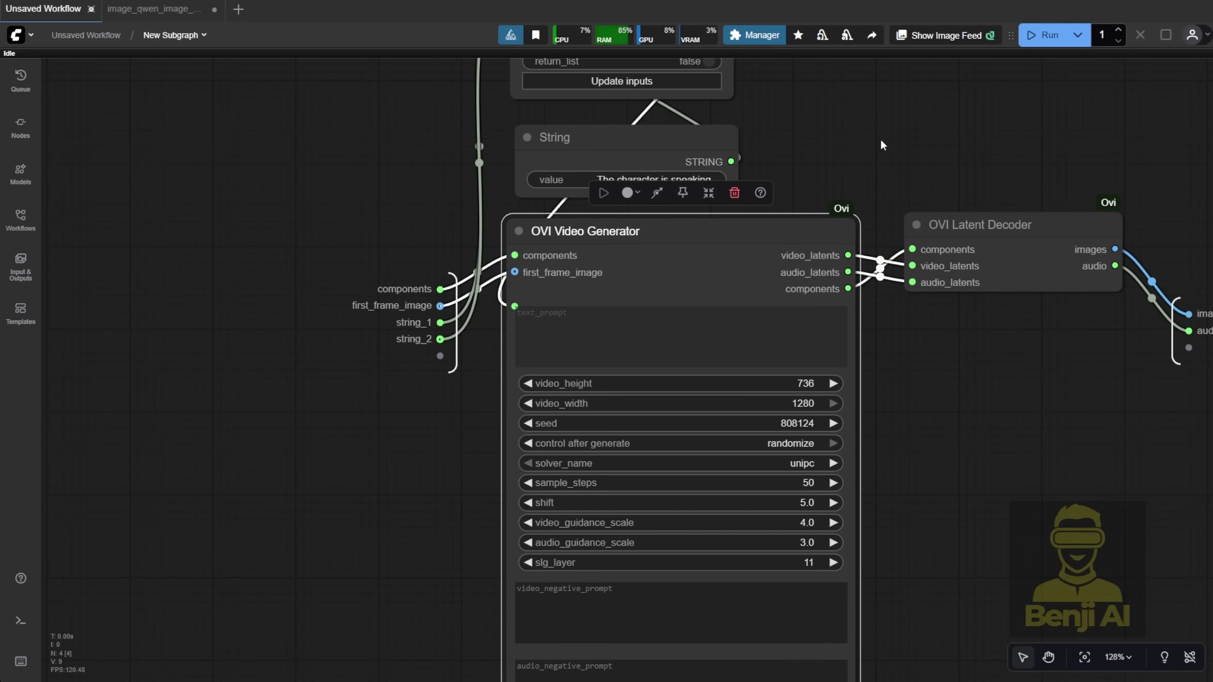
scroll(707, 432, "down", 2)
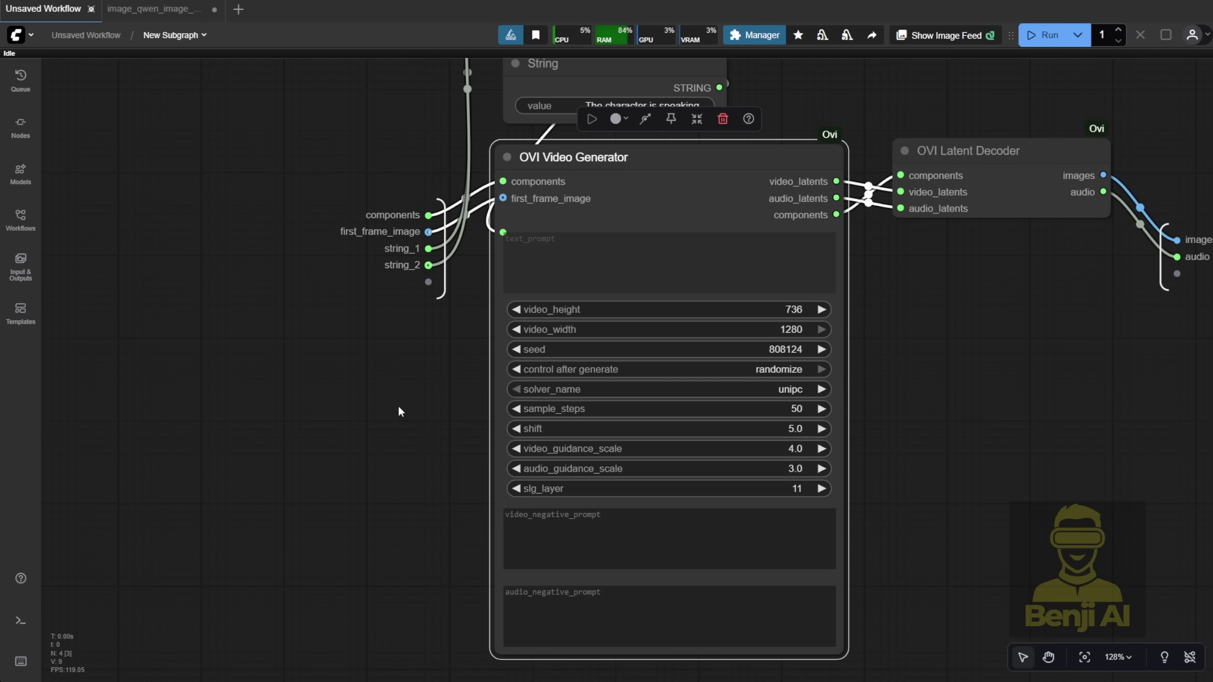
scroll(386, 439, "down", 3)
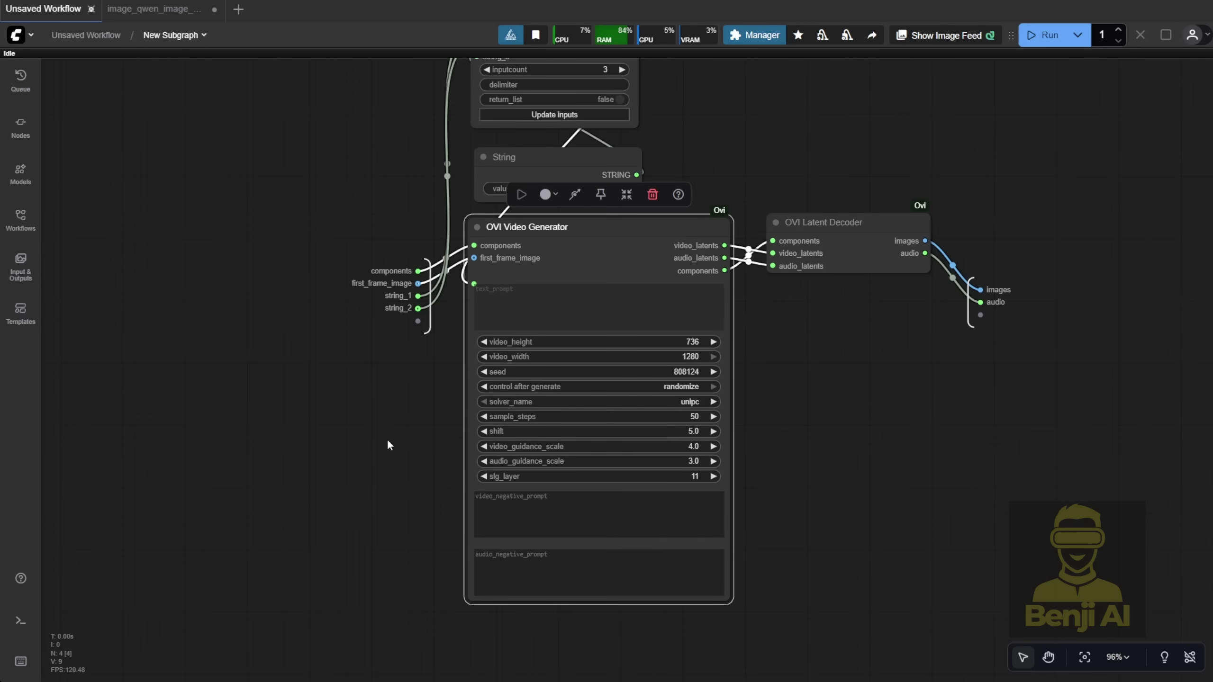
left_click_drag(387, 438, 367, 522)
key("Escape")
scroll(206, 360, "down", 11)
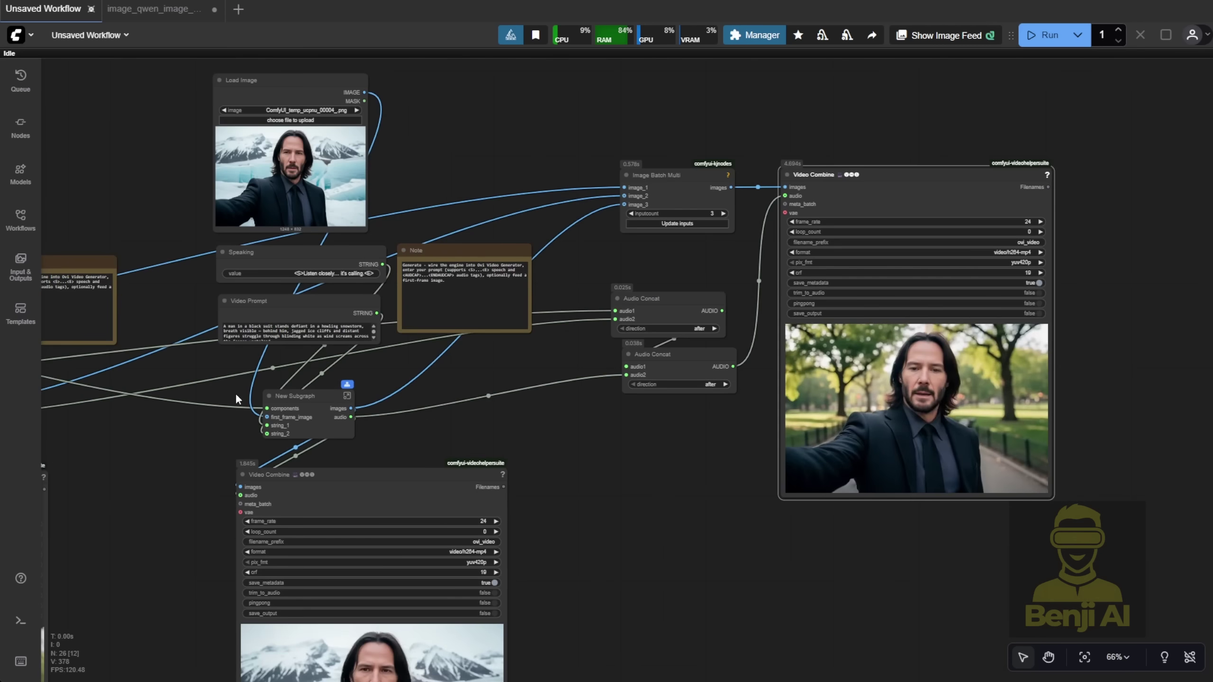
scroll(711, 415, "down", 1)
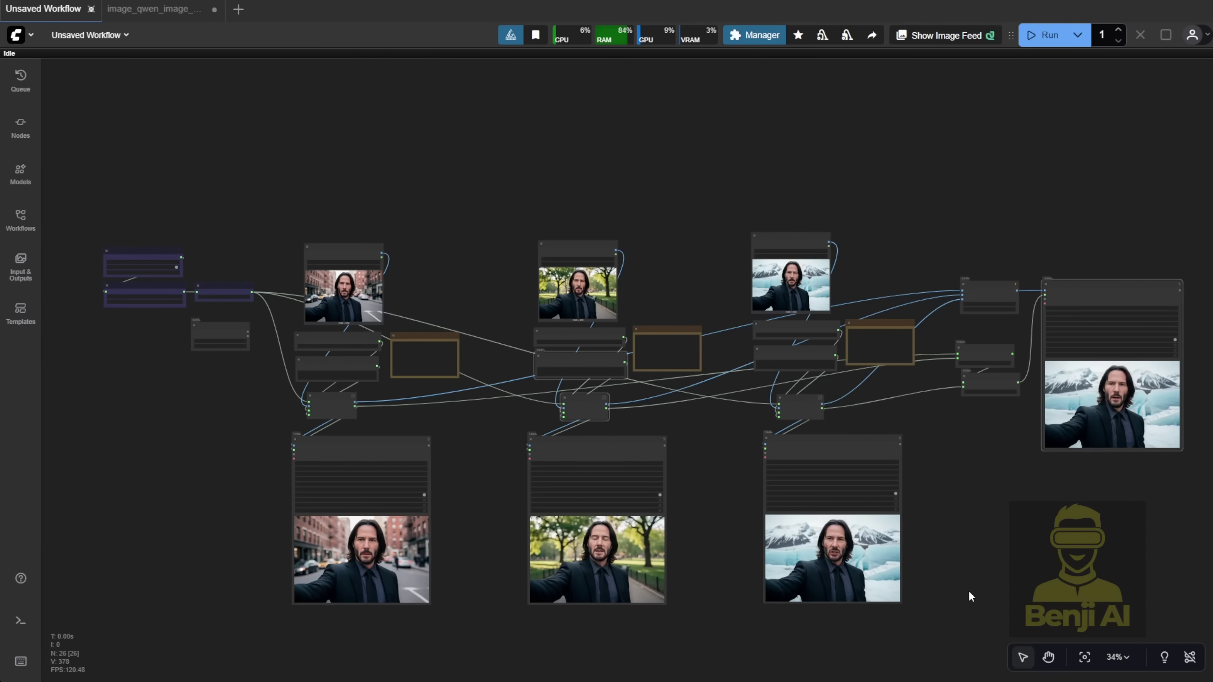
scroll(971, 594, "up", 2)
left_click_drag(969, 589, 703, 582)
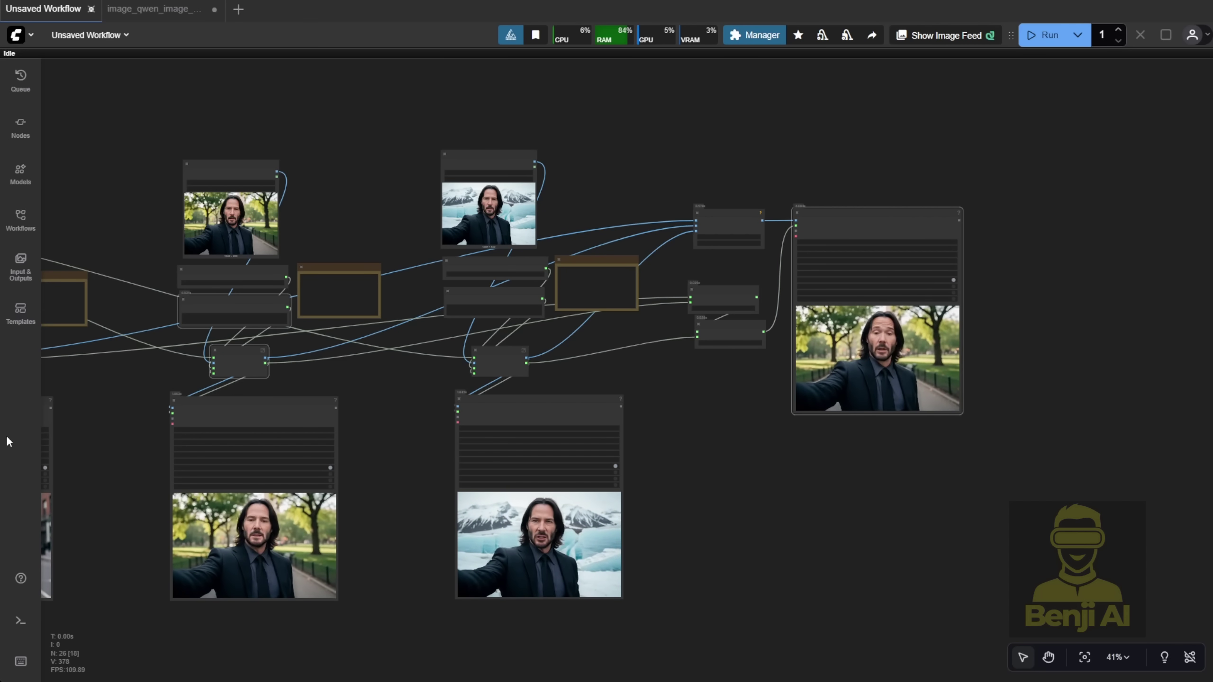
scroll(209, 370, "down", 3)
left_click_drag(153, 387, 375, 399)
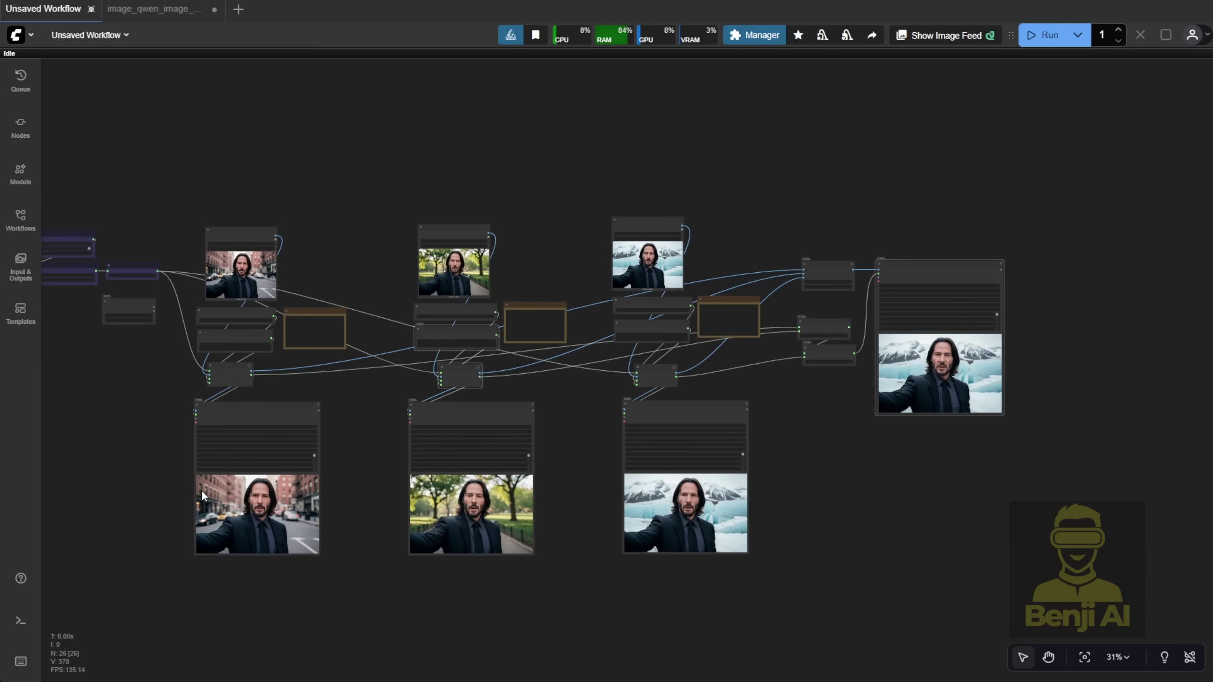